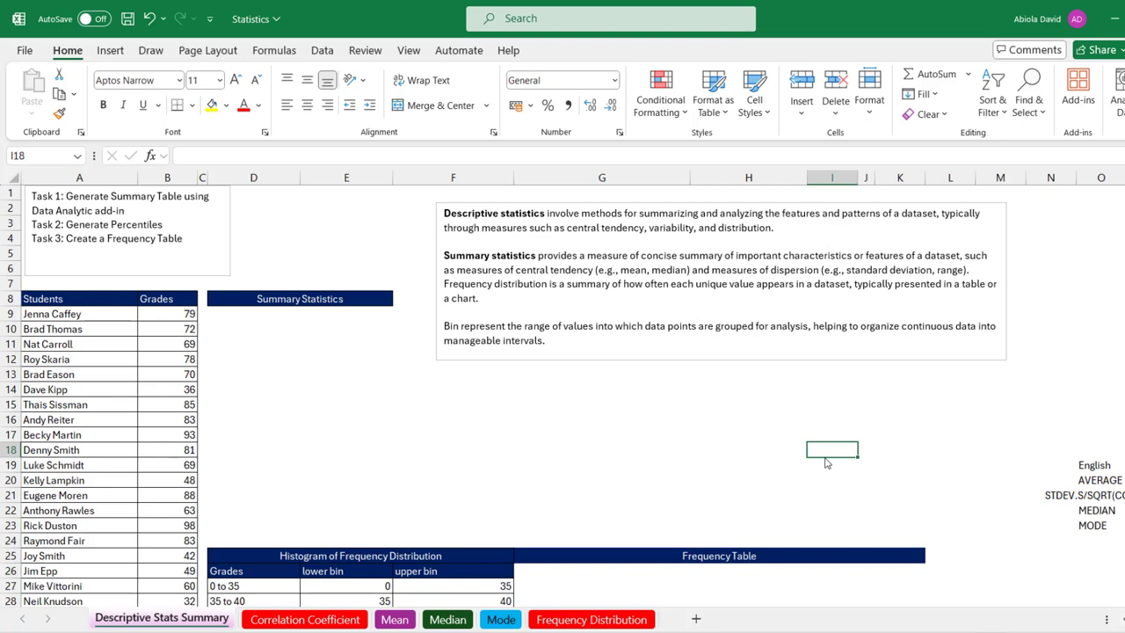
- Enable the Analysis ToolPak in the Excel add-ins
click(24, 51)
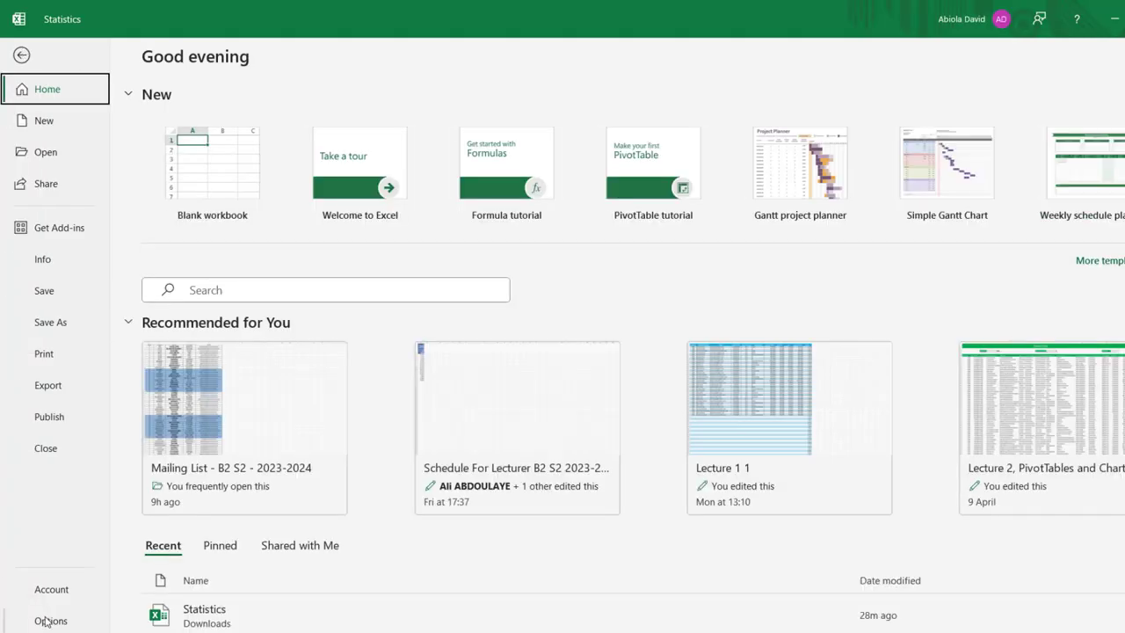
click(48, 620)
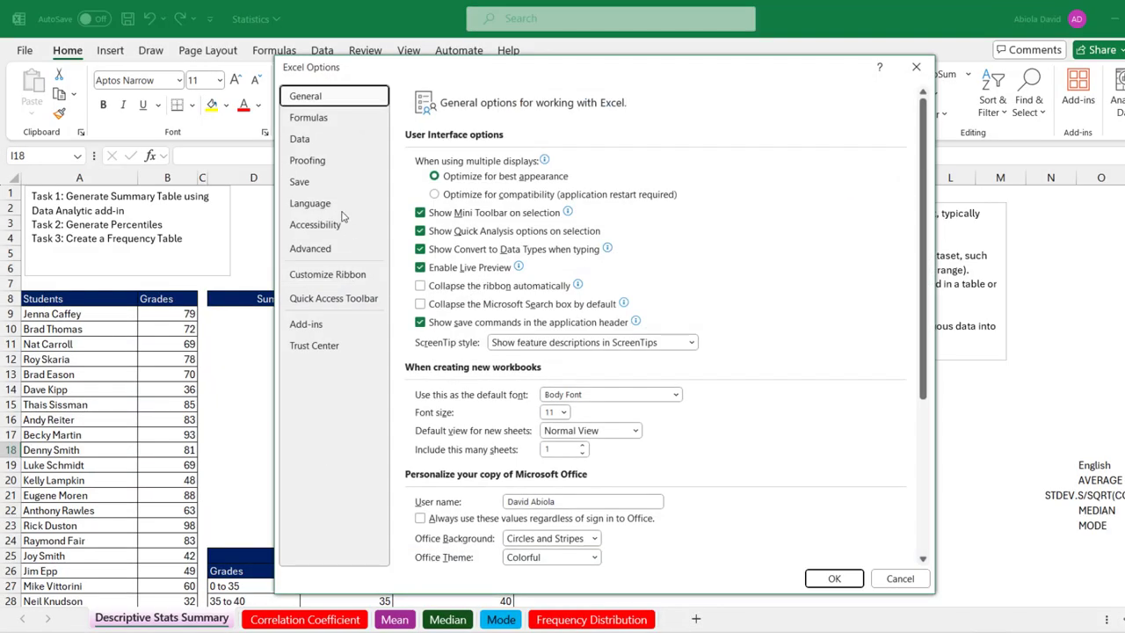
click(316, 326)
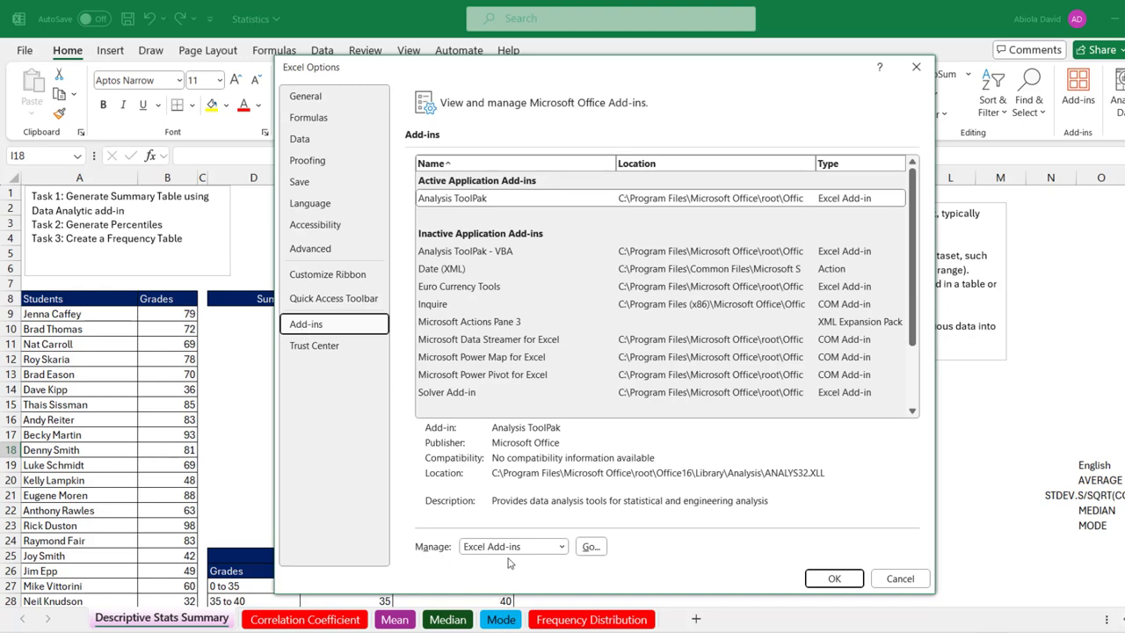
click(590, 547)
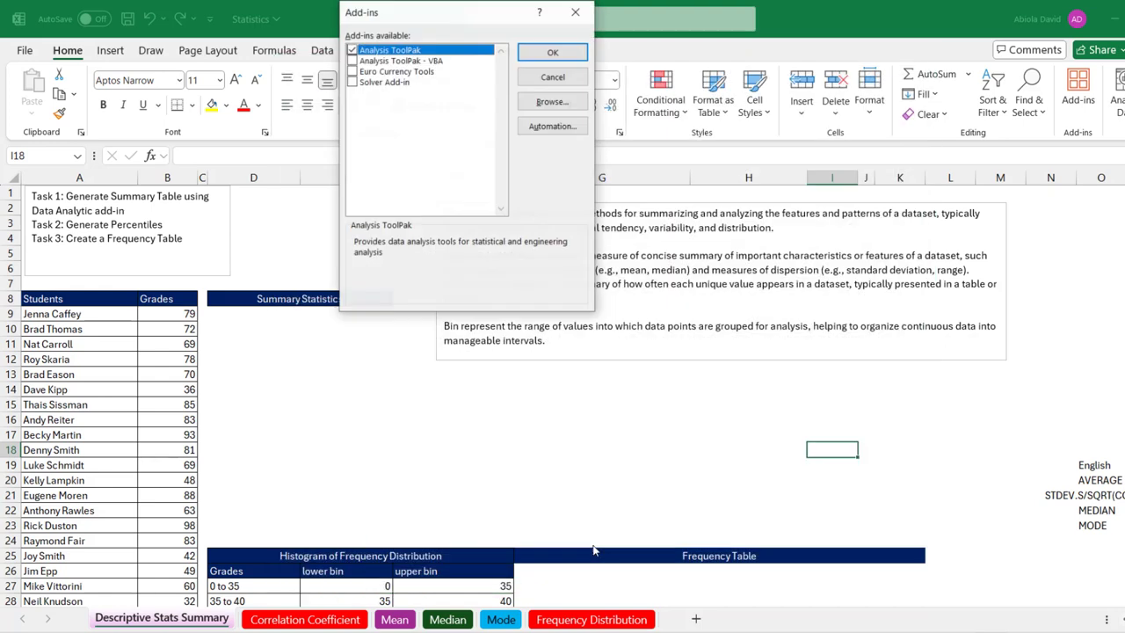
click(351, 50)
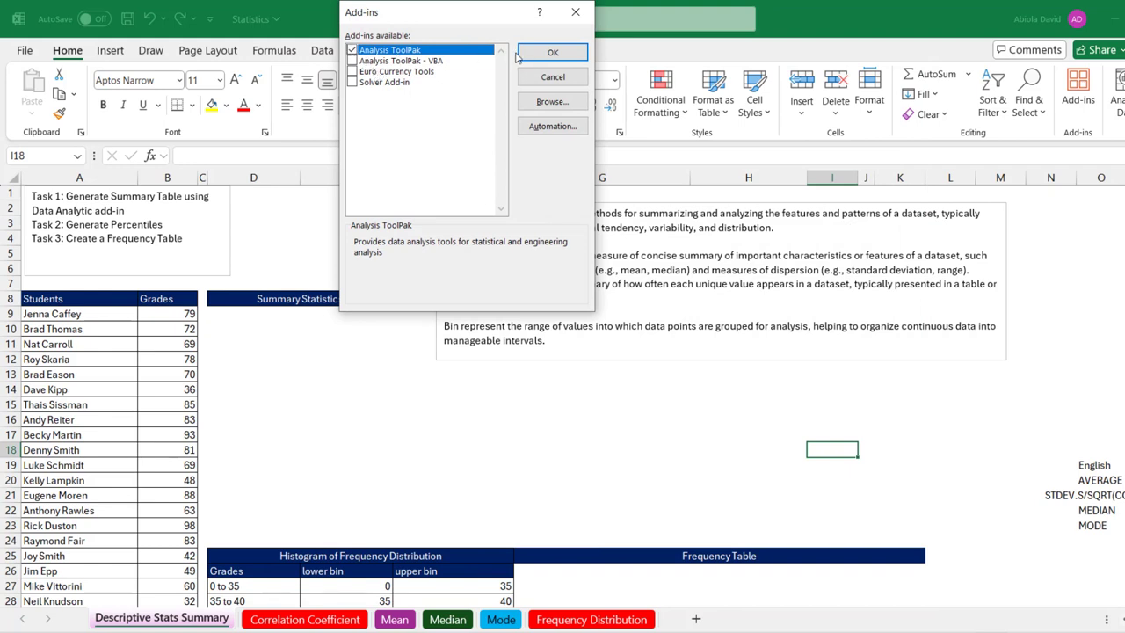
click(544, 52)
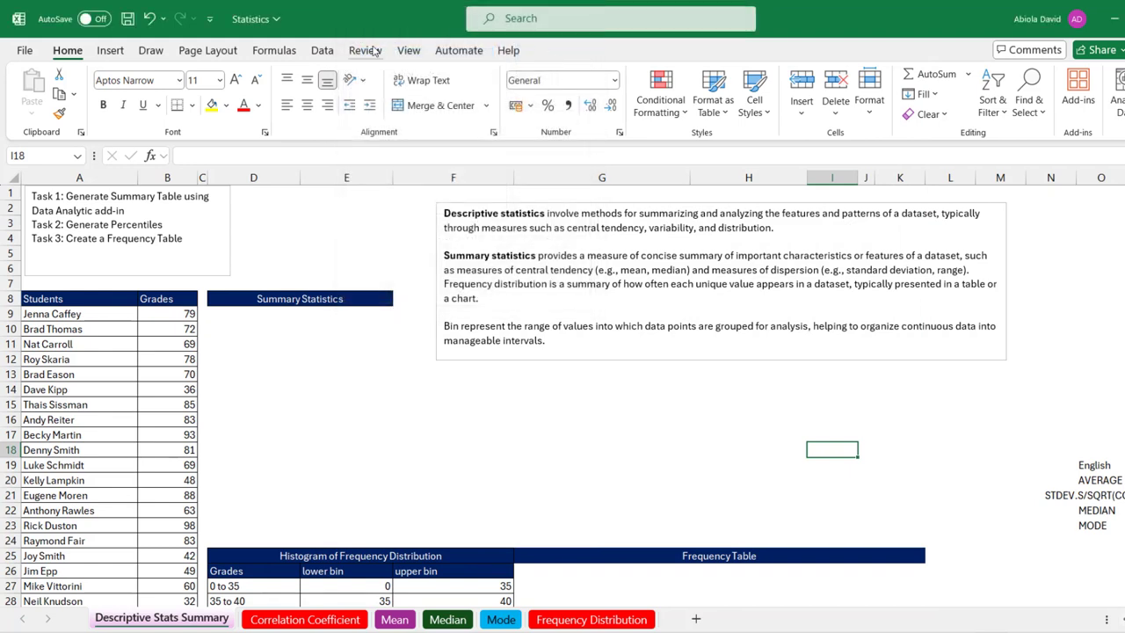
- Start the Descriptive Statistics tool from the data analysis tools for the student grades
click(327, 54)
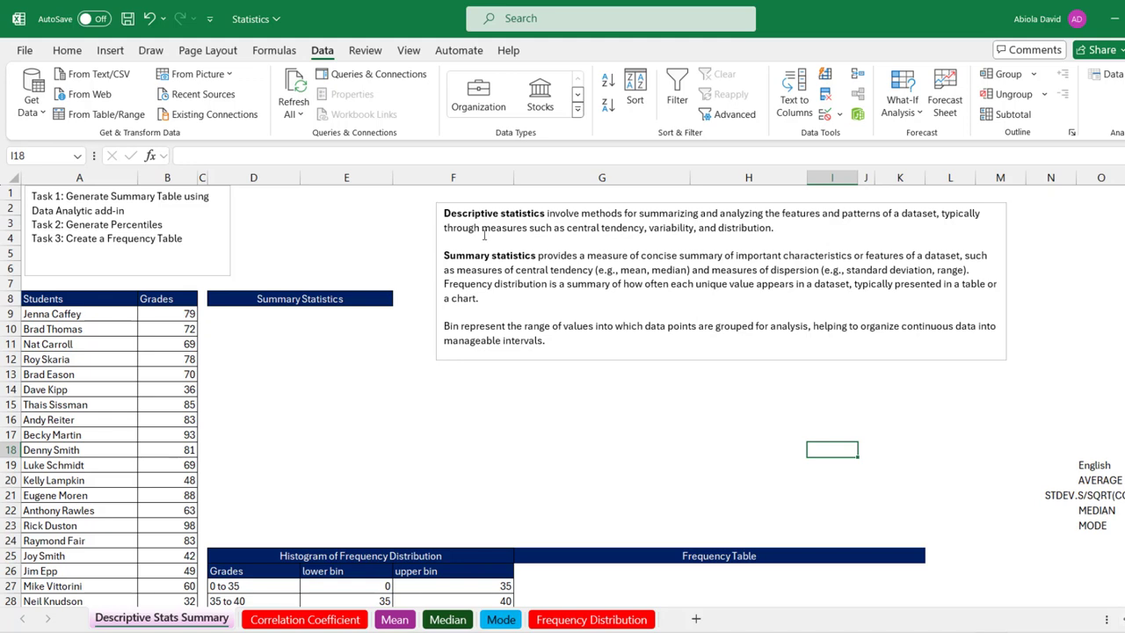
drag(168, 301, 166, 555)
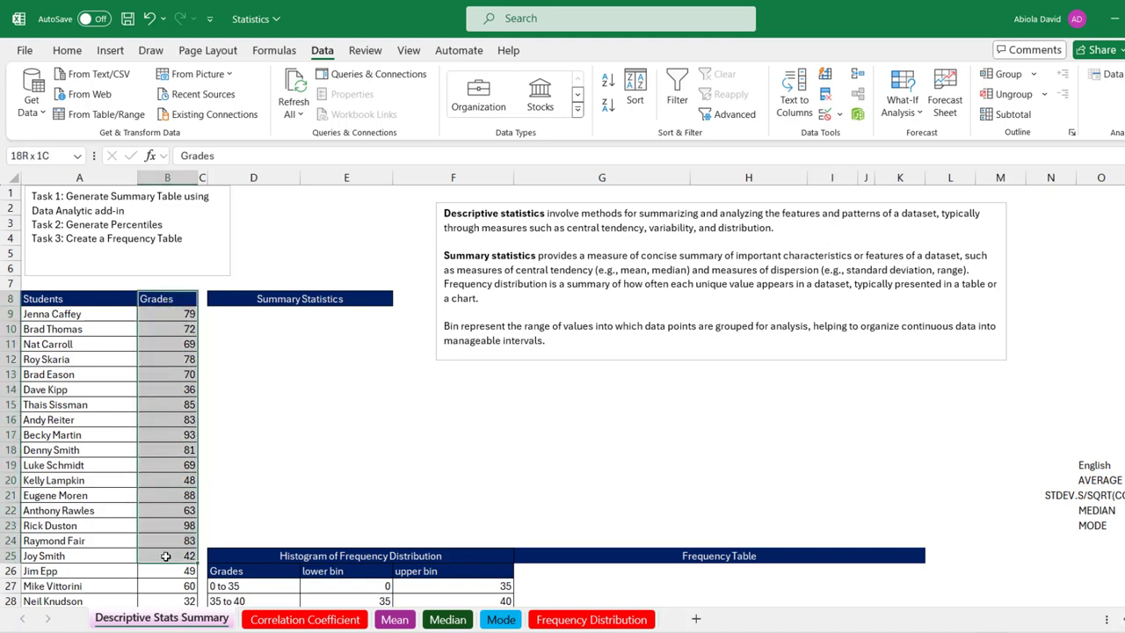
drag(183, 319, 175, 525)
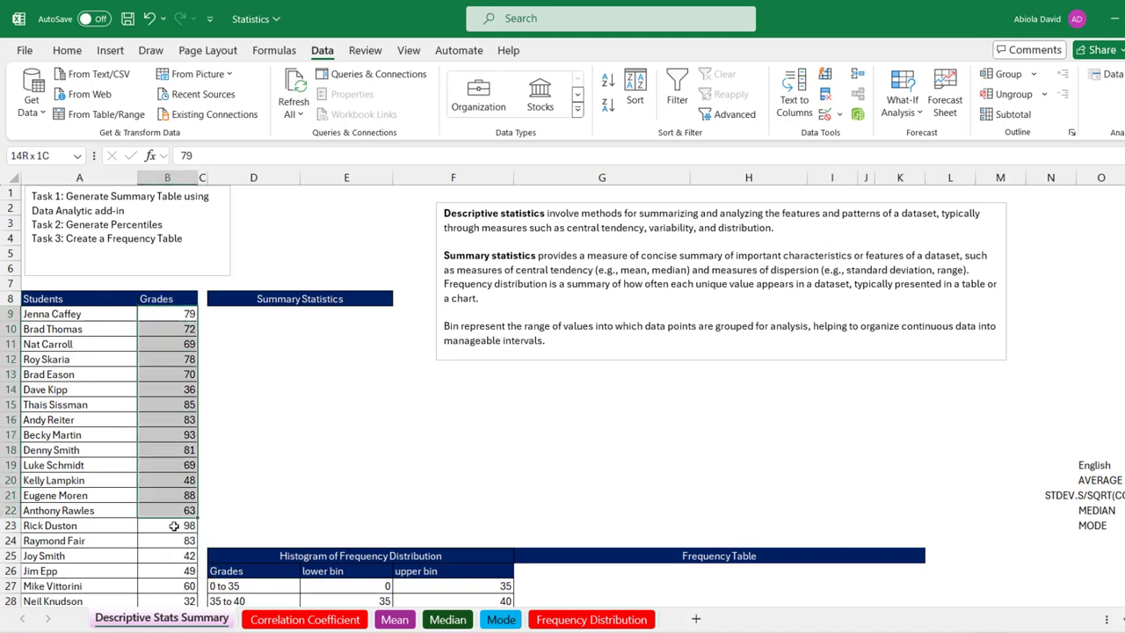
drag(52, 344, 51, 551)
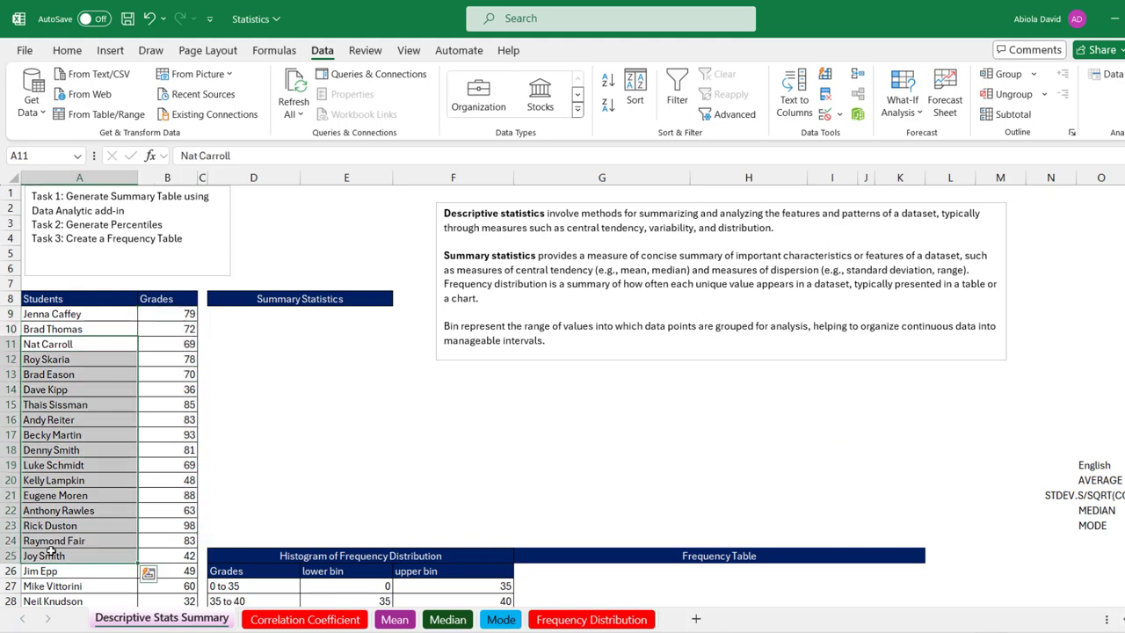
click(156, 445)
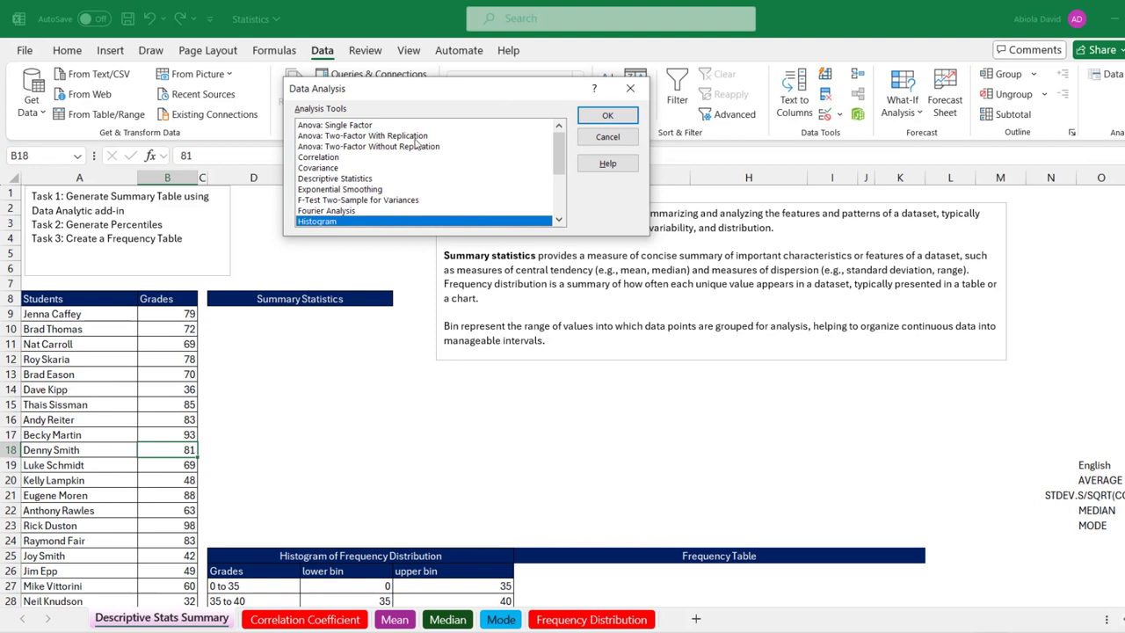
click(358, 181)
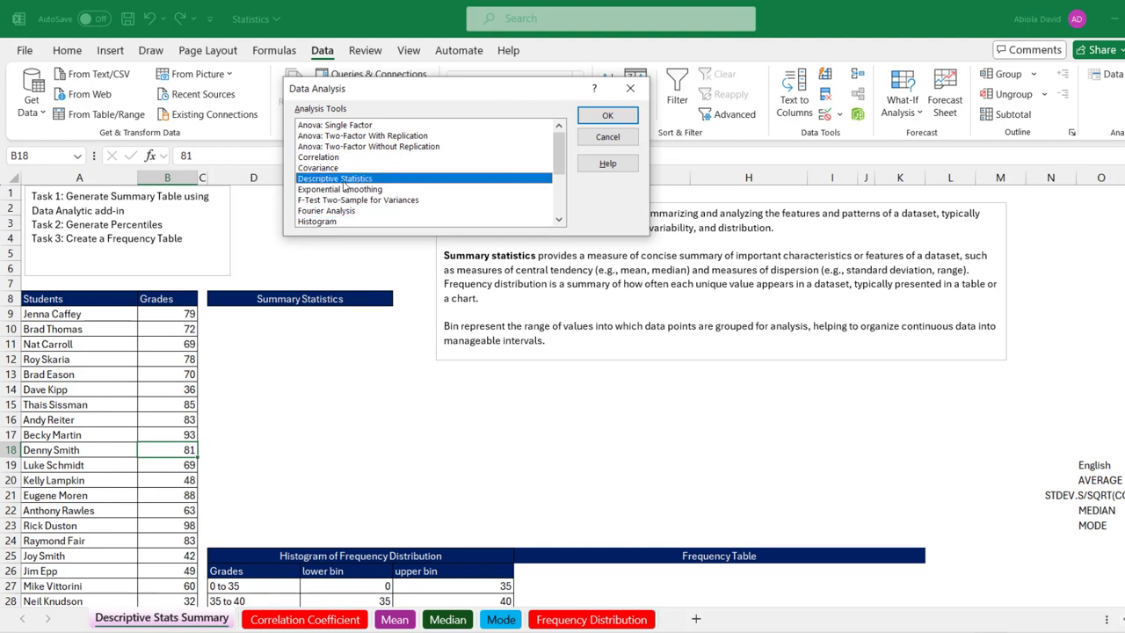
double_click(341, 182)
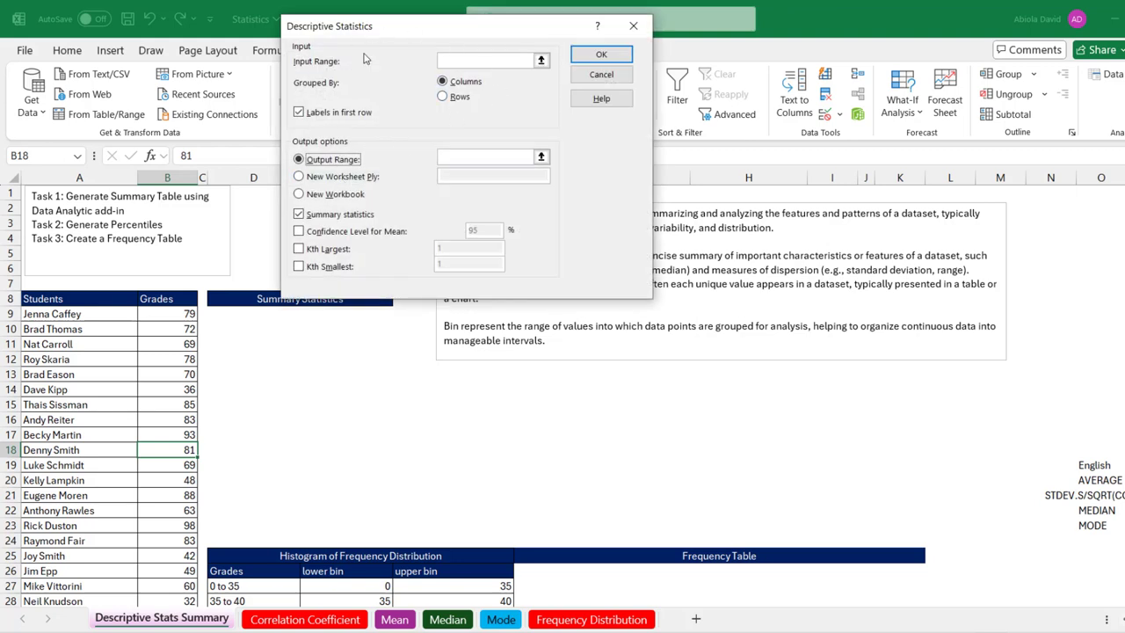
- Set the input range to the Grades column, $B$8:$B$73, with labels in the first row
click(465, 59)
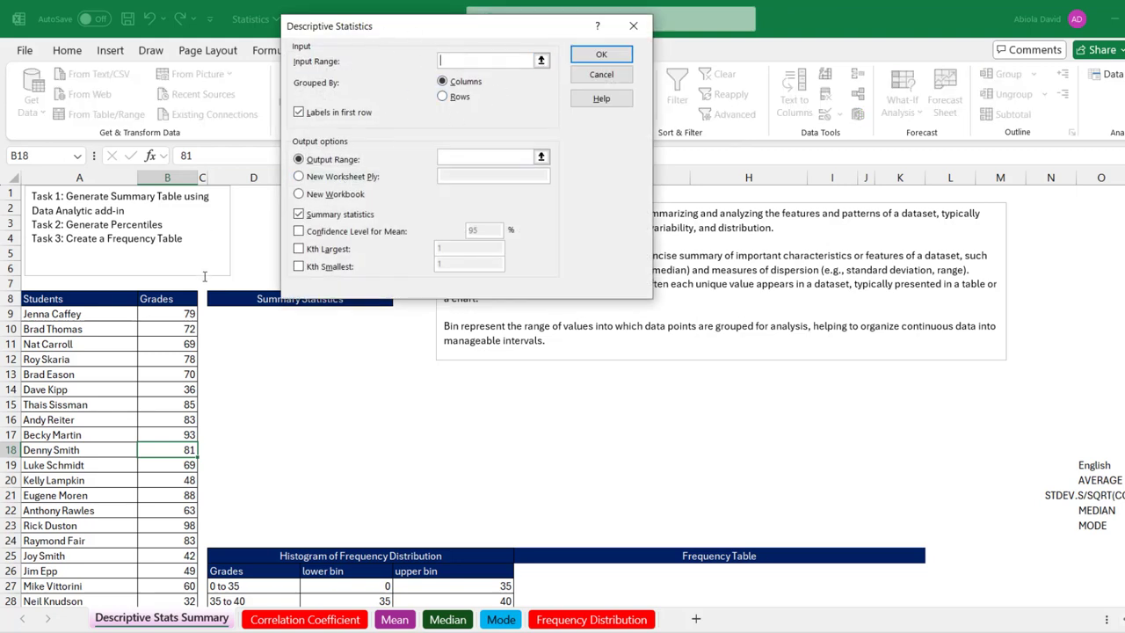
click(176, 299)
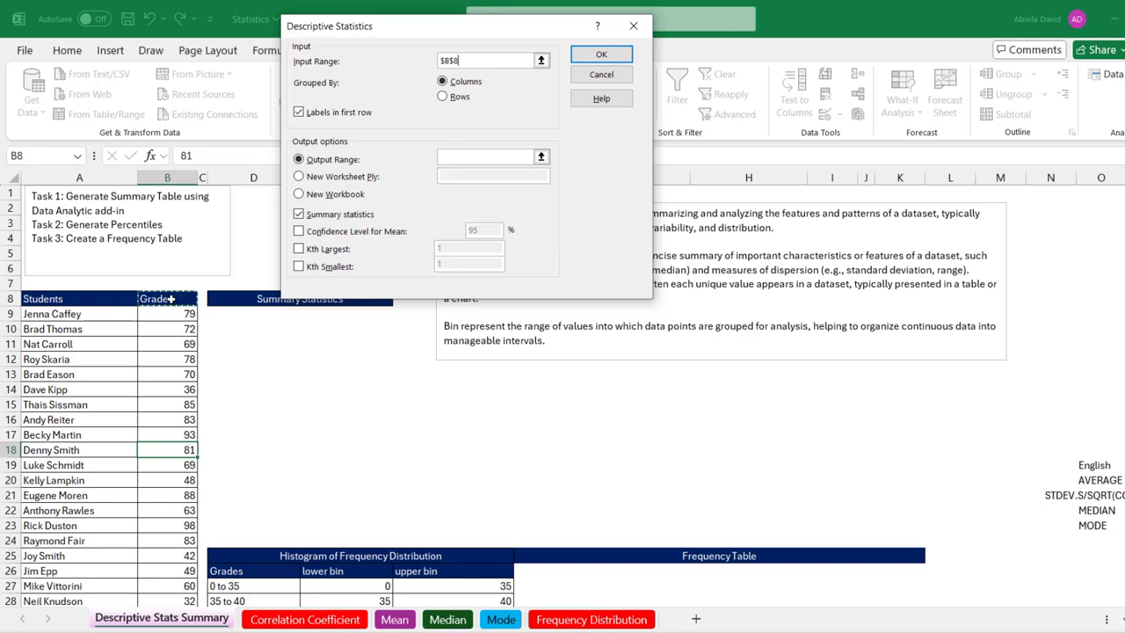
key(ctrl+shift+Down)
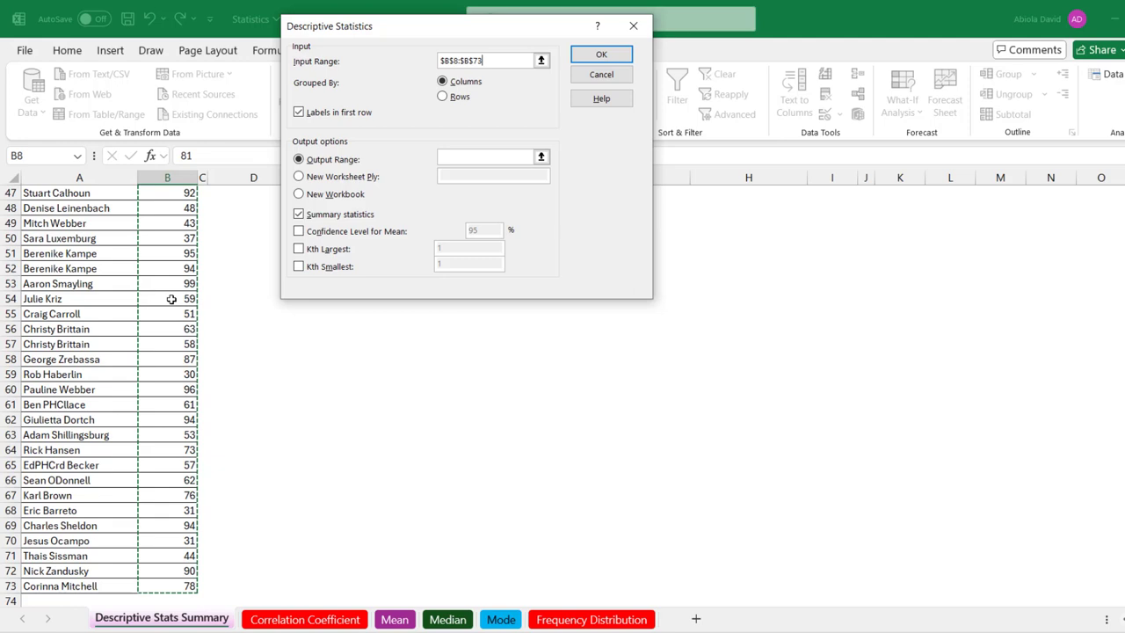
scroll(172, 299, up, 14)
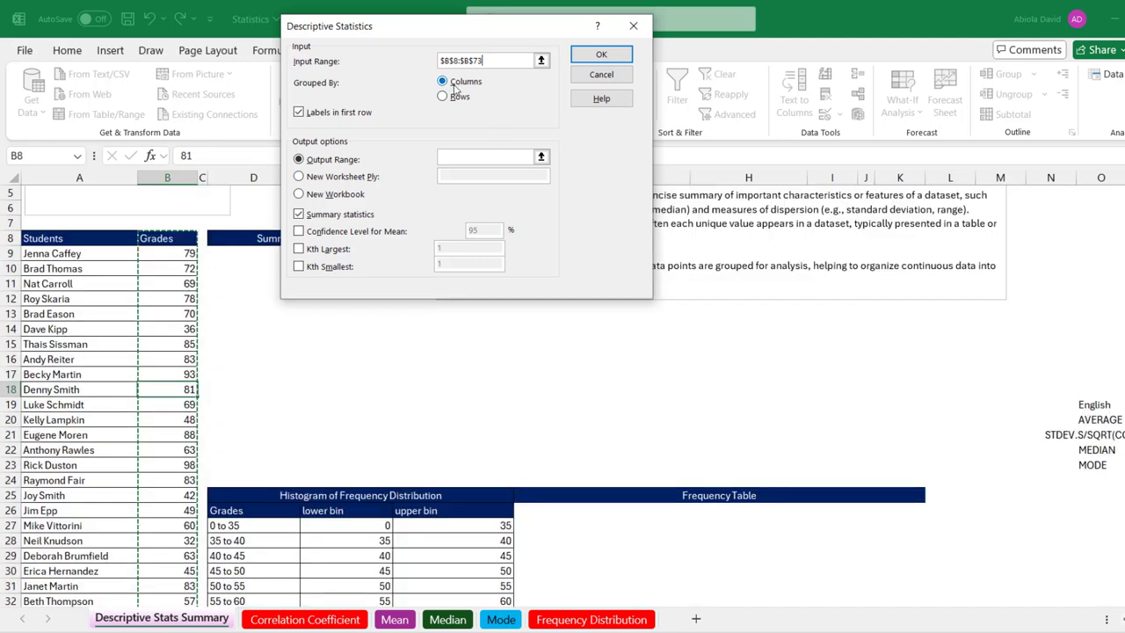
click(299, 112)
click(299, 111)
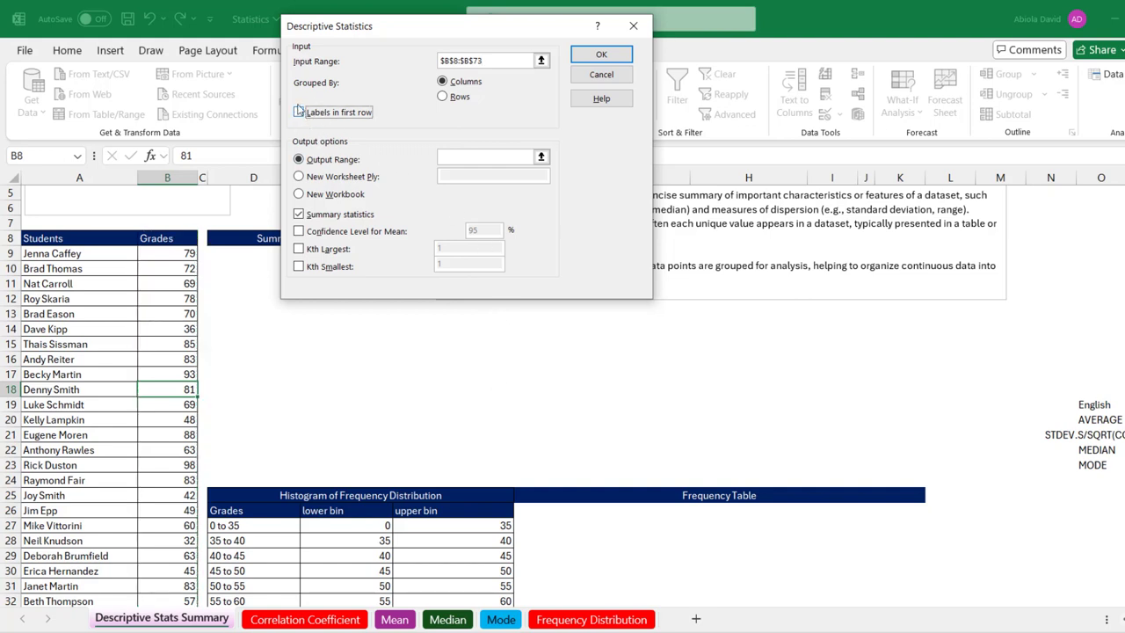
click(299, 113)
- Generate the summary statistics with cell $D$9 as the output range
click(484, 157)
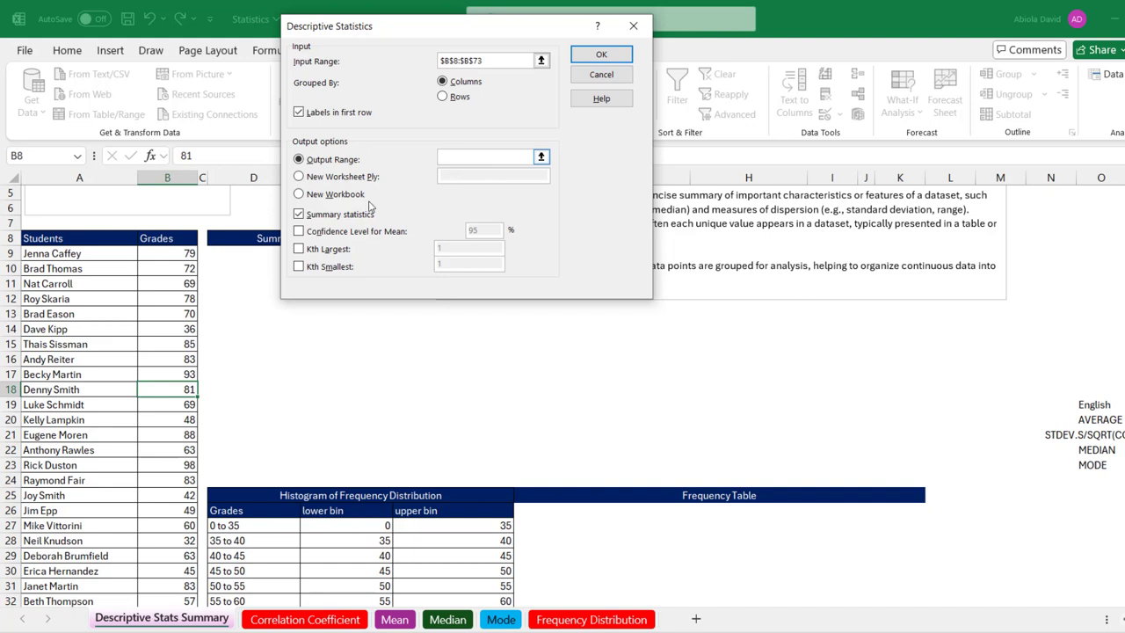
click(231, 254)
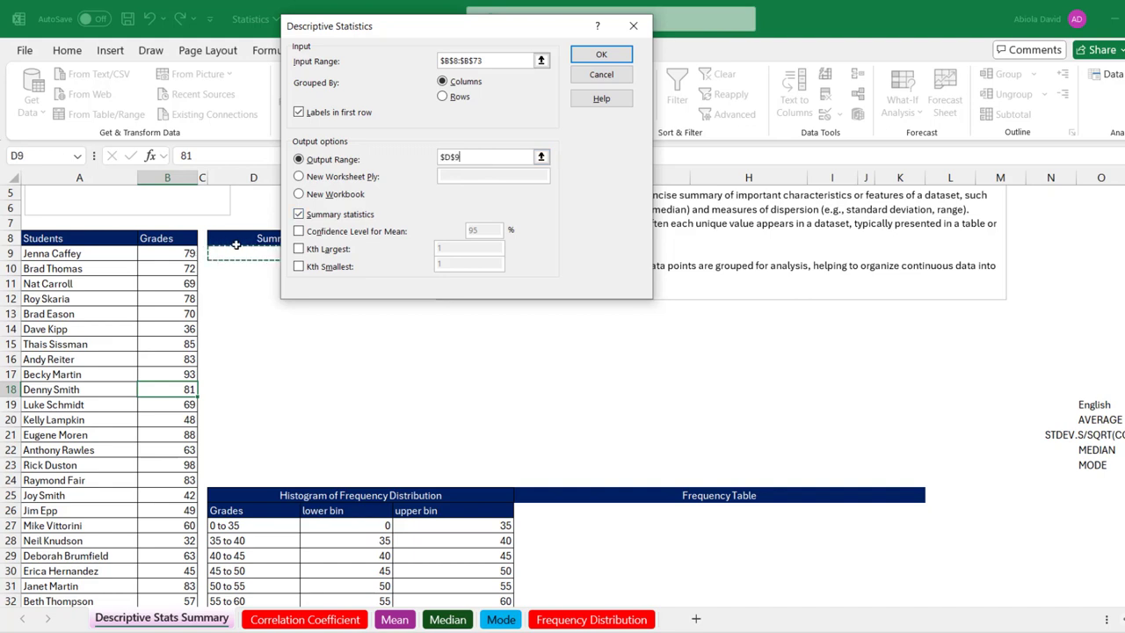
click(300, 215)
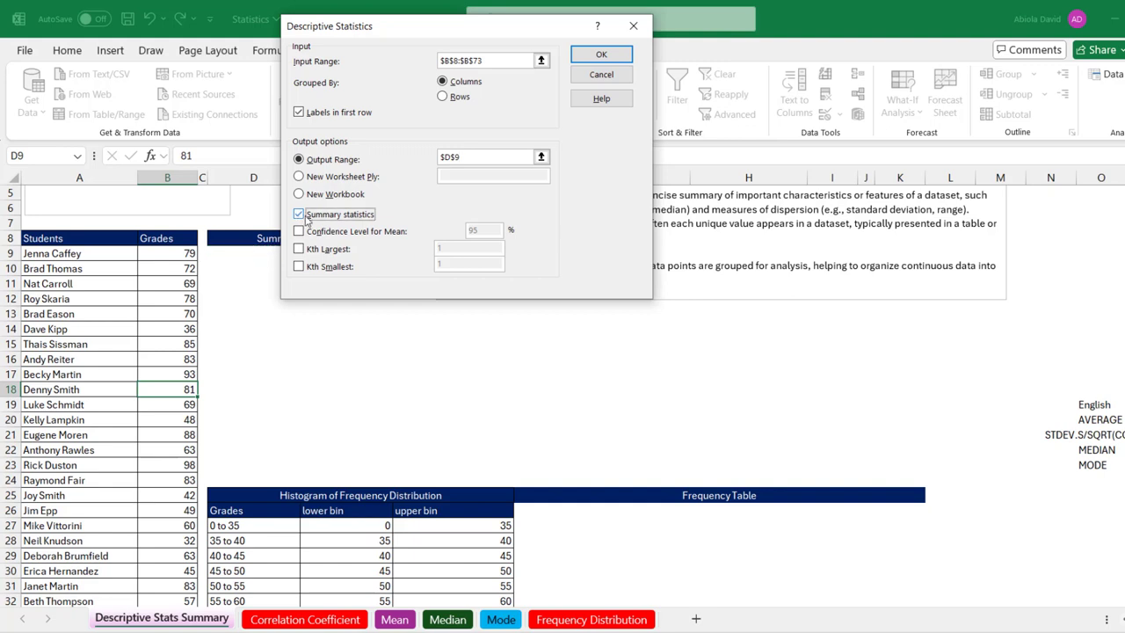
click(601, 55)
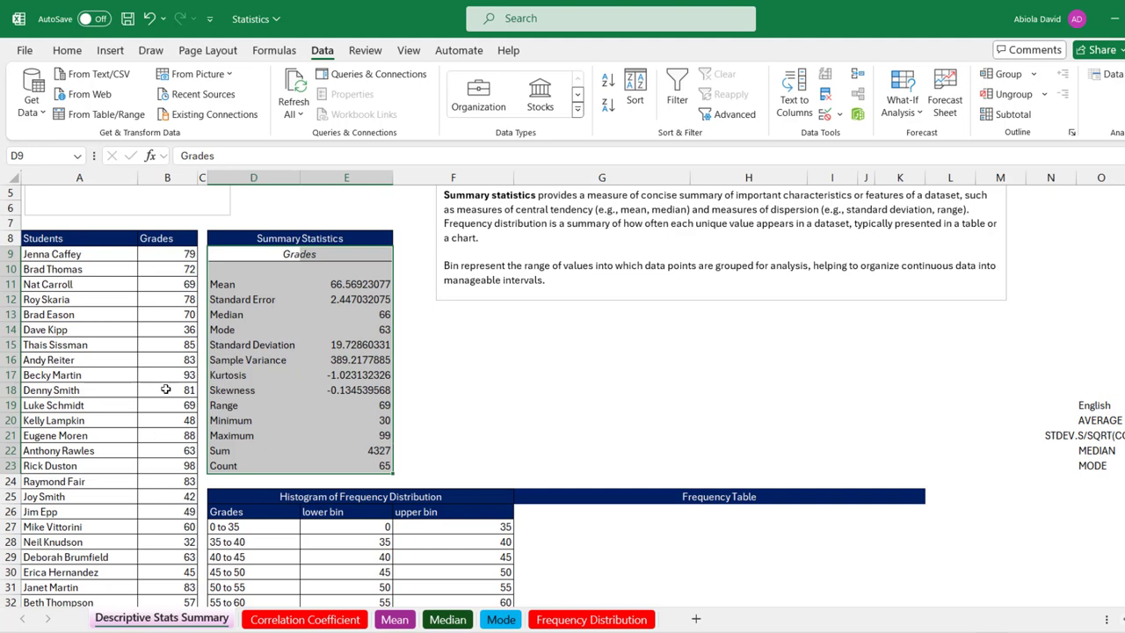
- Review the Grades column alongside the generated summary statistics
drag(163, 255, 145, 435)
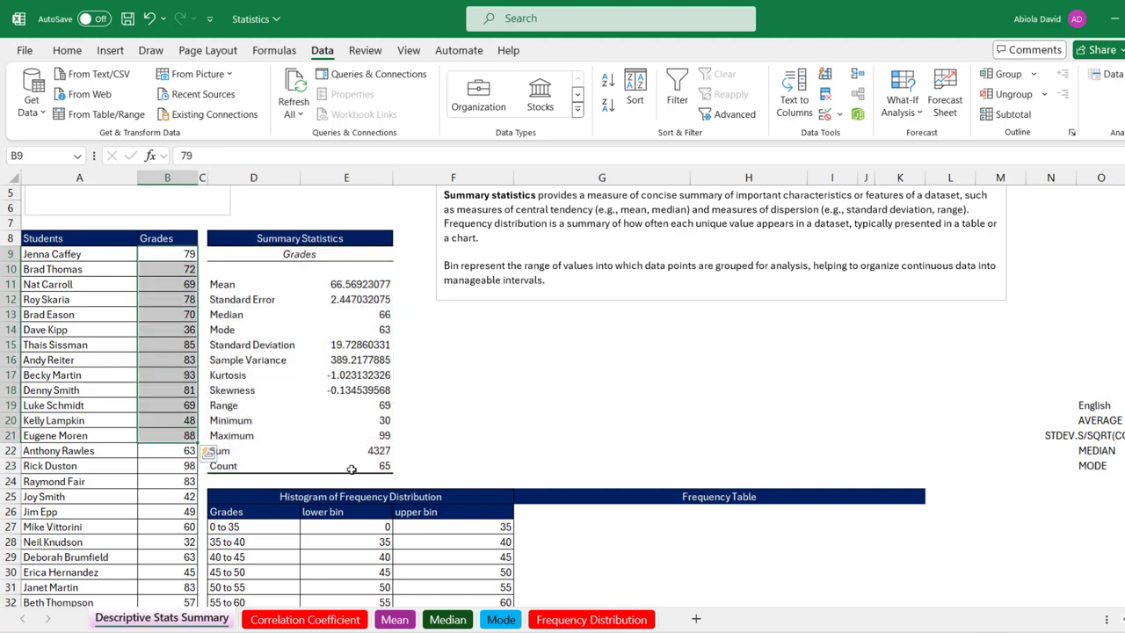
click(171, 315)
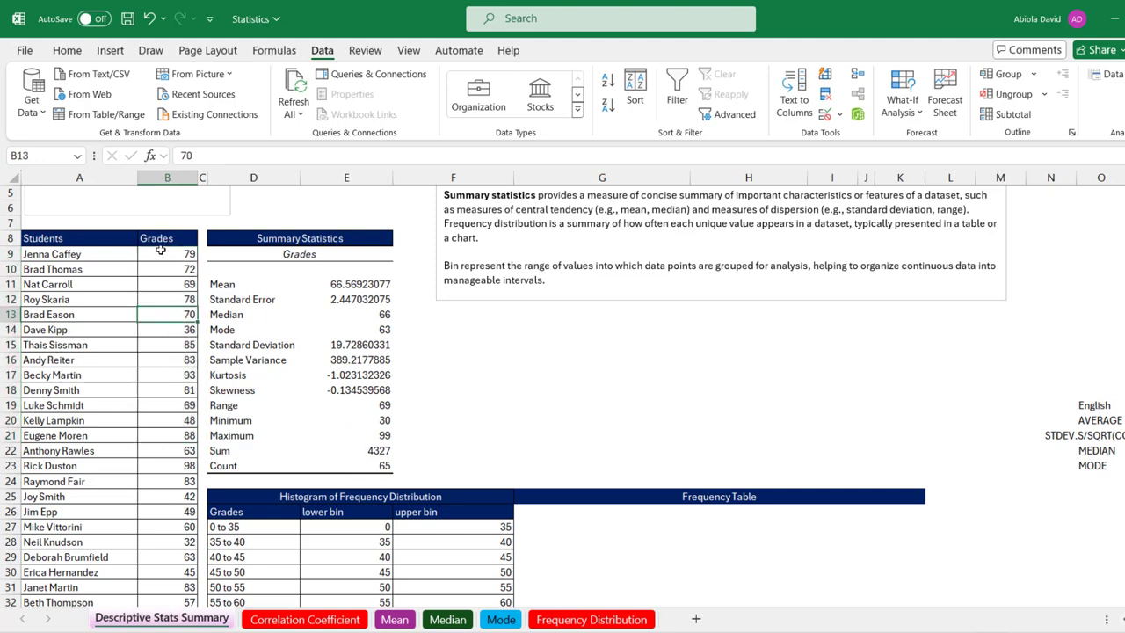
drag(160, 250, 165, 513)
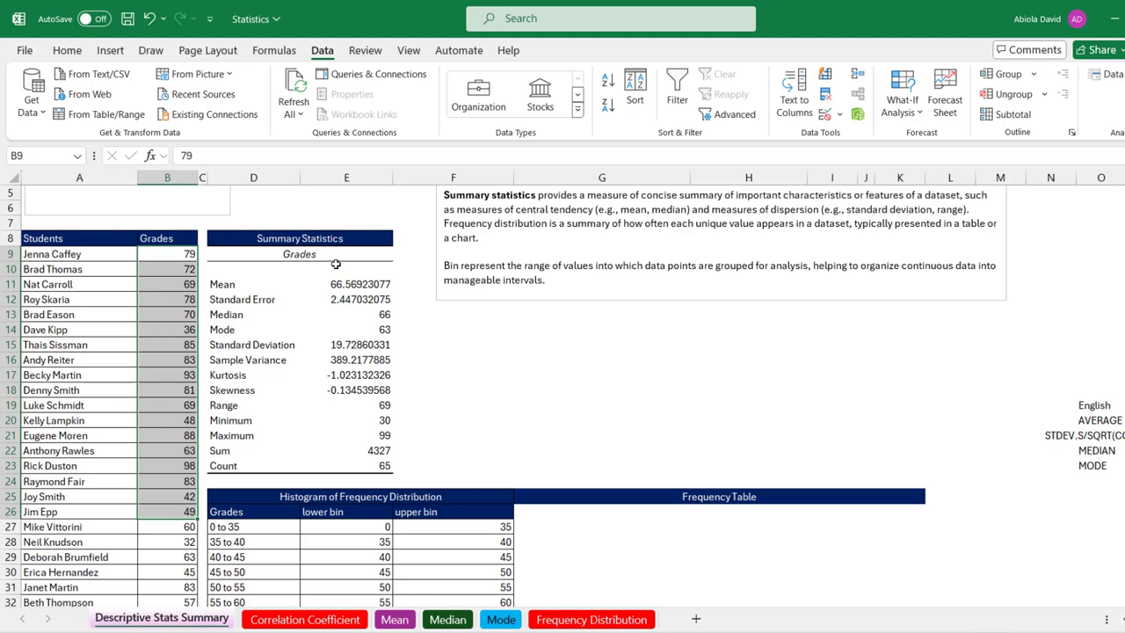
click(166, 286)
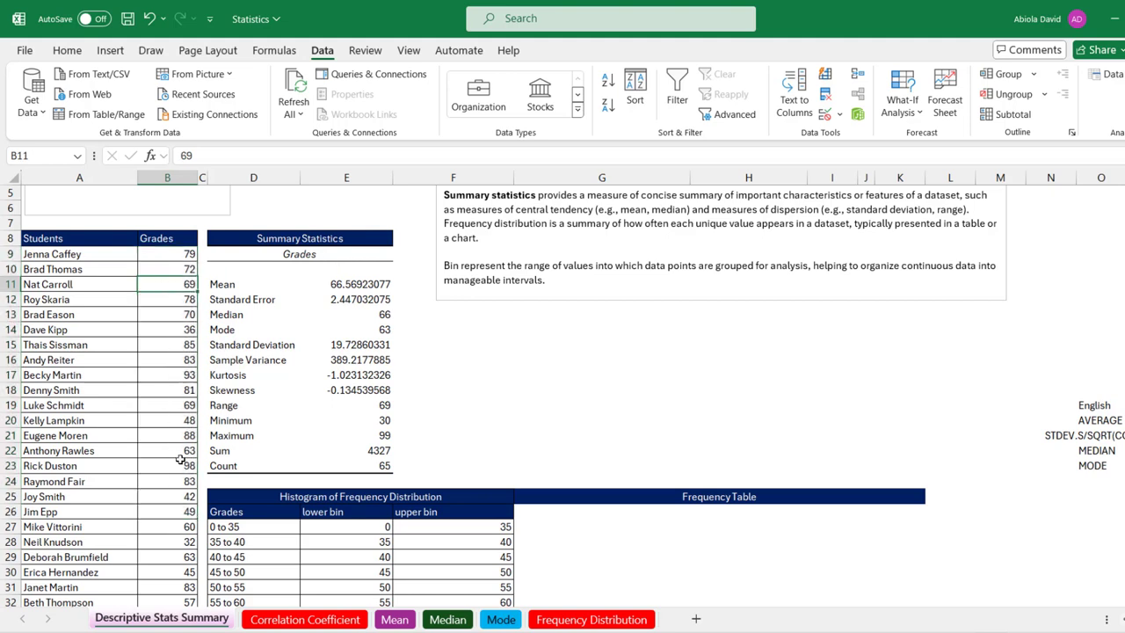
click(505, 412)
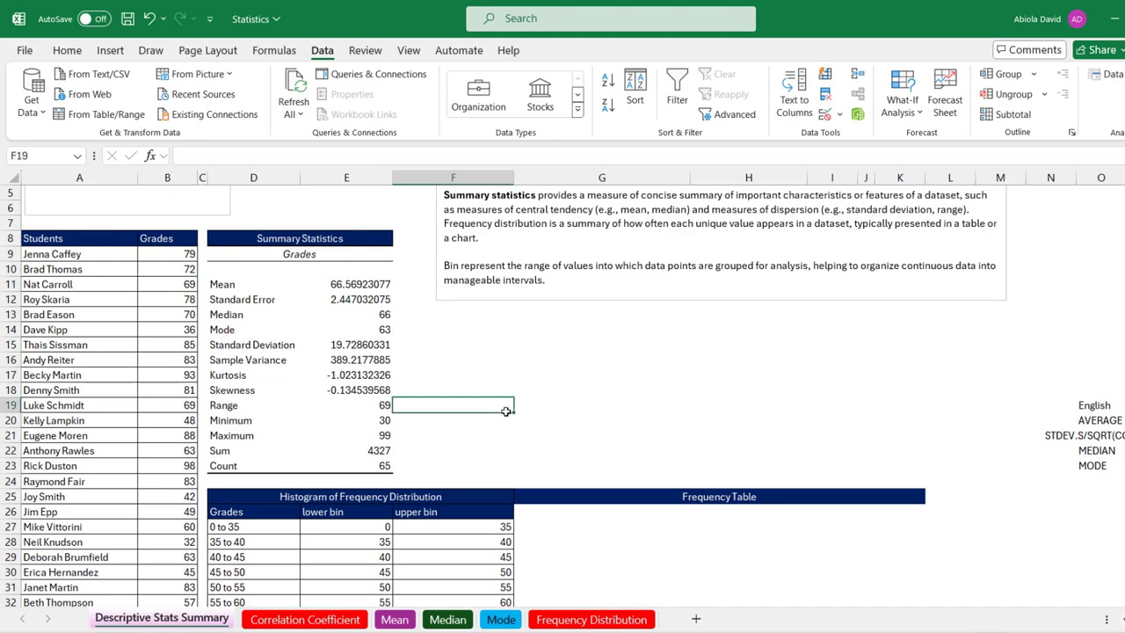
- Examine the grade ranges and the lower and upper bins of the Histogram of Frequency Distribution table against the Grades column
key(Down)
key(Down)
key(Down)
key(Down)
key(Down)
key(Down)
key(Down)
key(Down)
key(Down)
key(Down)
key(Down)
key(Down)
key(Down)
key(Down)
key(Down)
key(Down)
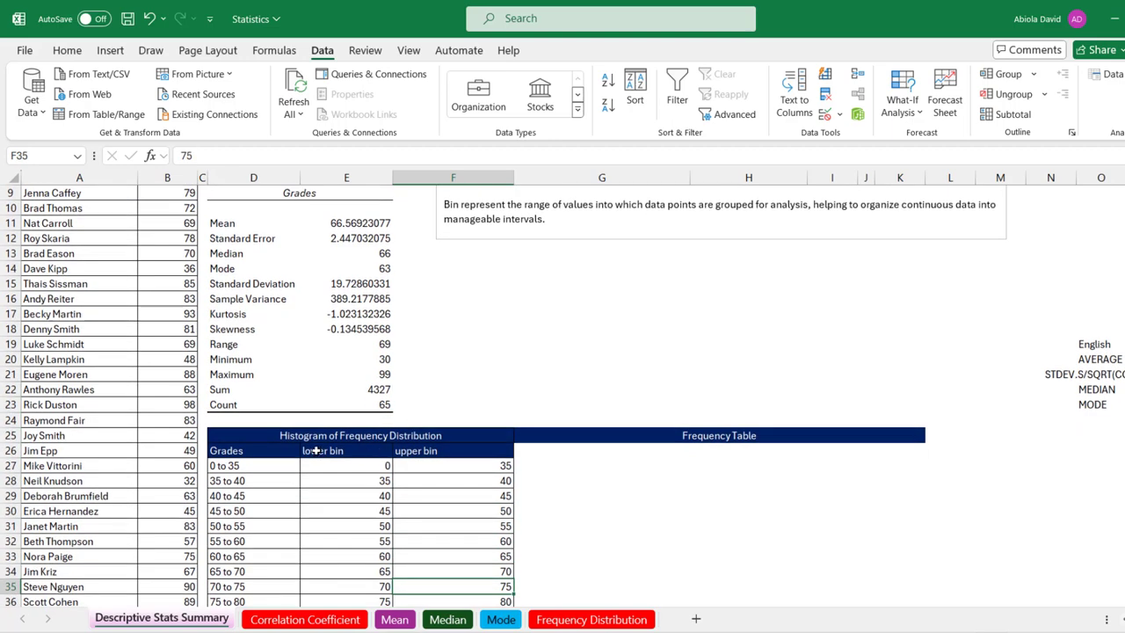
click(264, 462)
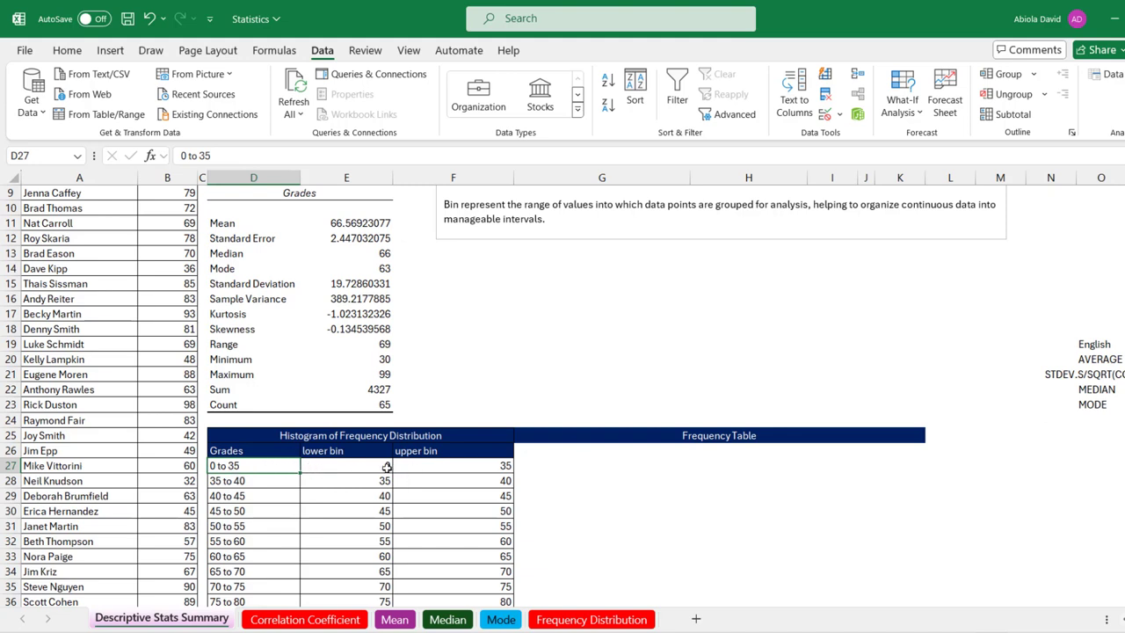
click(245, 485)
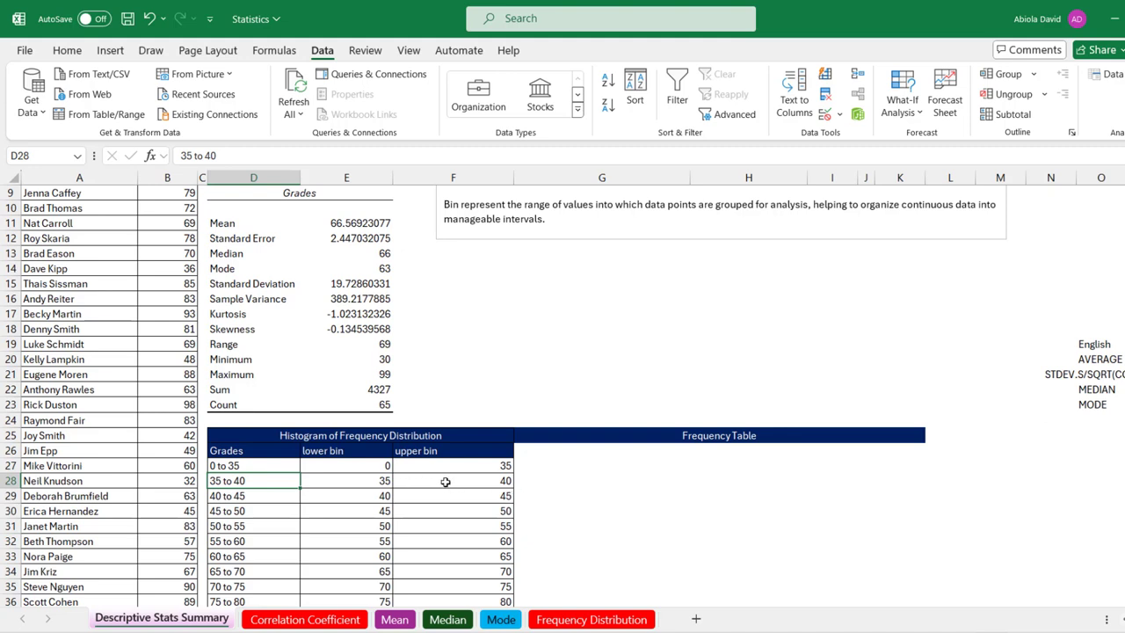
drag(366, 450, 387, 589)
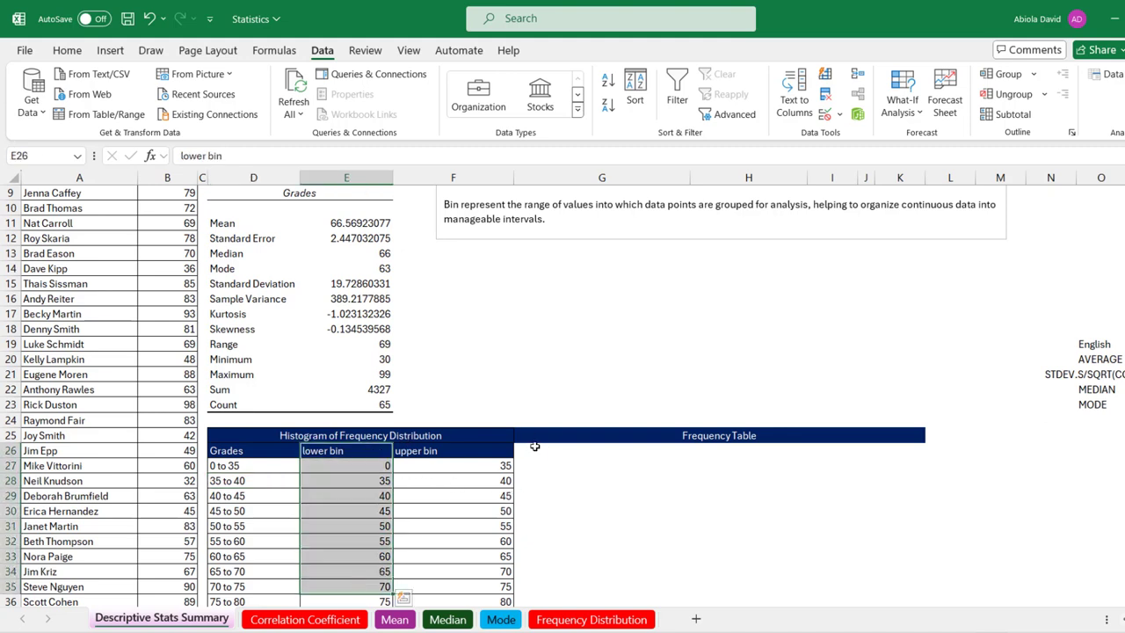
drag(492, 450, 483, 596)
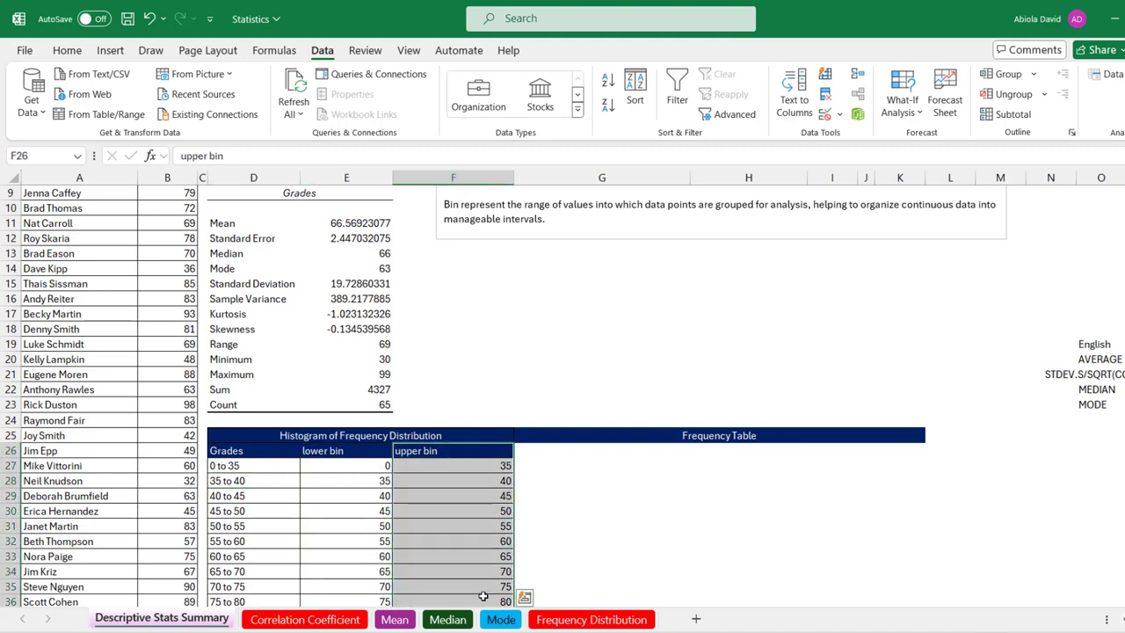
click(458, 470)
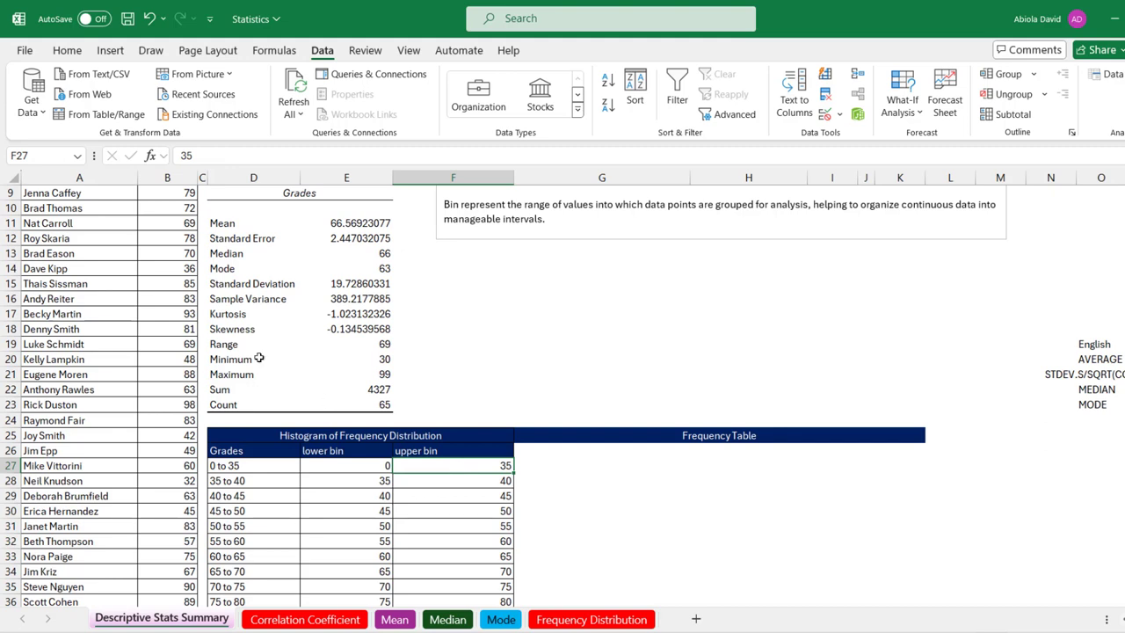
drag(174, 291, 176, 451)
drag(439, 454, 479, 563)
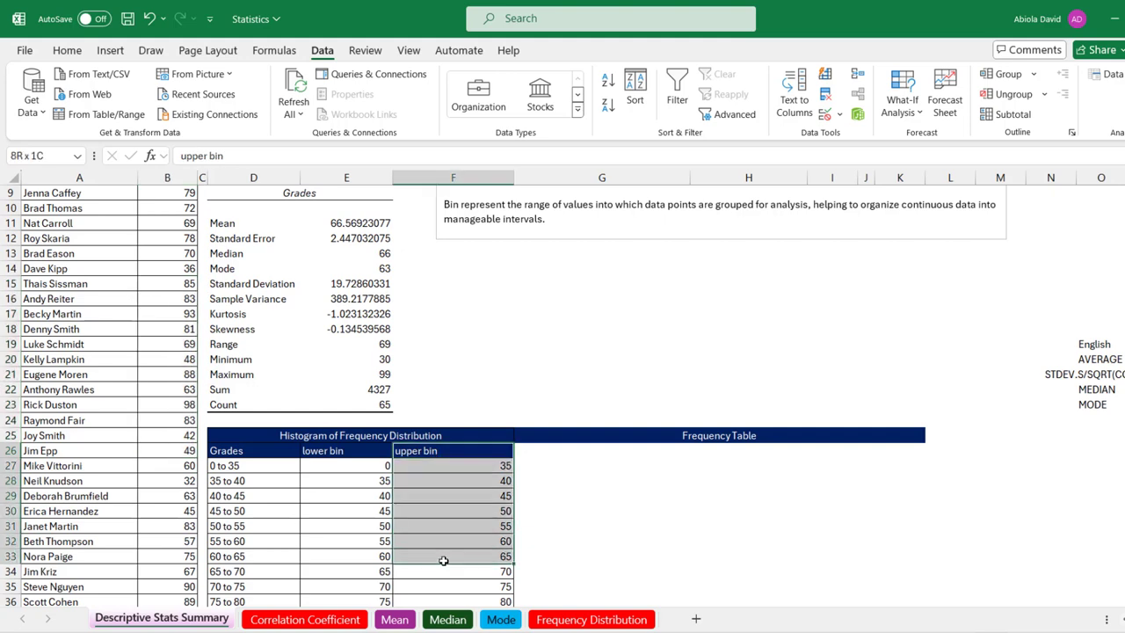
click(168, 328)
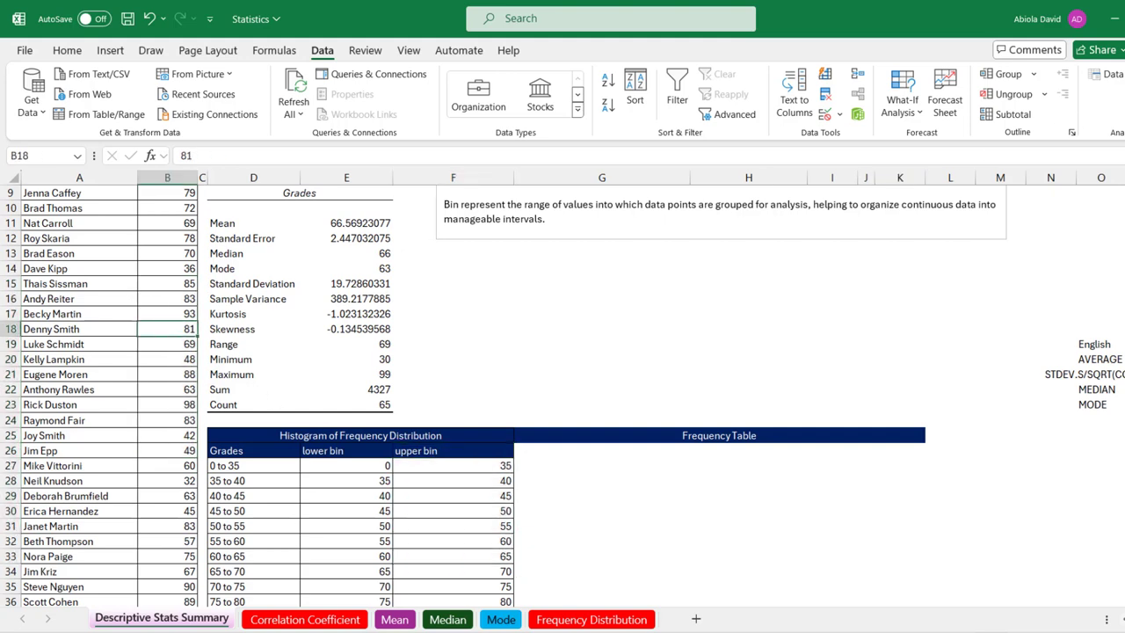
- Start the Histogram analysis tool and set its input range to the Grades column, $B$8:$B$73
click(1105, 76)
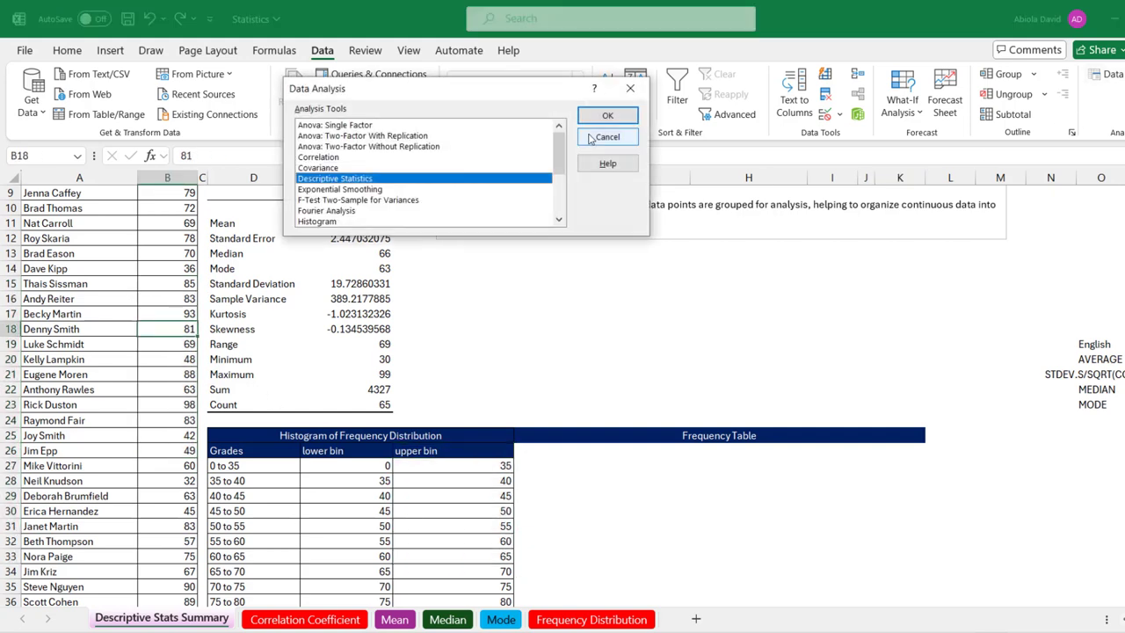
double_click(310, 223)
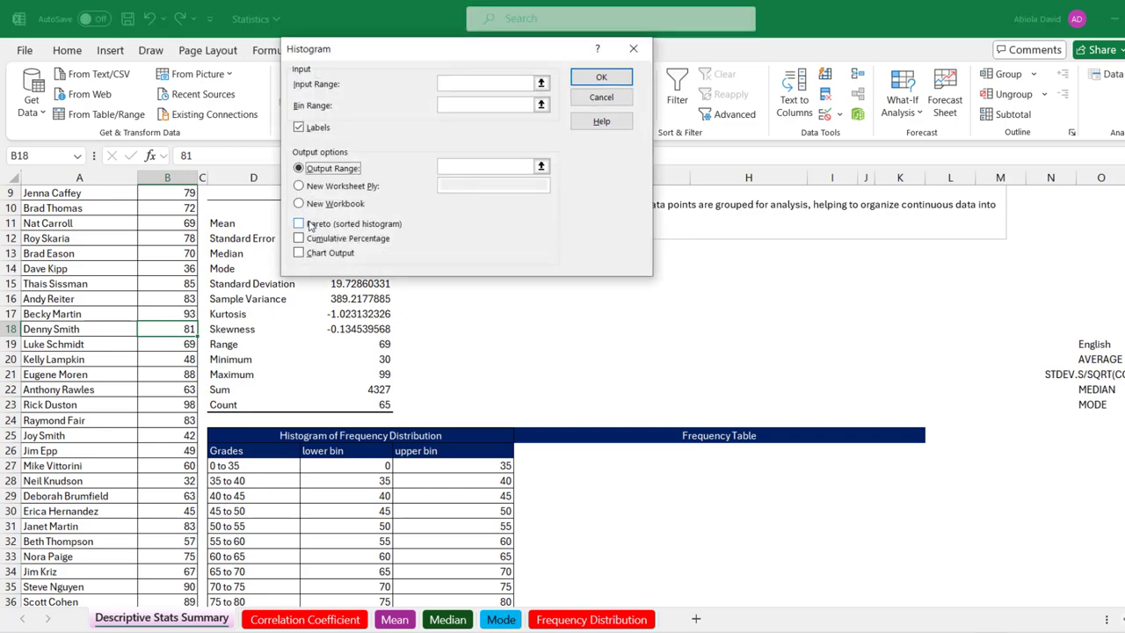
click(468, 85)
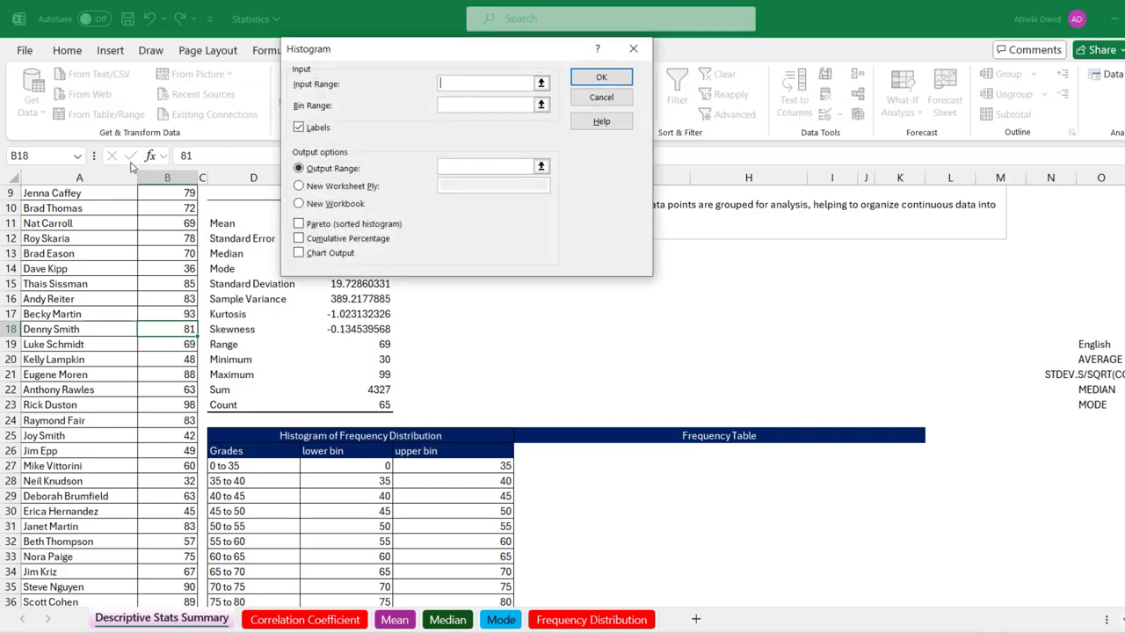
click(159, 206)
scroll(158, 206, up, 1)
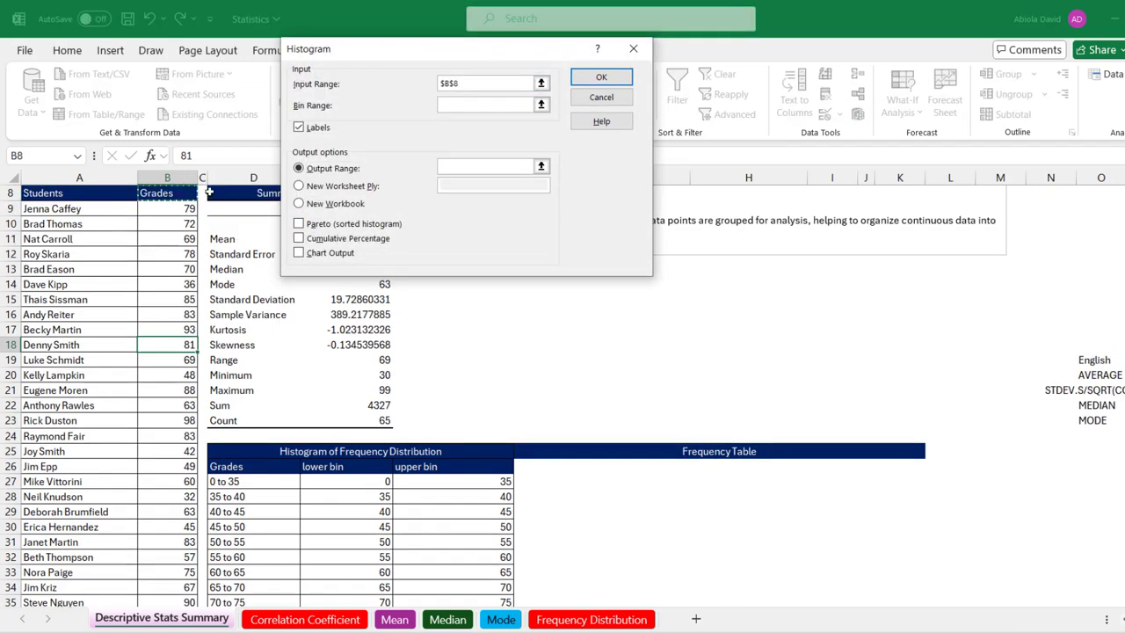
click(164, 194)
key(ctrl+shift+Down)
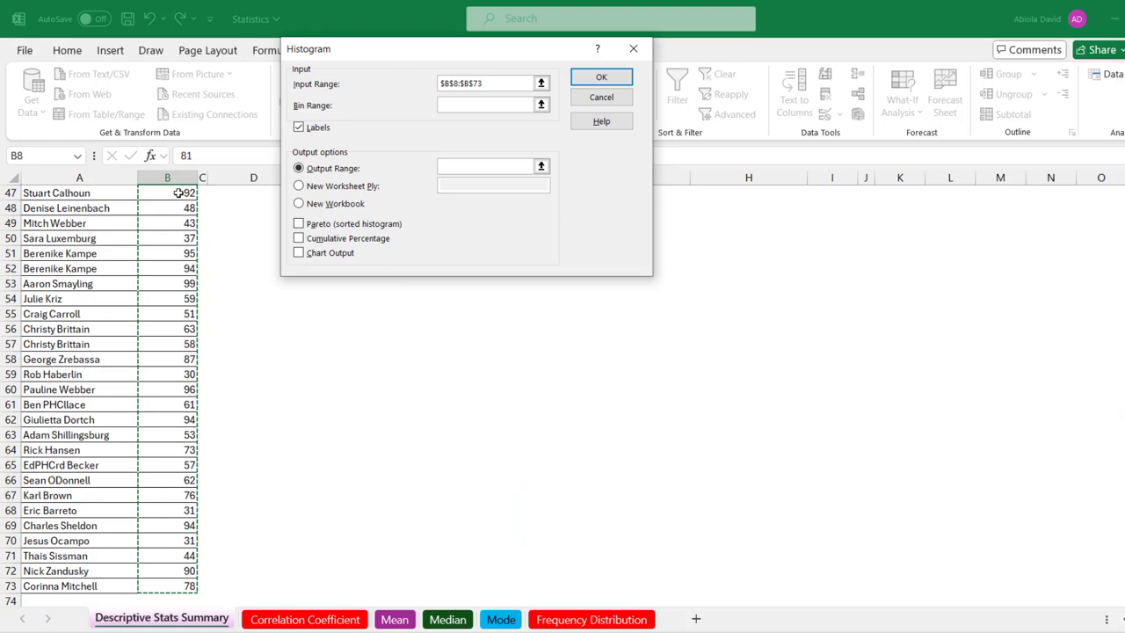
scroll(178, 193, up, 14)
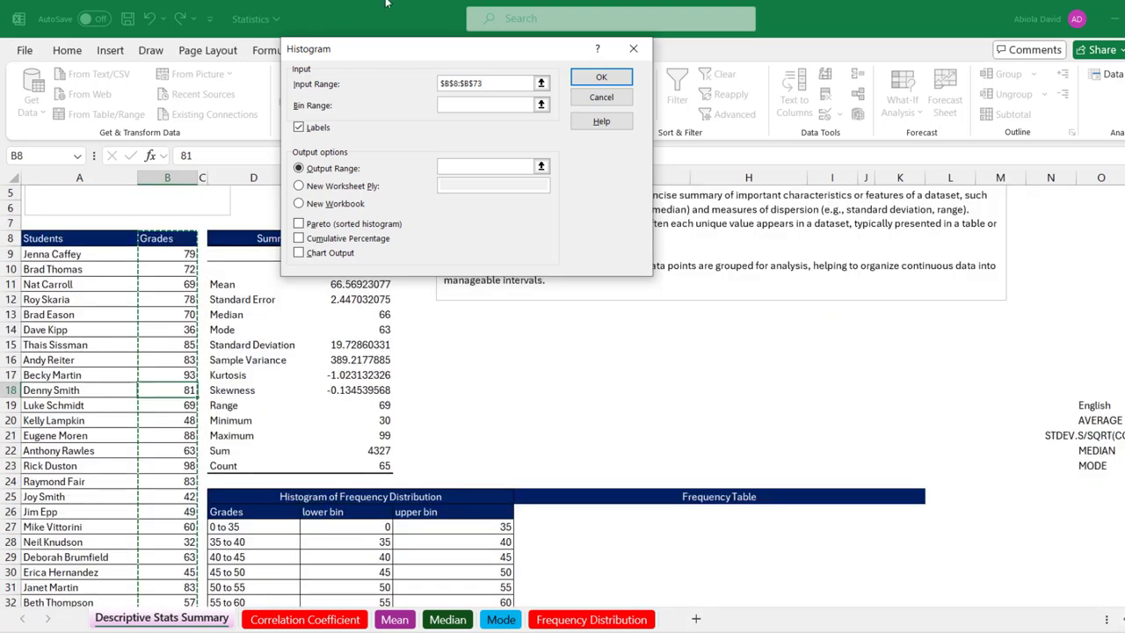
- Set the histogram's bin range to the upper bin column including its header, $F$26:$F$39
click(450, 106)
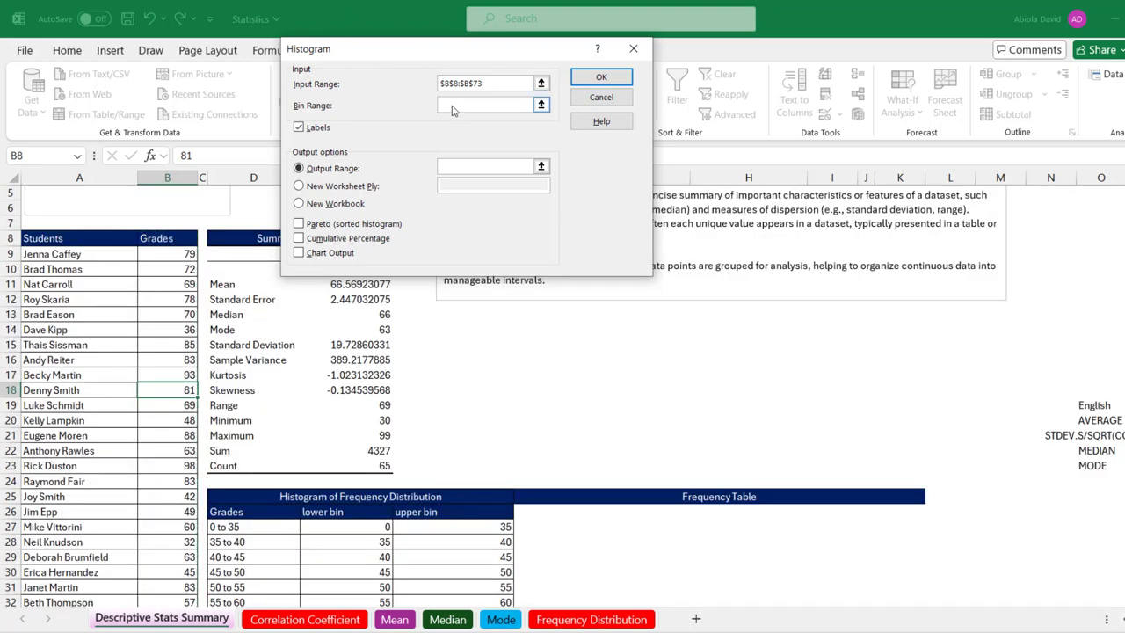
drag(464, 512, 483, 599)
drag(514, 585, 492, 563)
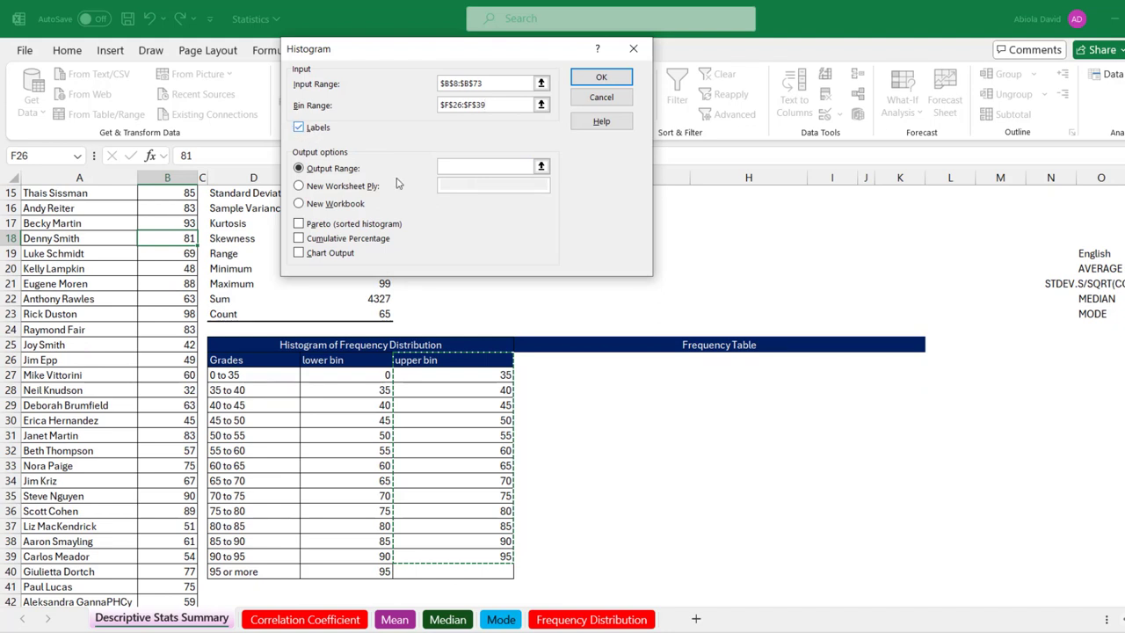
- Generate the frequency table and histogram with chart output enabled and cell $G$26 as the output range
click(461, 169)
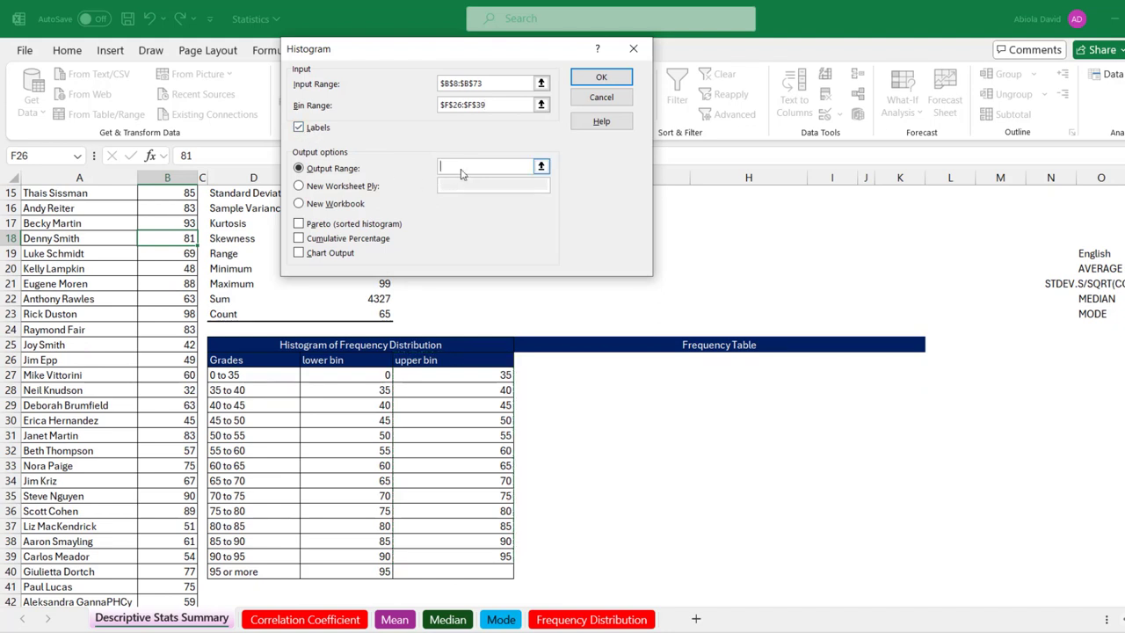
click(552, 356)
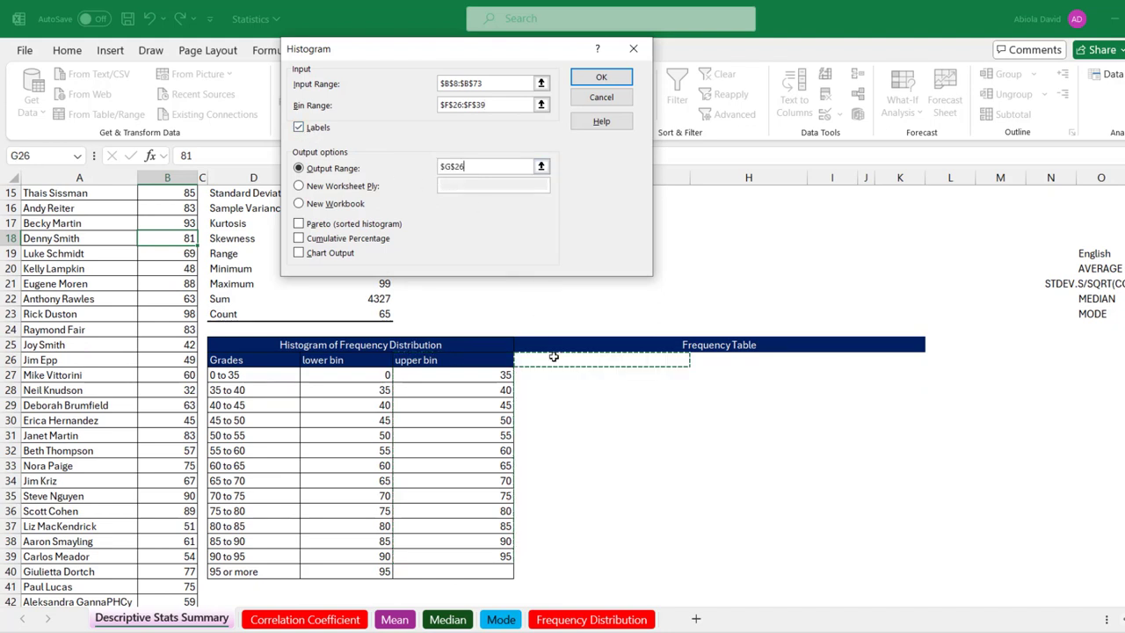
click(308, 254)
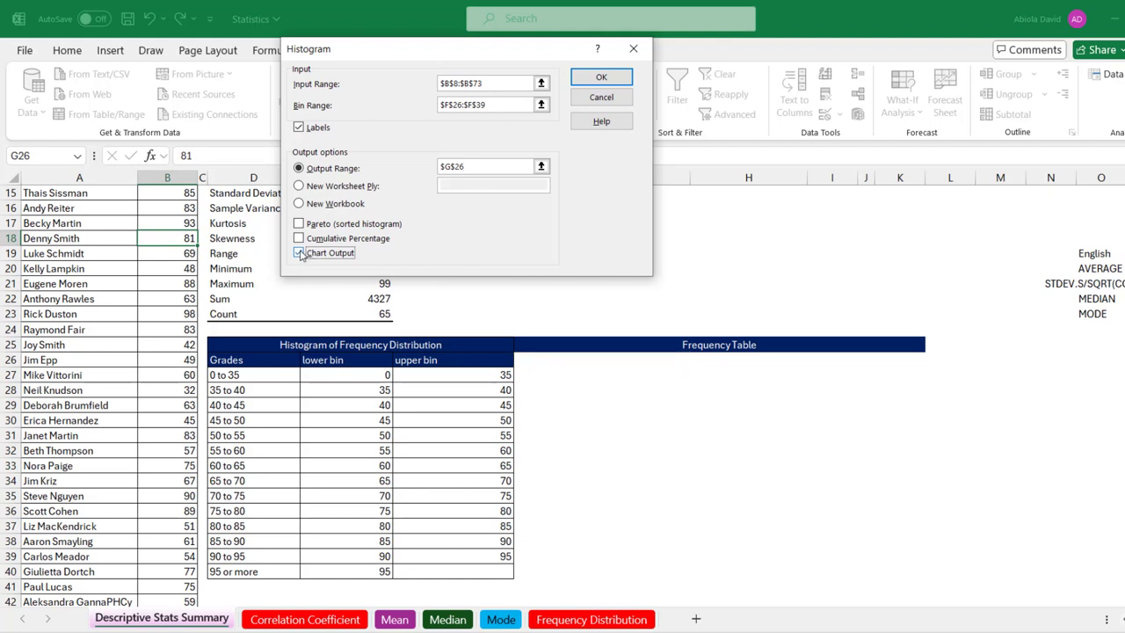
click(603, 78)
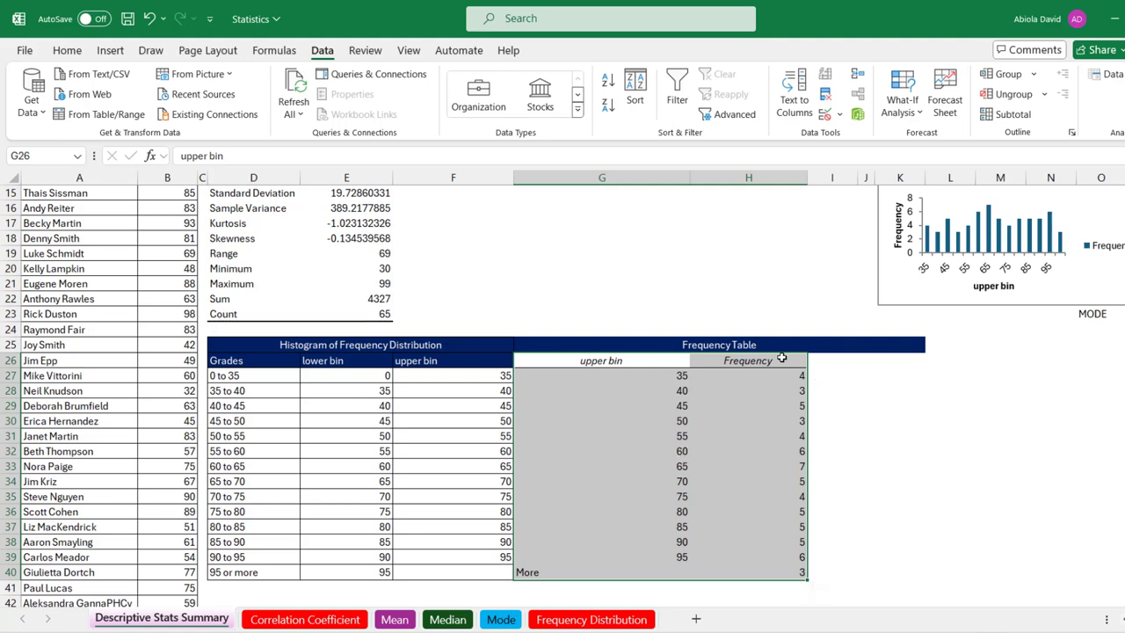
- Enlarge the histogram chart above the frequency table and apply the grey-gradient chart style with data labels inside the columns
drag(782, 360, 778, 574)
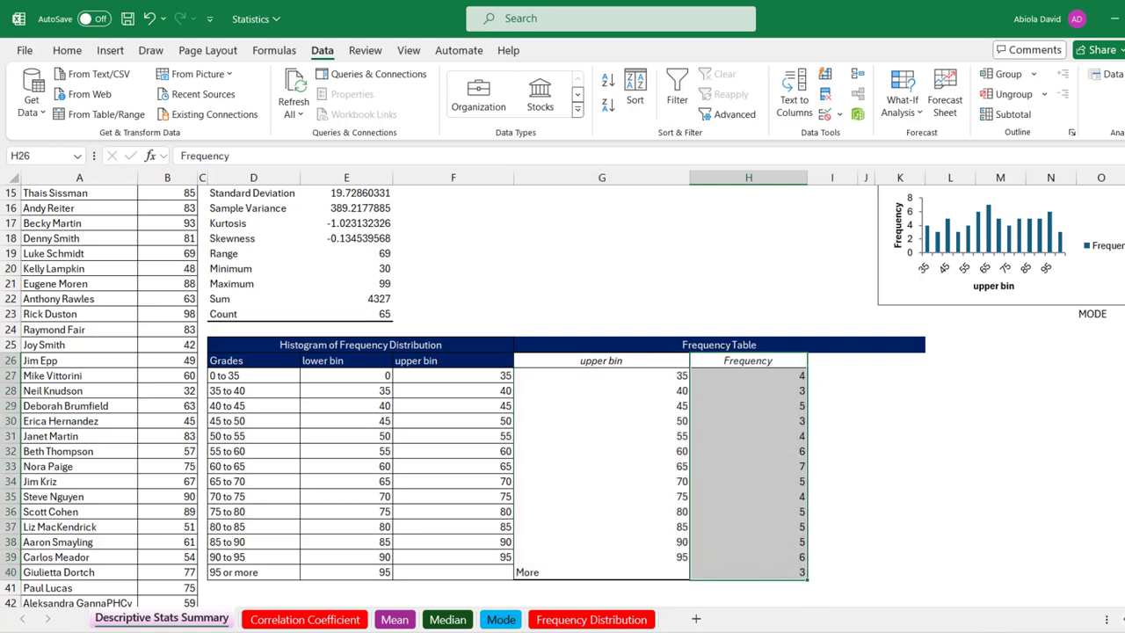
scroll(973, 391, up, 4)
click(937, 354)
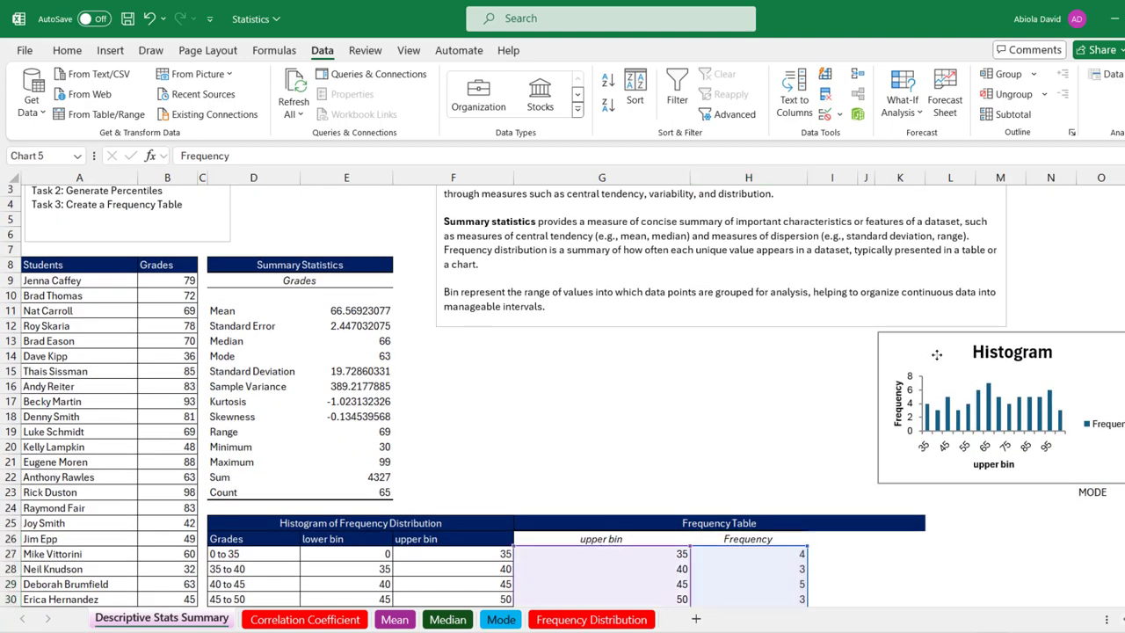
drag(937, 354, 607, 241)
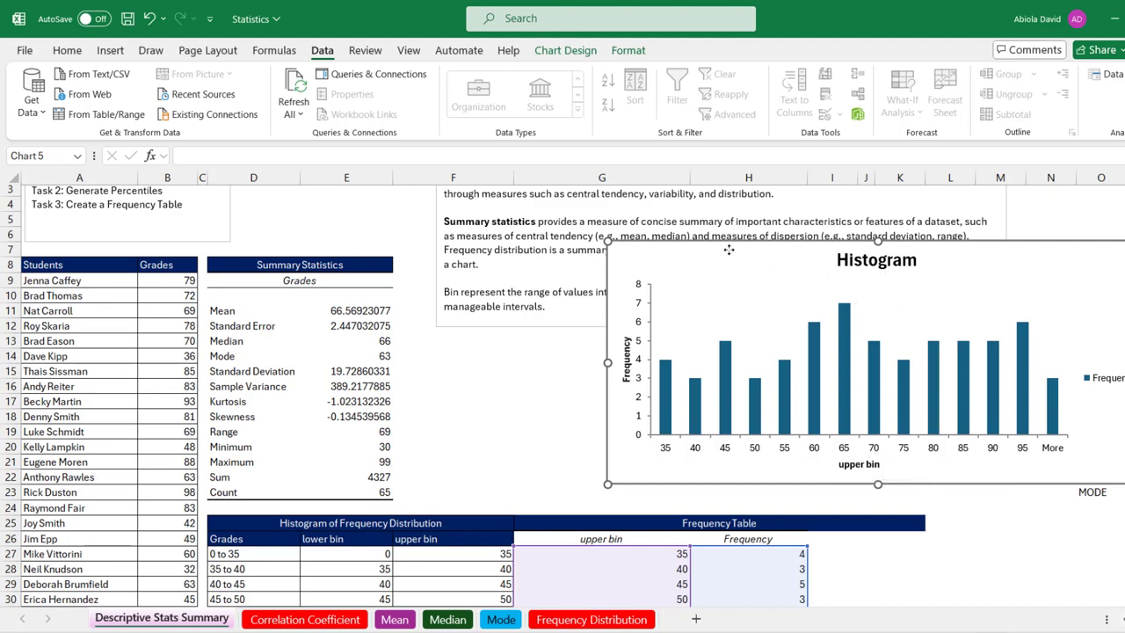
click(573, 59)
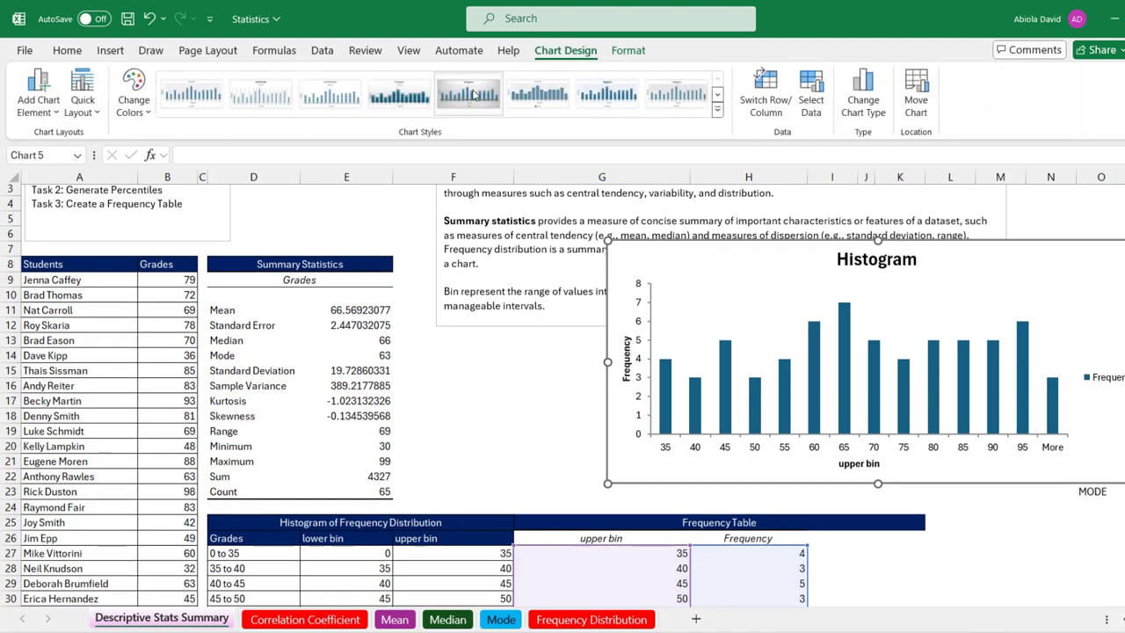
click(472, 94)
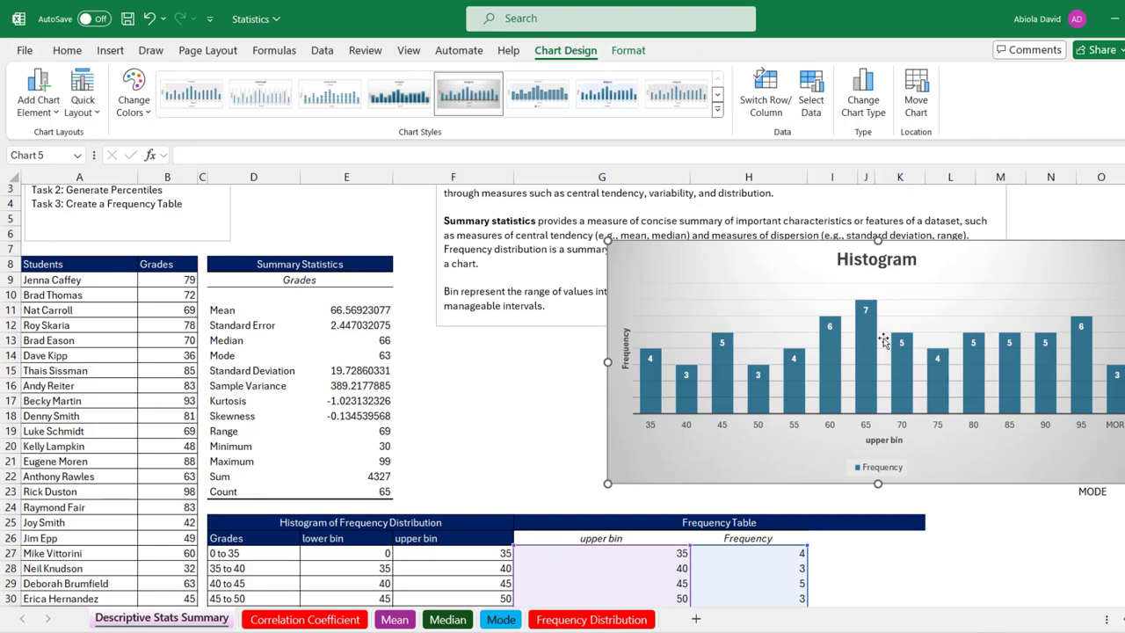
mouse_move(948, 362)
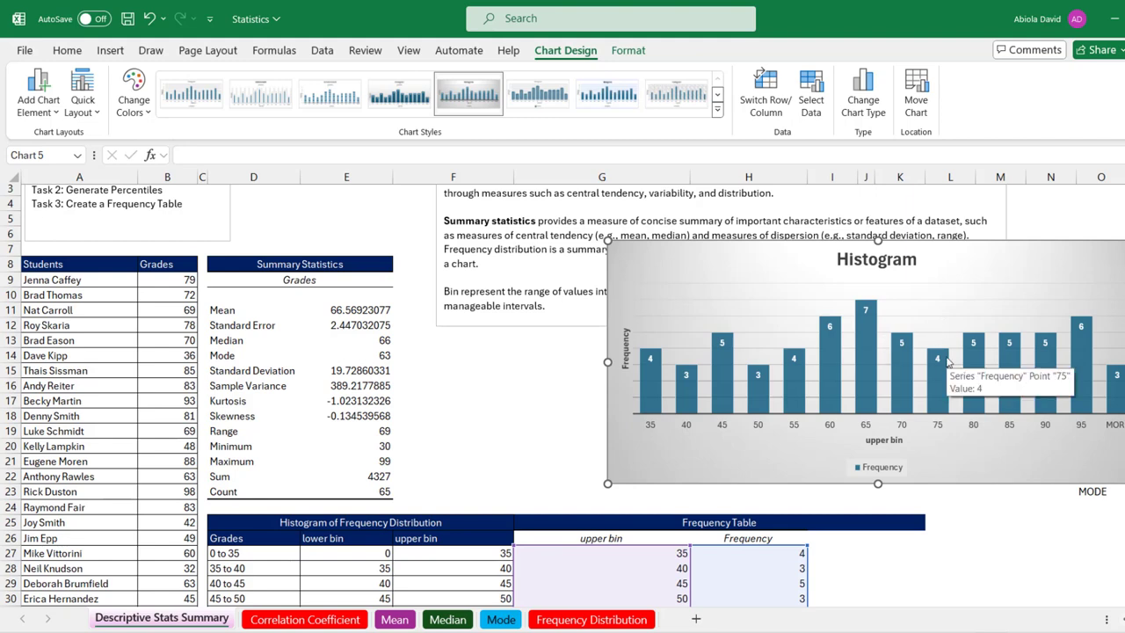
- Link the chart title to the Histogram of Frequency Distribution heading with ='Descriptive Stats Summary'!$D$25:$F$25
click(882, 264)
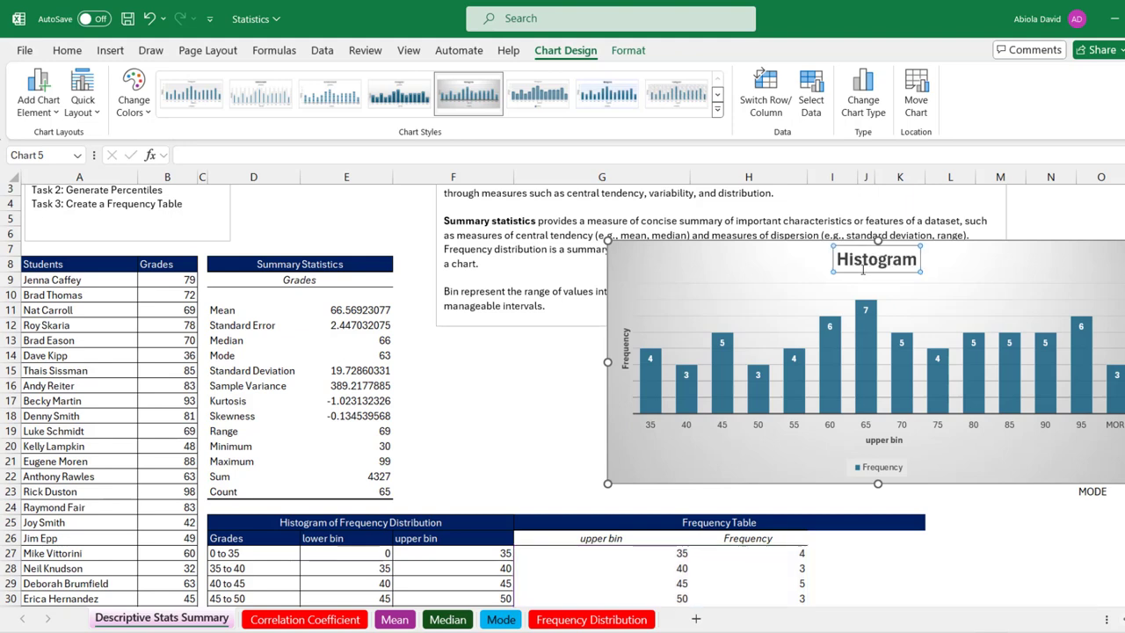
click(297, 154)
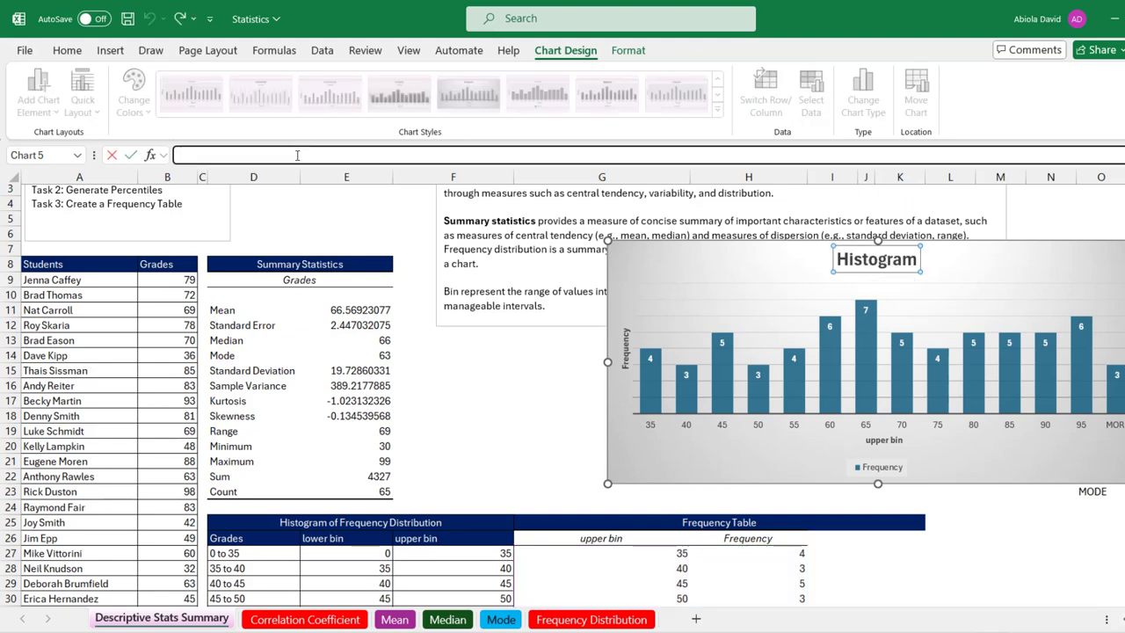
text(=)
click(338, 522)
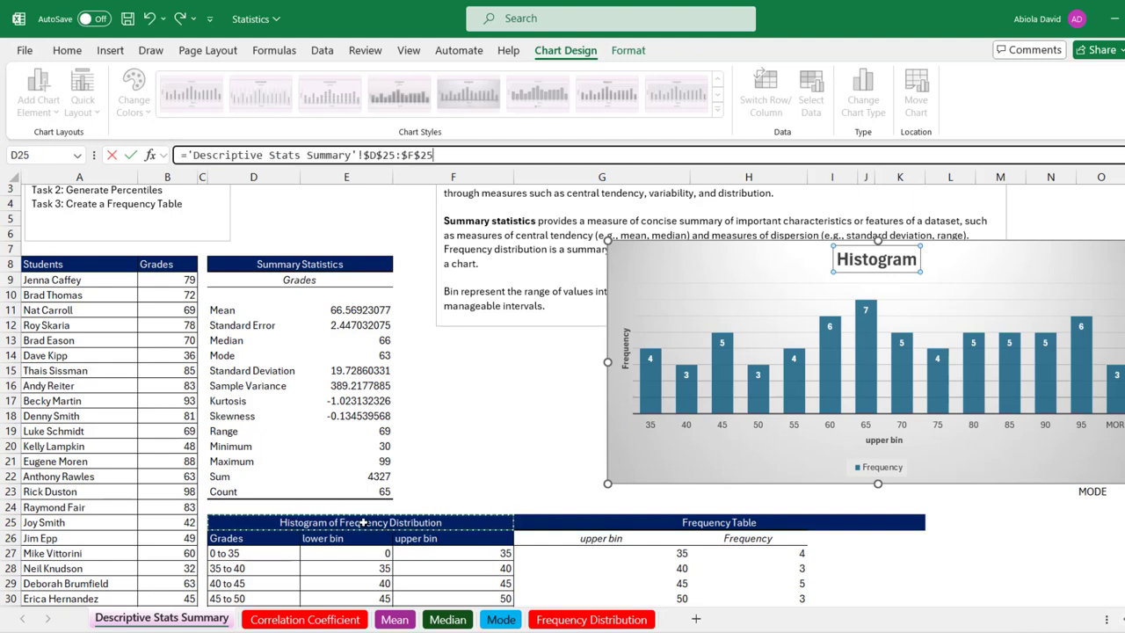
key(Return)
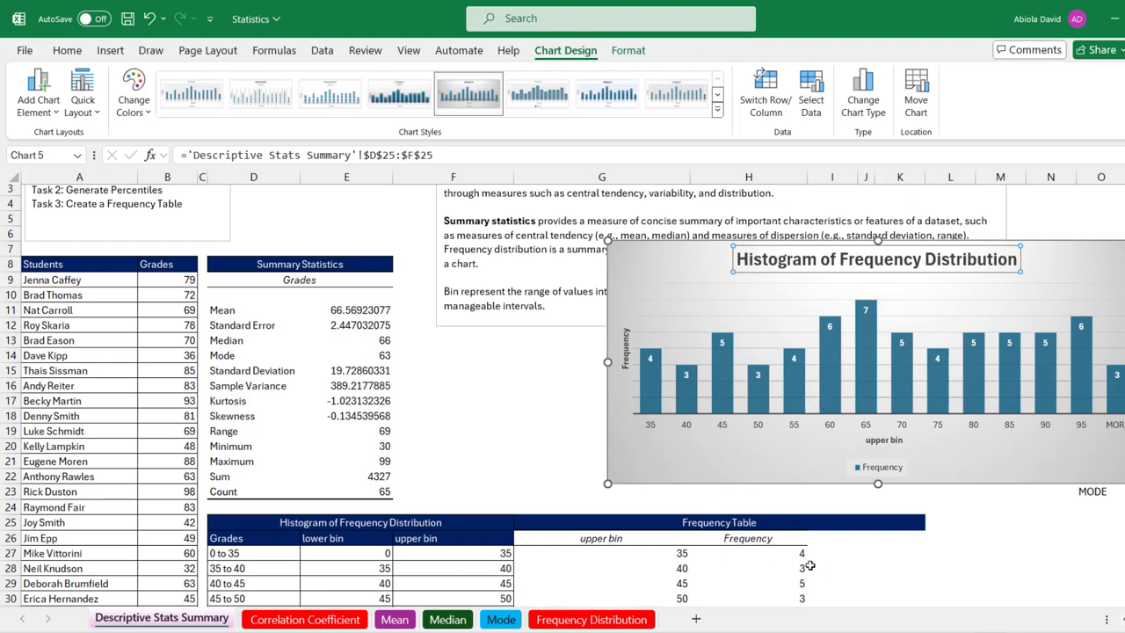
- Open the Correlation Coefficient sheet and review its Month, Social Media Advertizing and Revenue columns
click(299, 620)
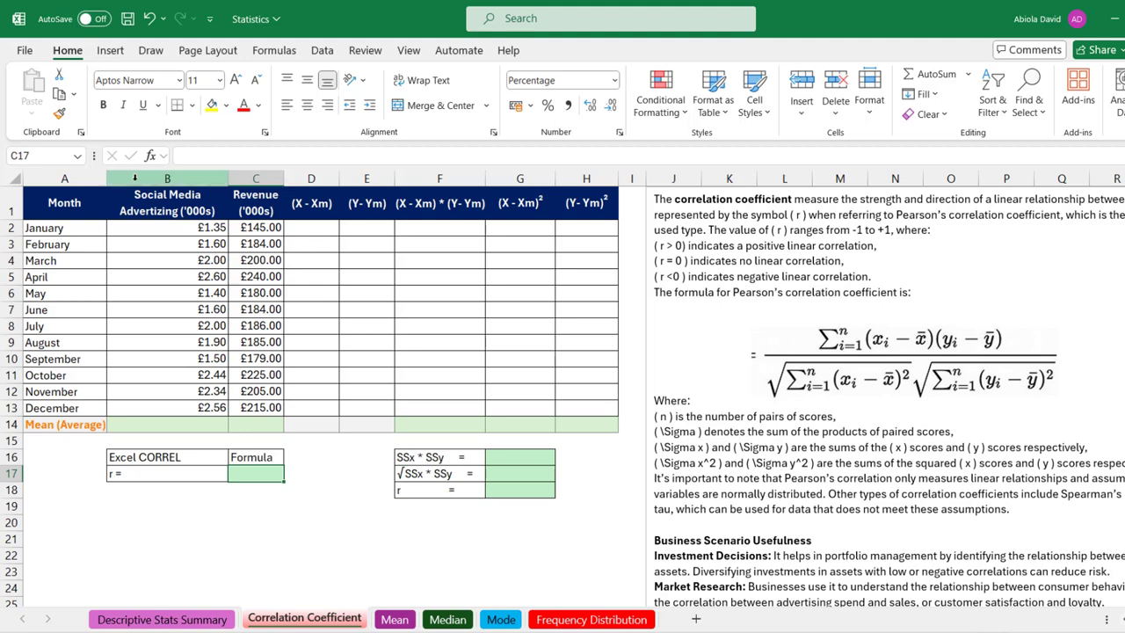
drag(62, 214, 74, 407)
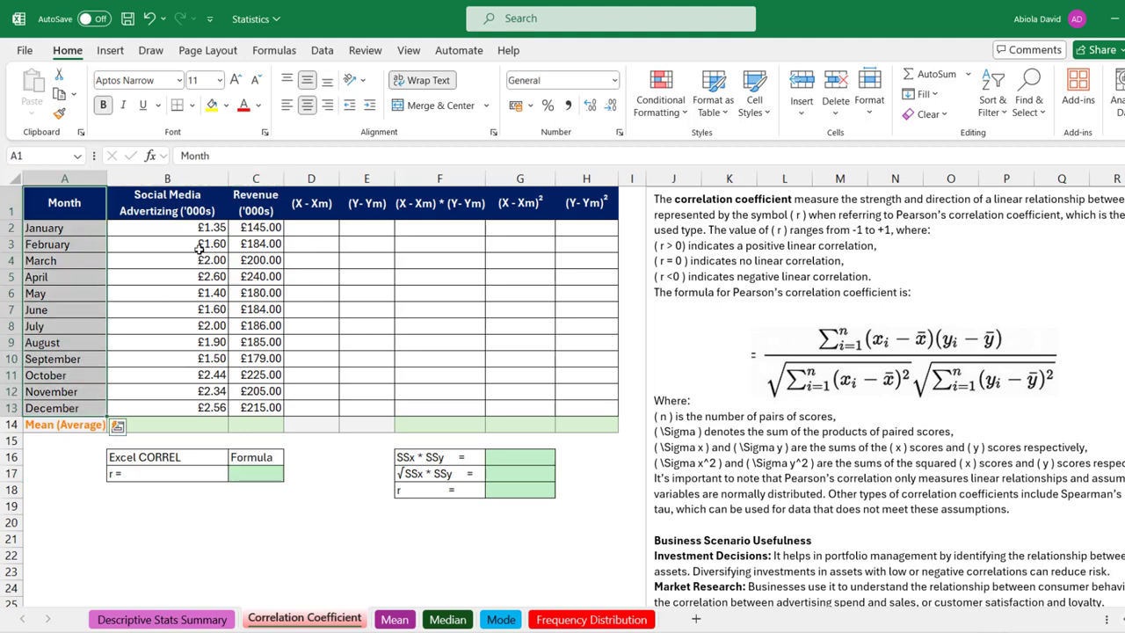
drag(176, 193, 238, 409)
drag(271, 194, 266, 413)
click(372, 340)
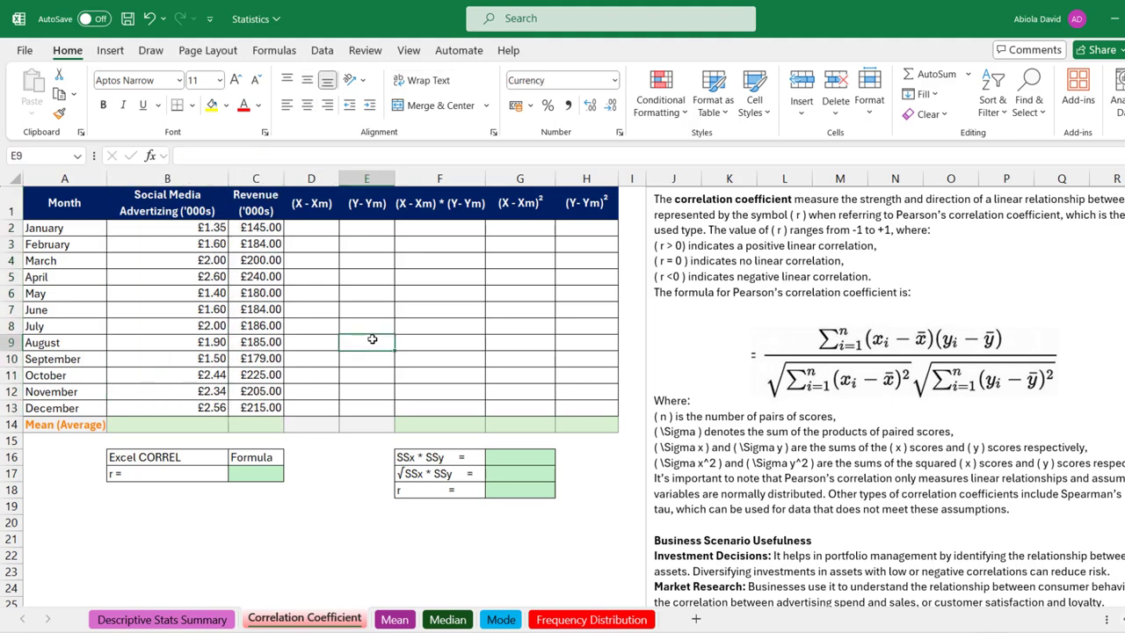
click(173, 227)
click(268, 260)
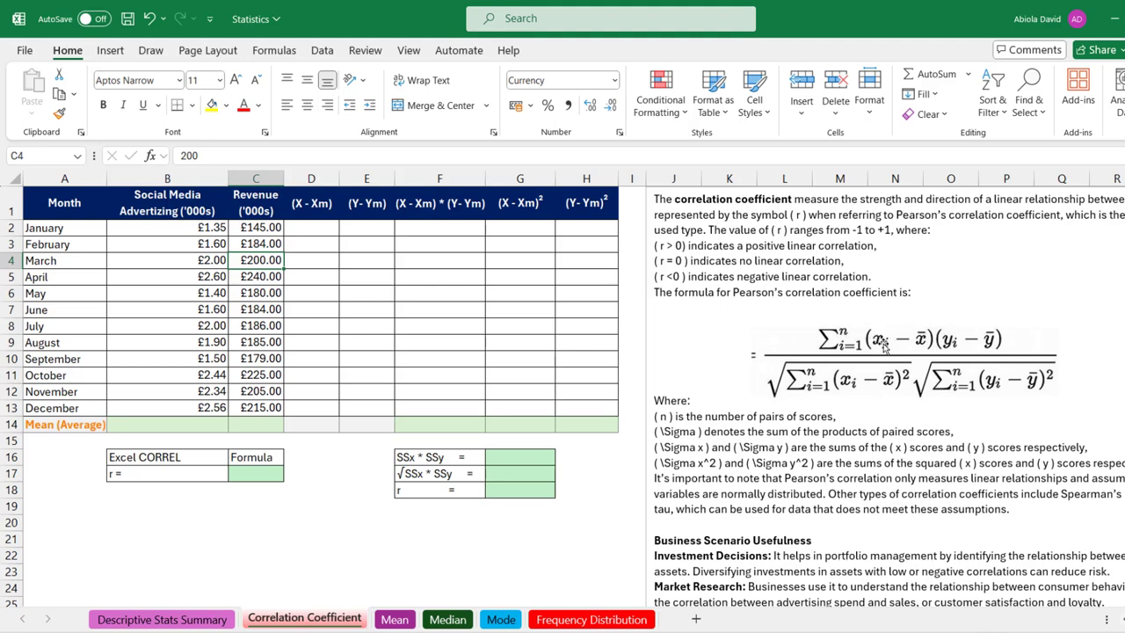
- Examine the advertising and revenue values and their mean cells against the x and y terms of Pearson's correlation formula
click(187, 227)
click(191, 240)
click(193, 265)
click(195, 308)
click(193, 358)
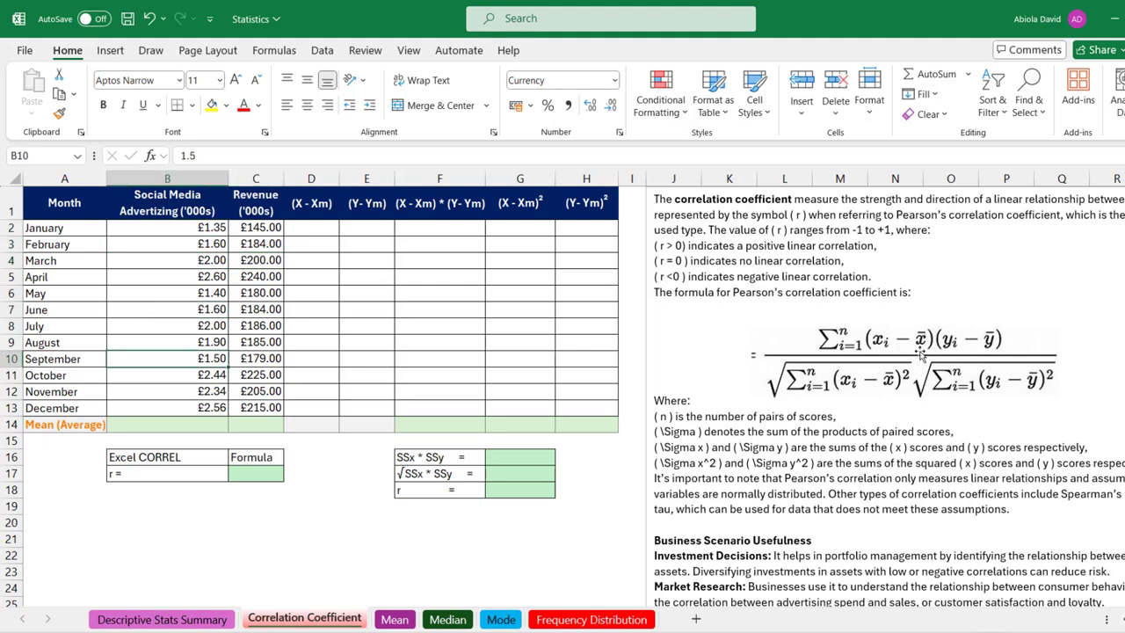
click(224, 420)
drag(193, 226, 197, 402)
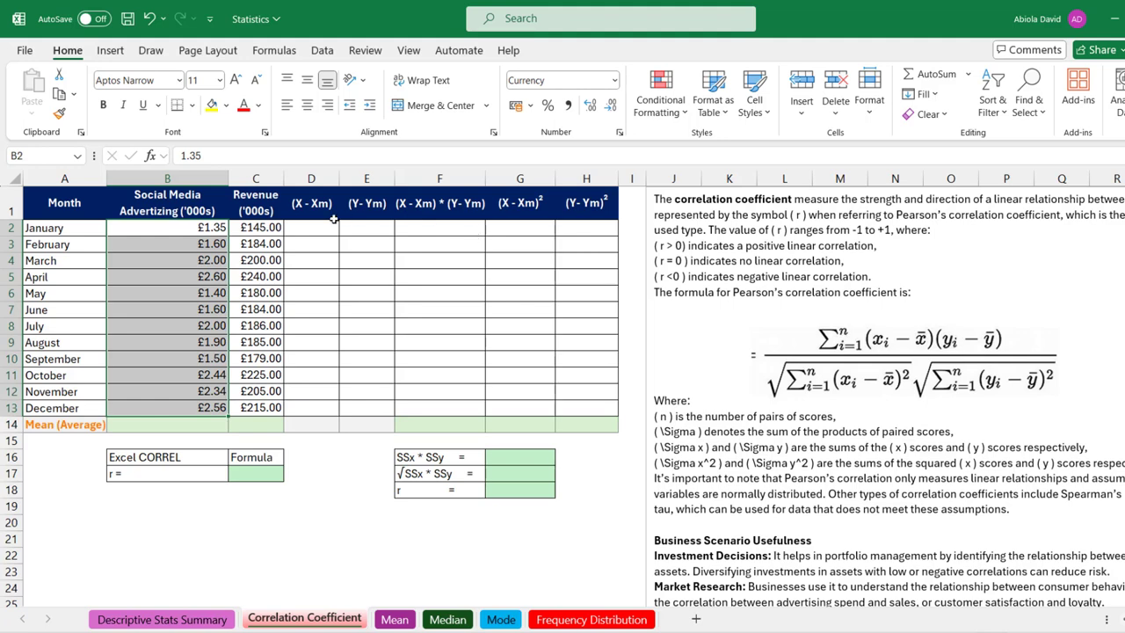
click(276, 223)
click(274, 242)
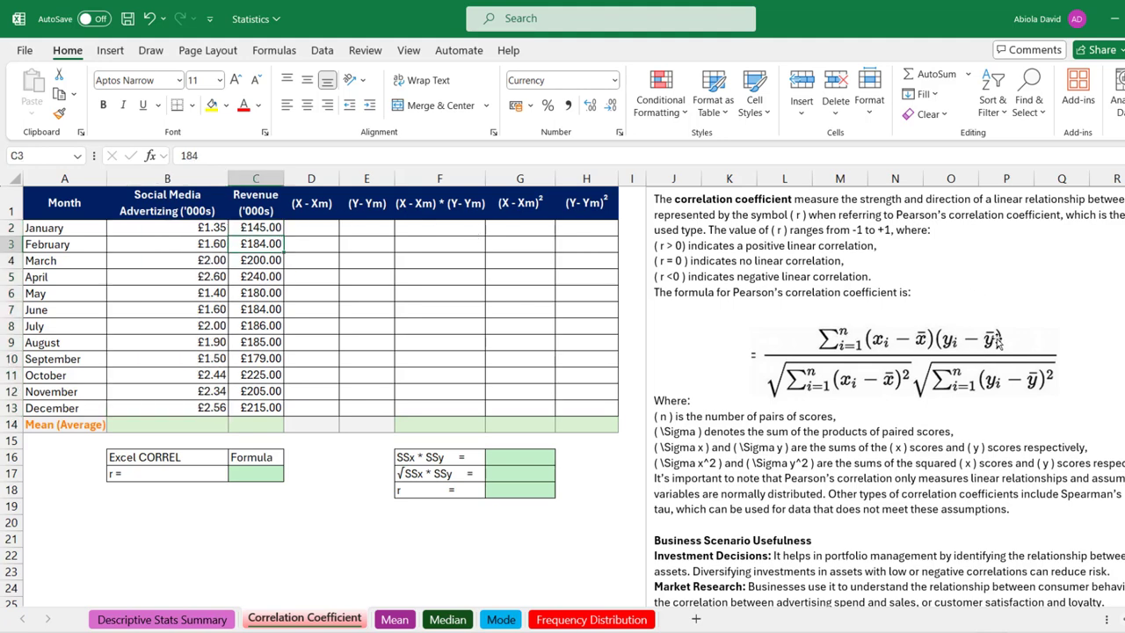
click(264, 425)
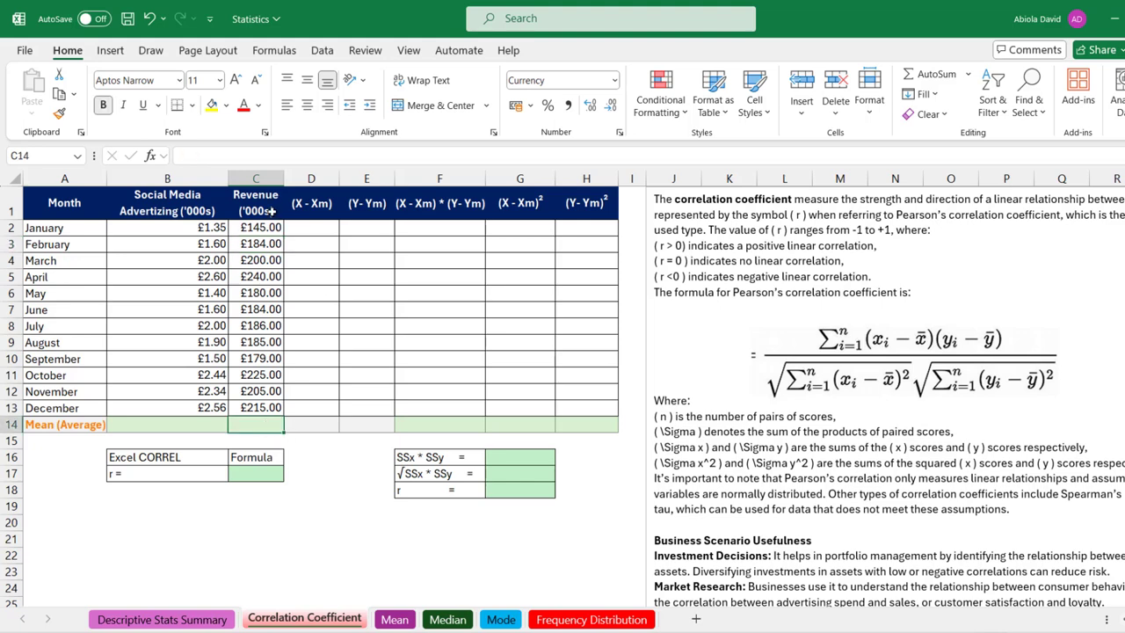
drag(268, 228, 263, 374)
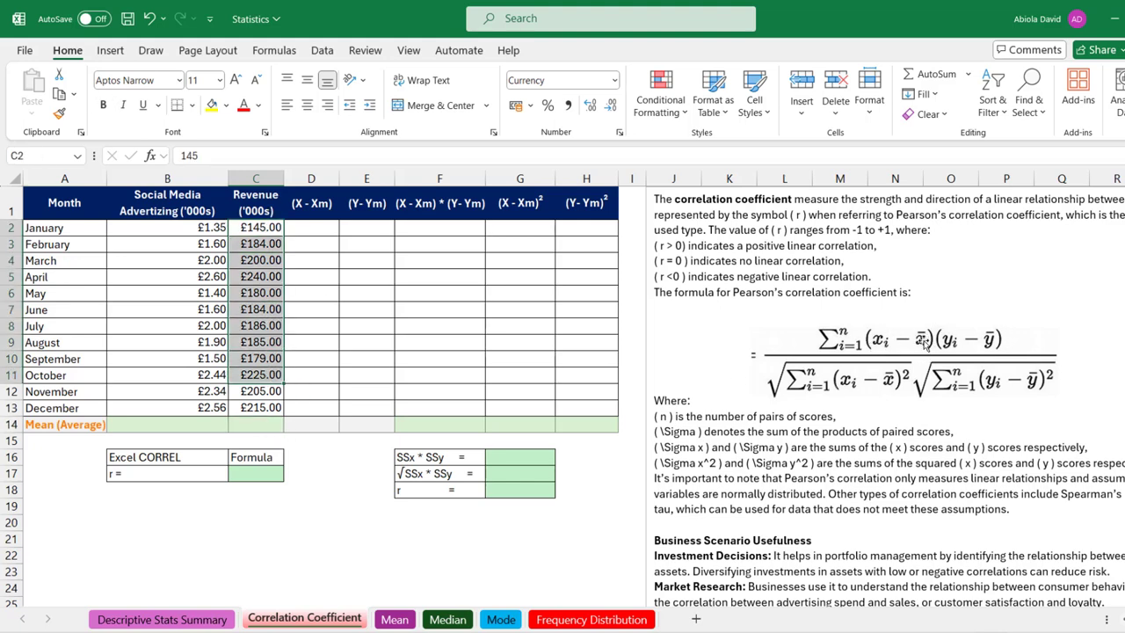
- Calculate the mean of the Social Media Advertizing column in cell B14 with =AVERAGE(B2:B13)
click(200, 423)
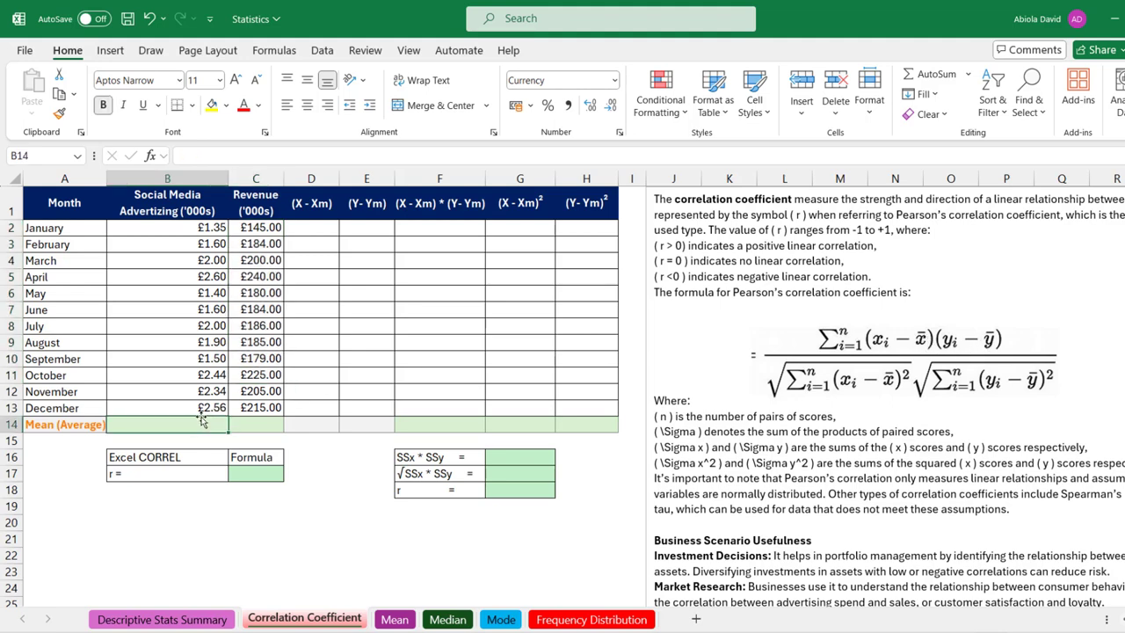
text(=aver)
key(Tab)
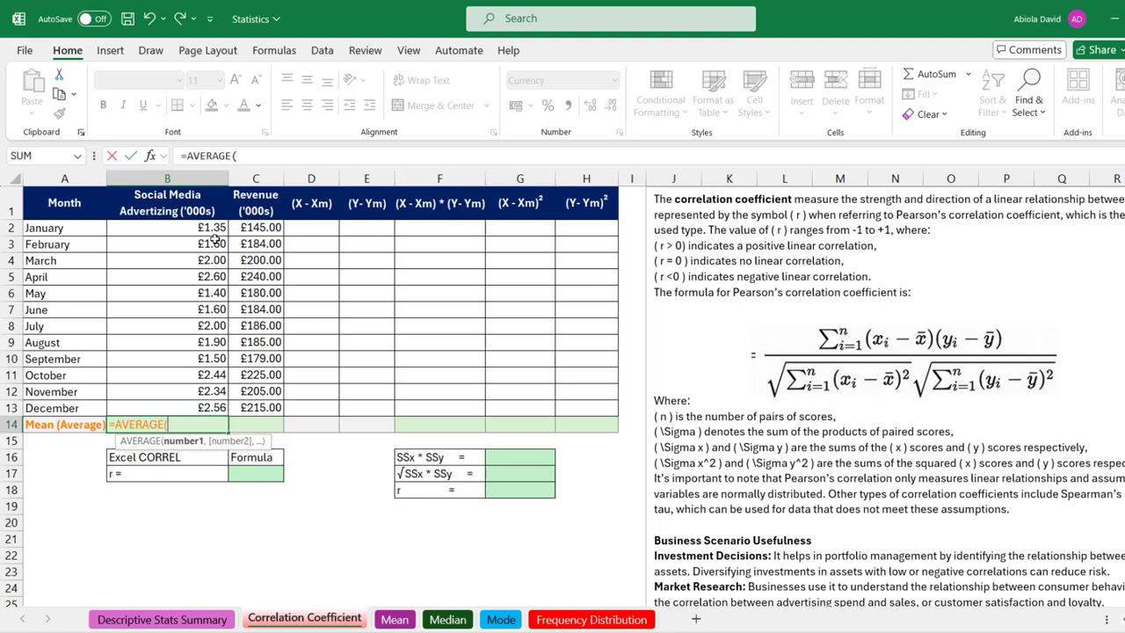
drag(204, 232, 208, 406)
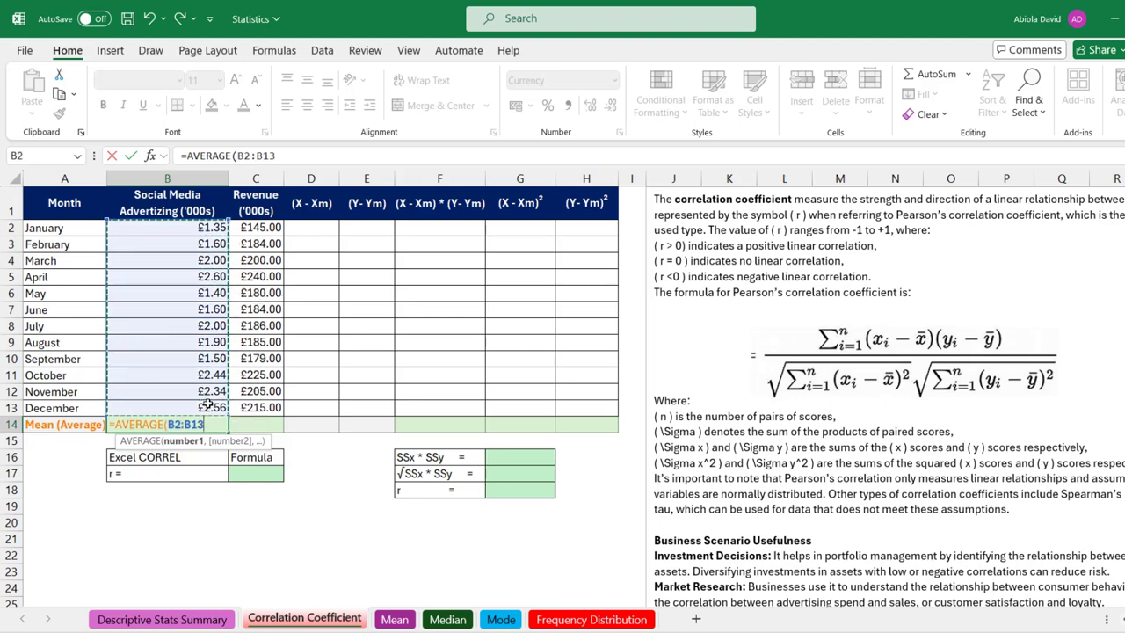
text())
key(ctrl+Return)
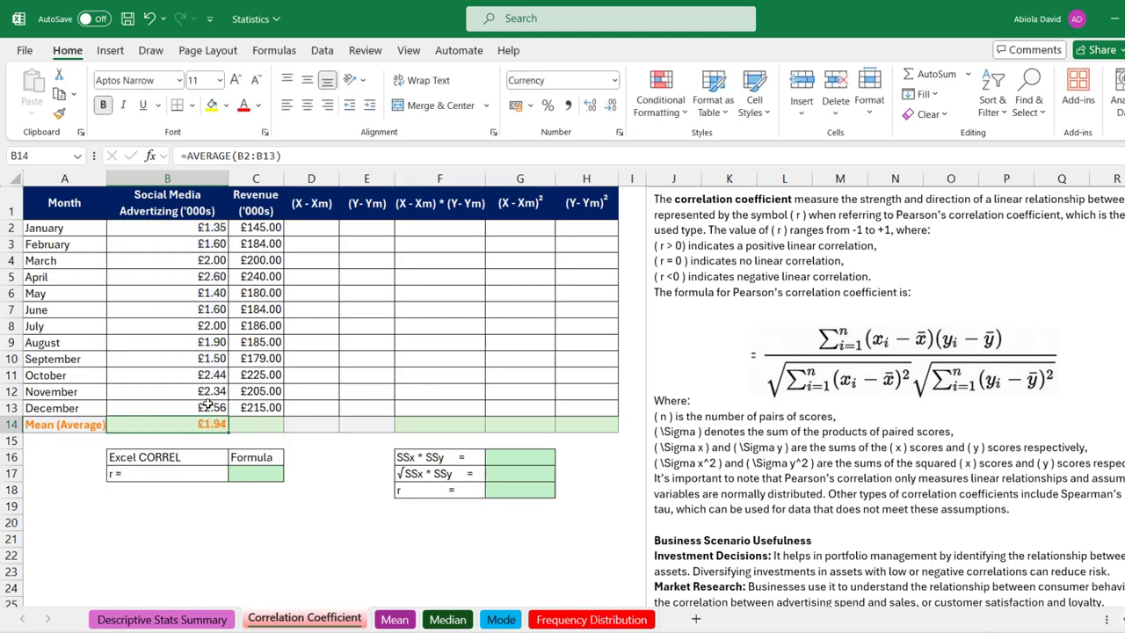
- Copy the advertising mean formula from B14 into C14 to average the Revenue column
click(557, 404)
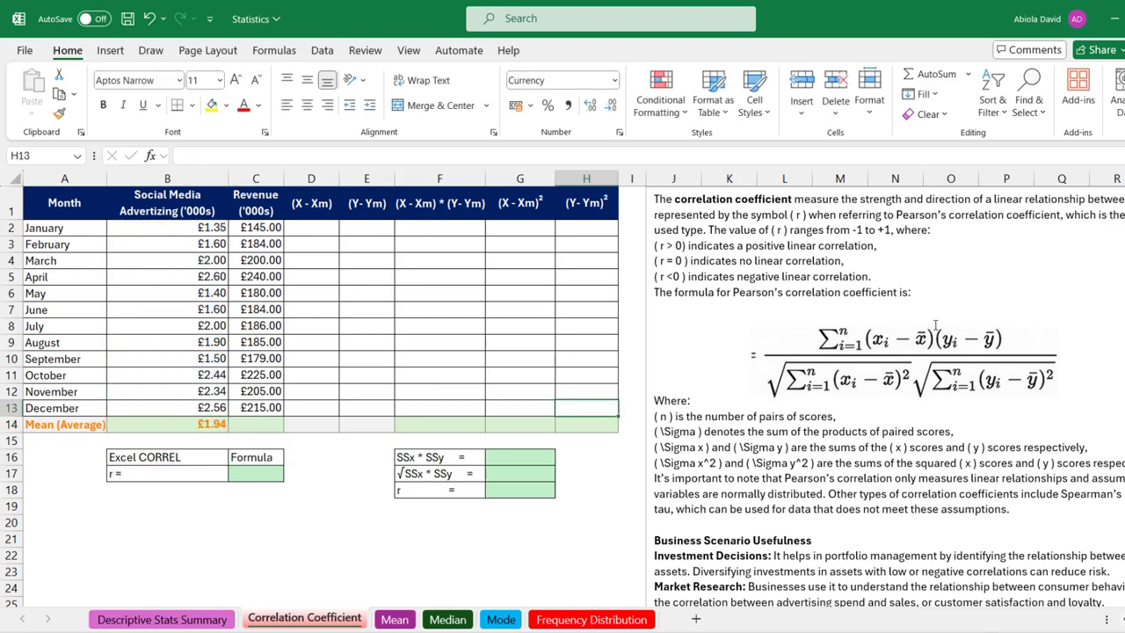
click(216, 426)
drag(229, 432, 274, 425)
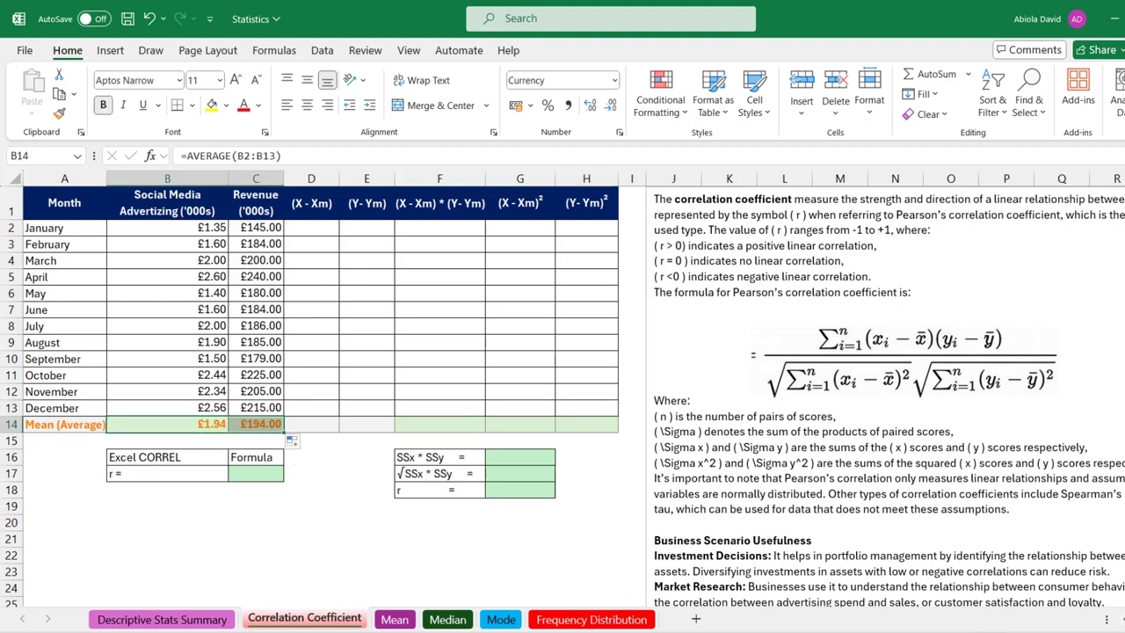
- Calculate the (X - Xm) deviations in D2:D13 with =B2-$B$14 filled down from January to December
click(307, 227)
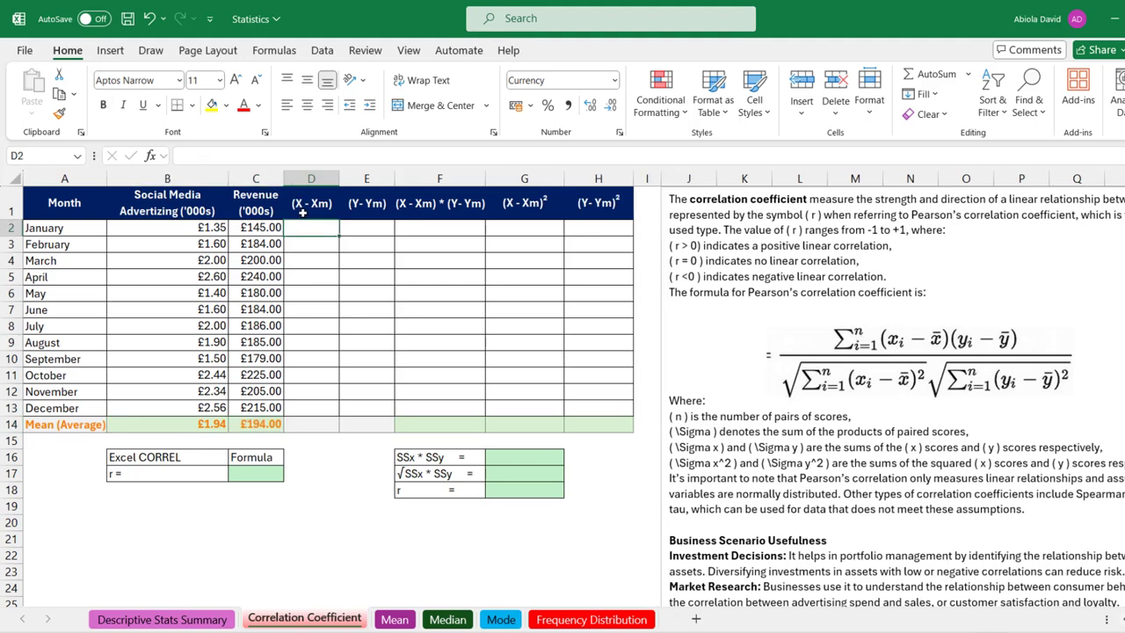
text(=)
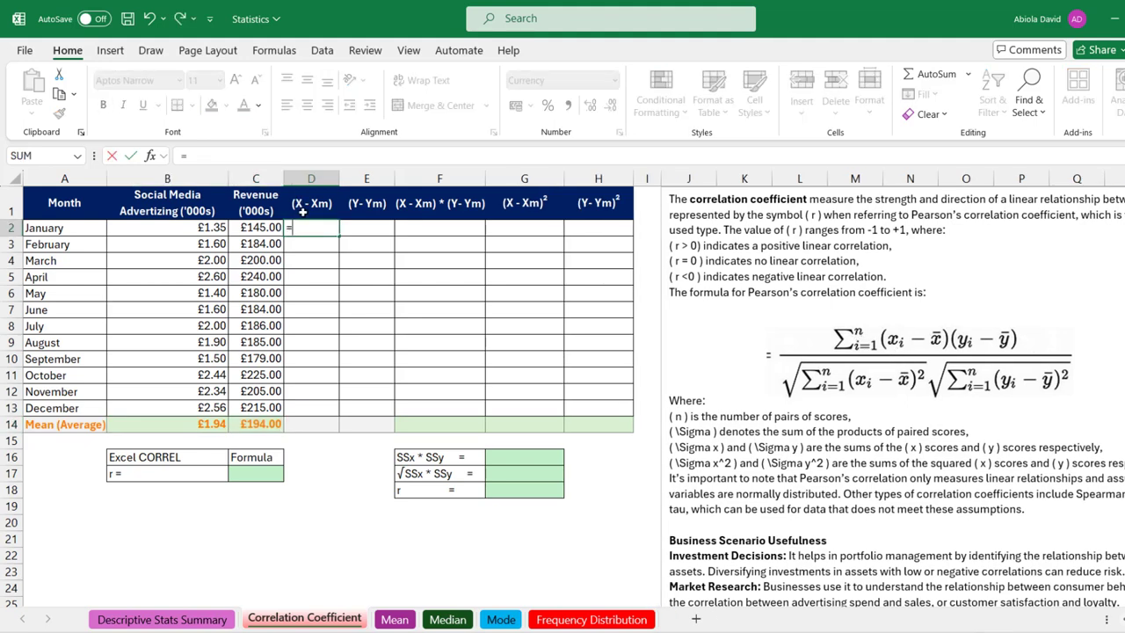
click(213, 226)
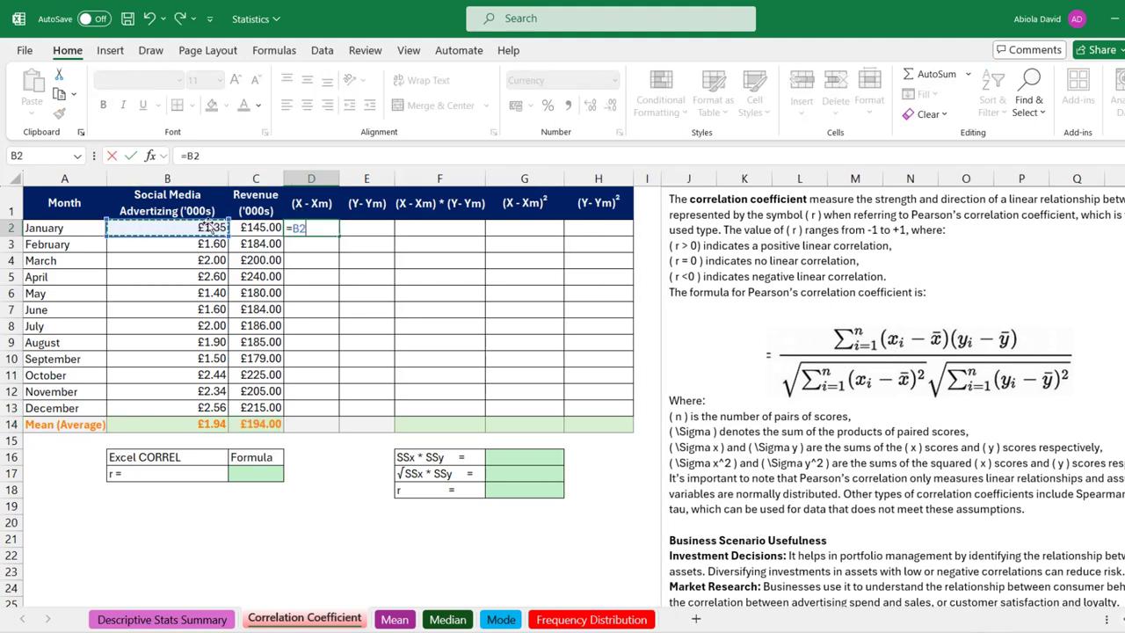
text(-)
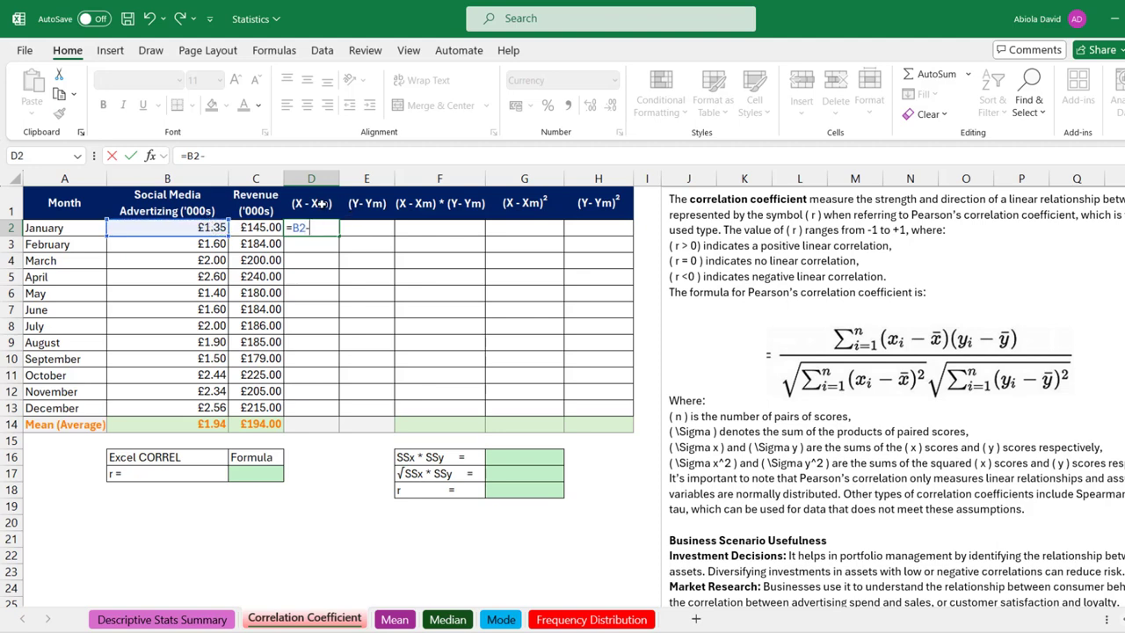
click(213, 422)
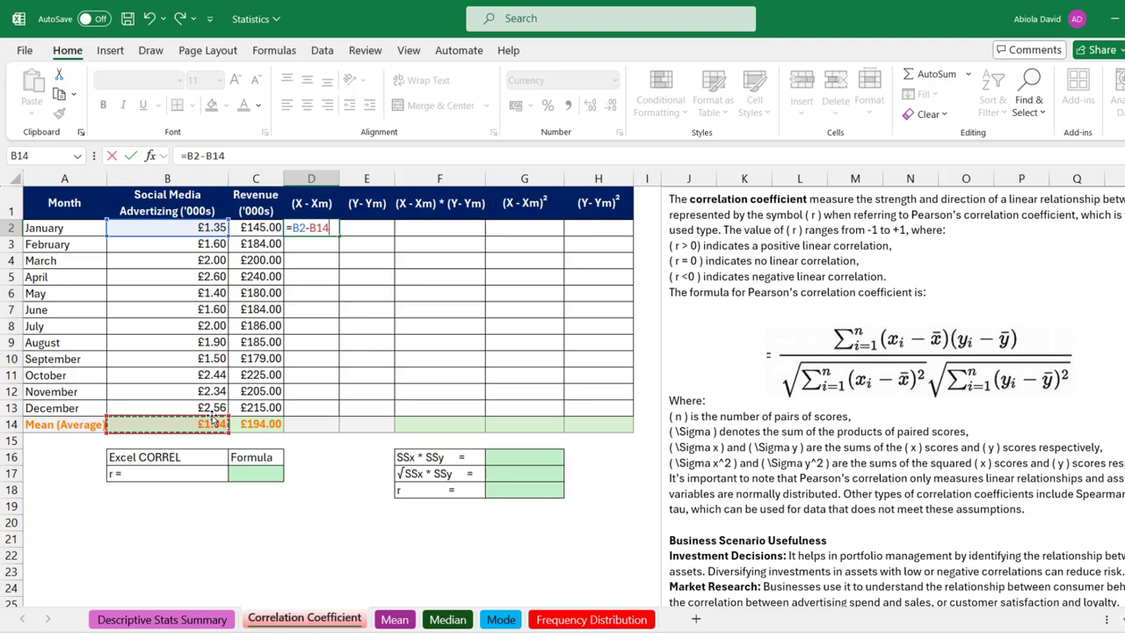
key(F4)
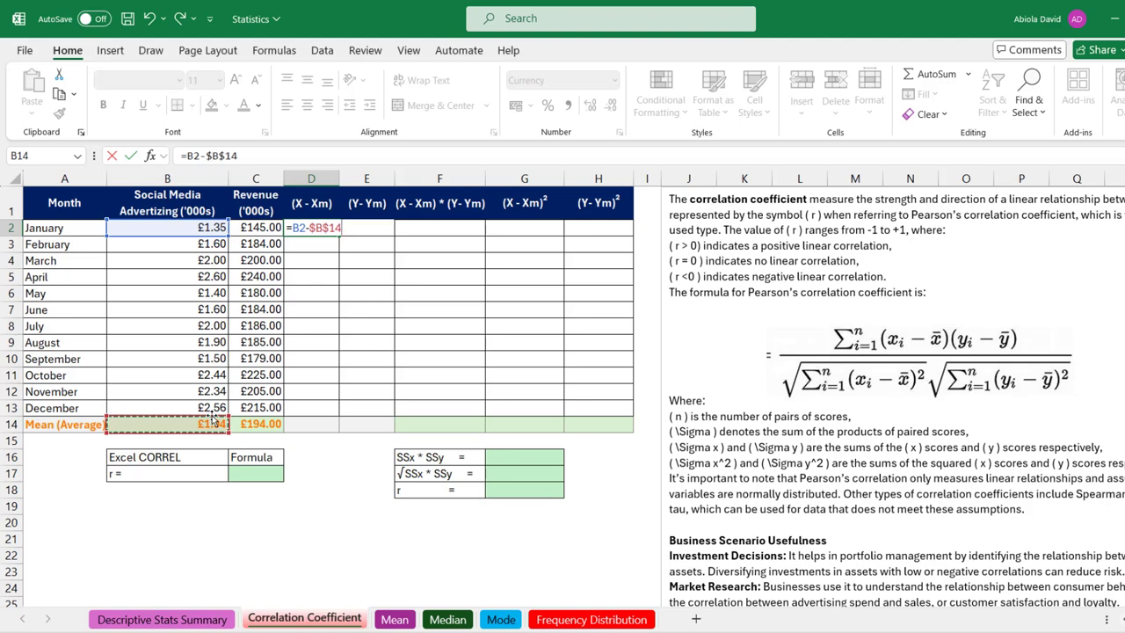
key(ctrl+Return)
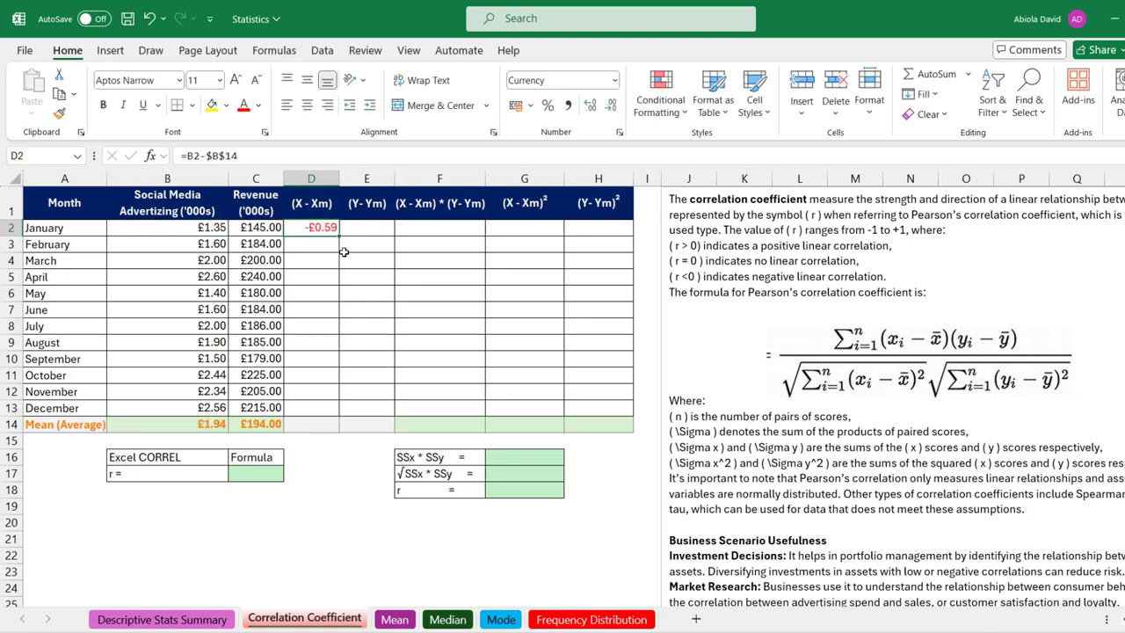
double_click(338, 235)
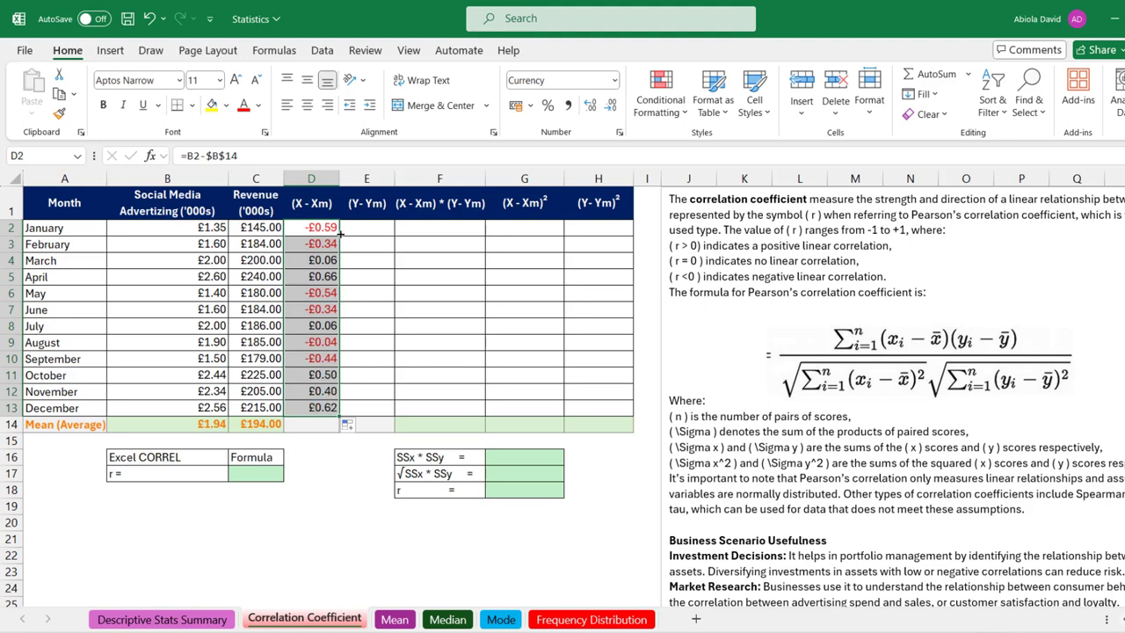
- Calculate the (Y - Ym) deviations in E2:E13 with =C2-$C$14 filled down from January to December
click(373, 228)
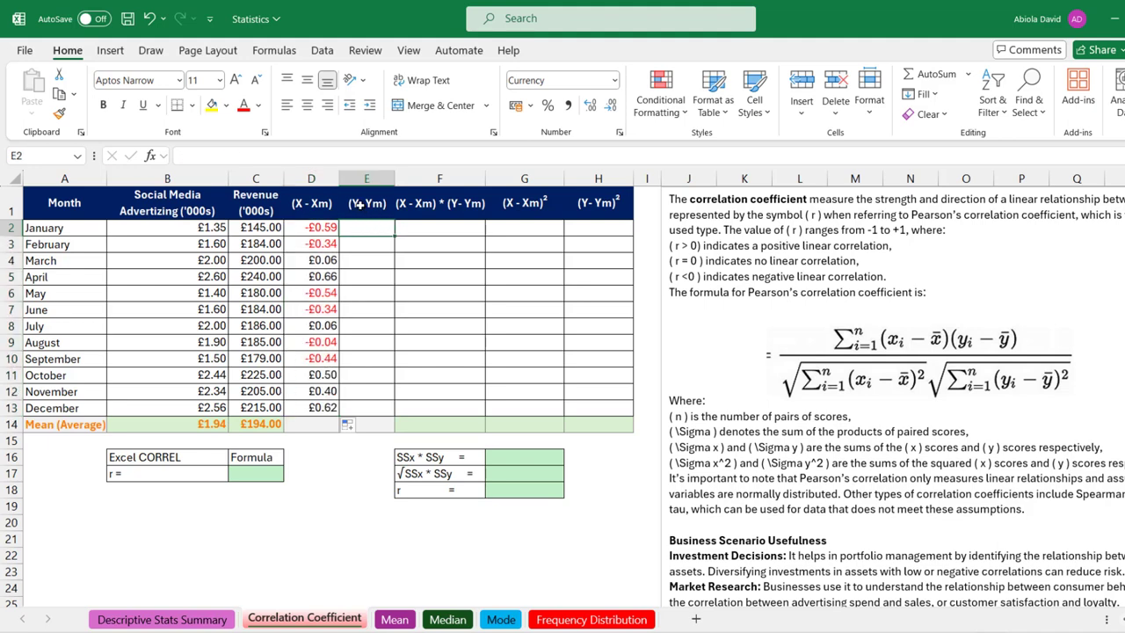
text(=)
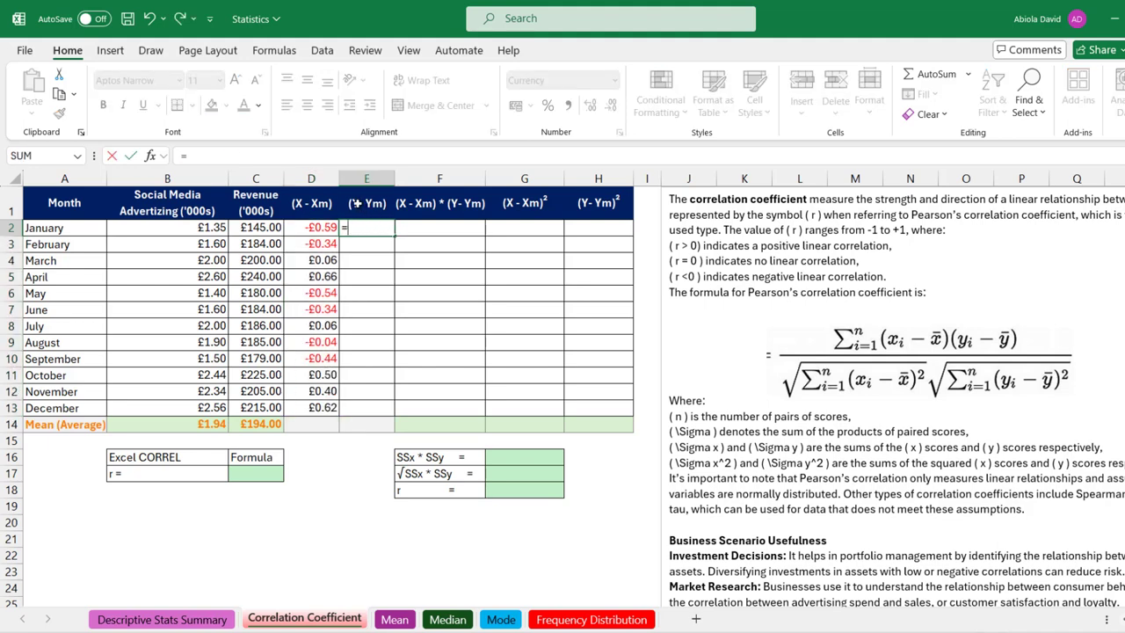
click(266, 228)
text(-)
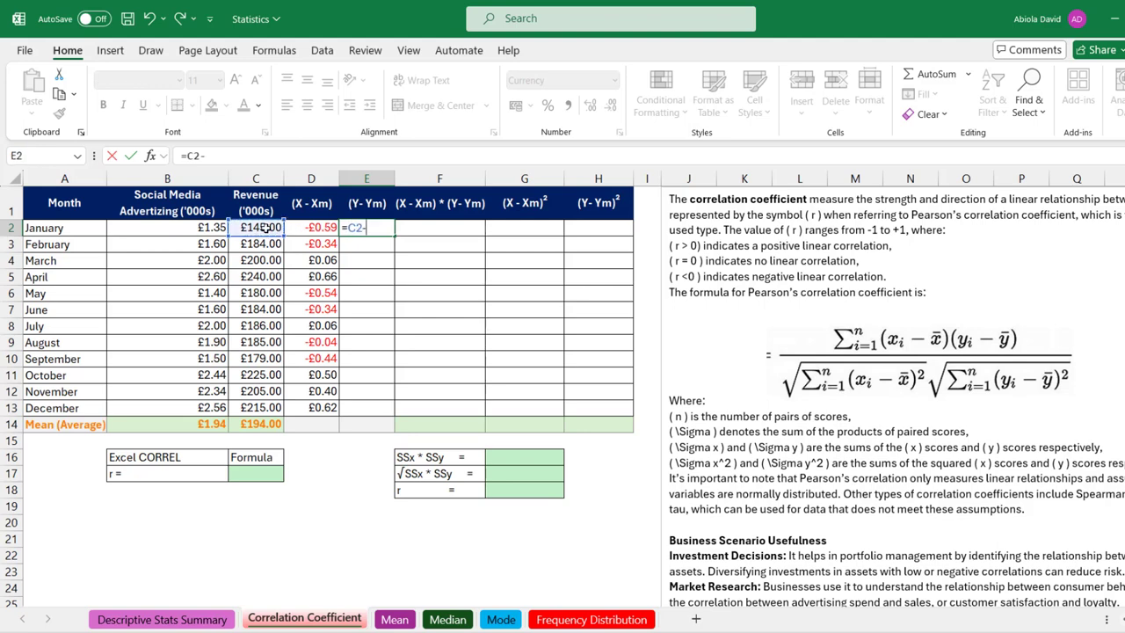
click(265, 423)
key(F4)
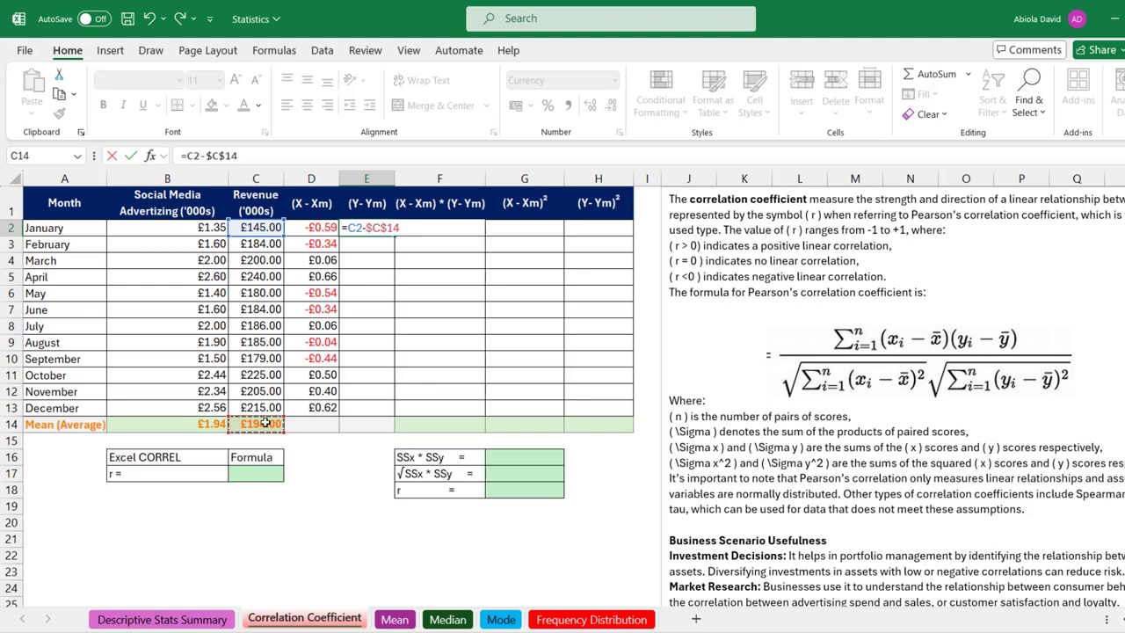
key(ctrl+Return)
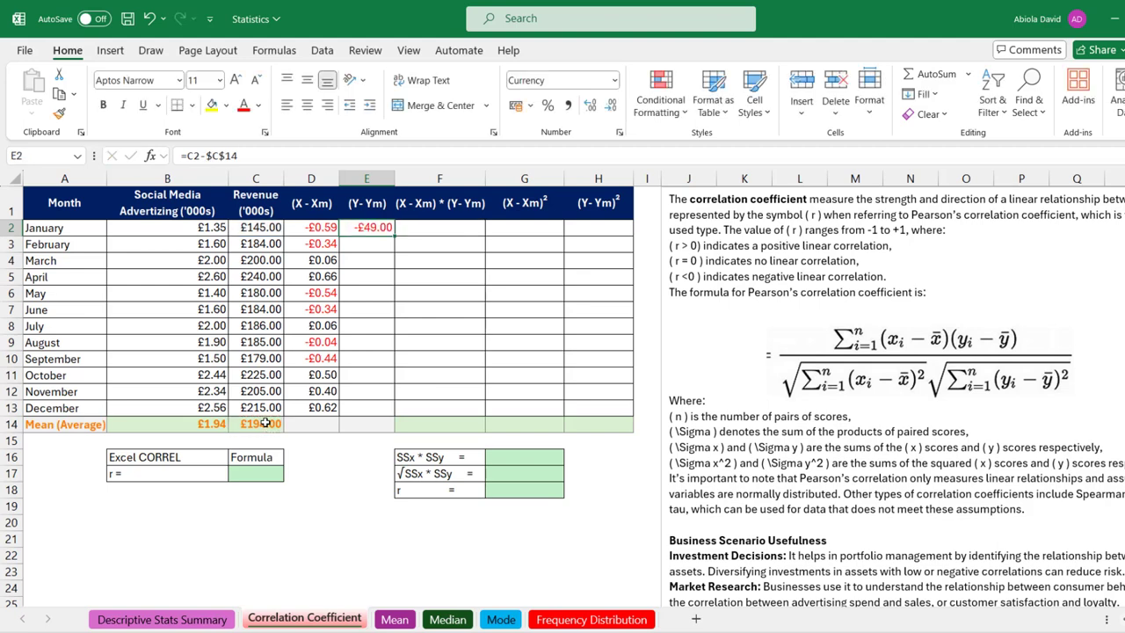
double_click(395, 237)
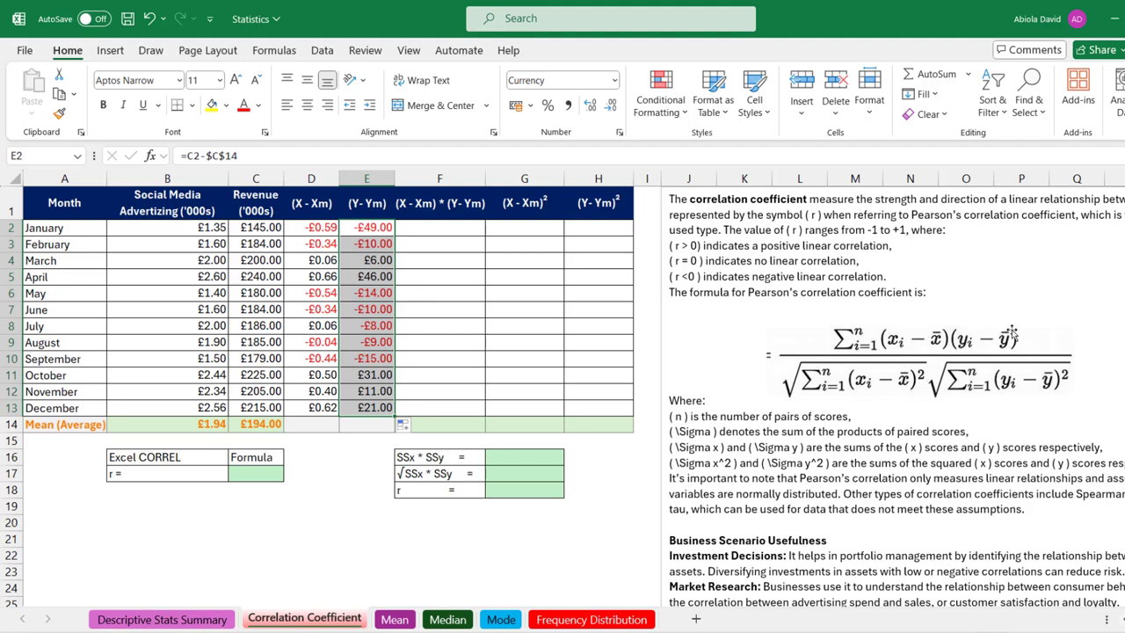
- Fill the (X - Xm) * (Y - Ym) column with =D2*E2 through row 13 and total it in F14 with =SUM(F2:F13)
click(428, 226)
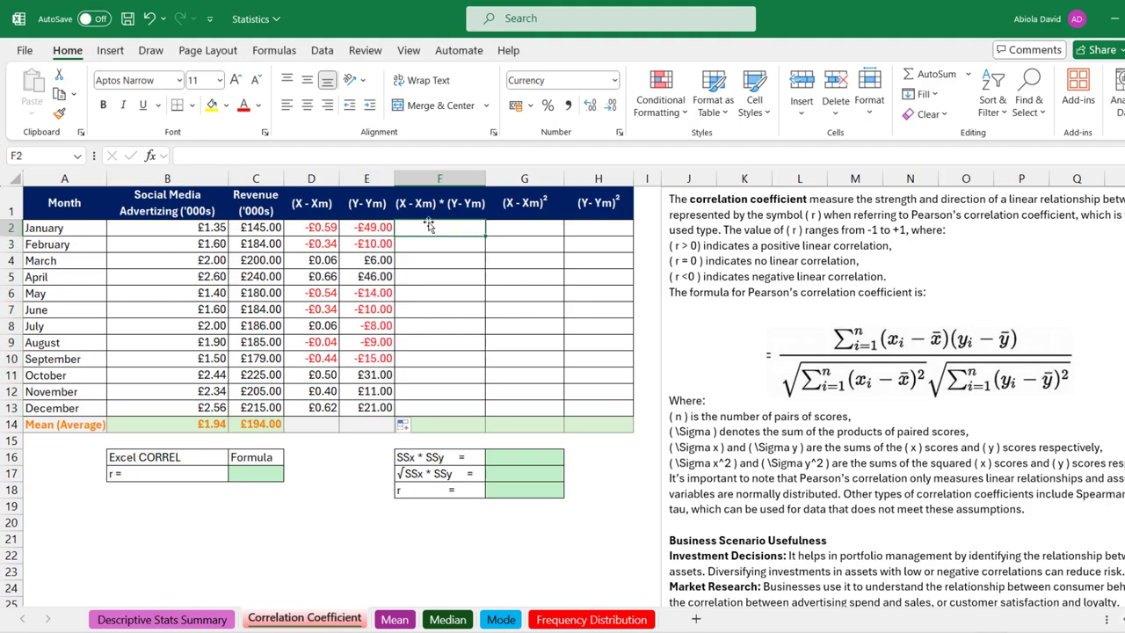
text(=)
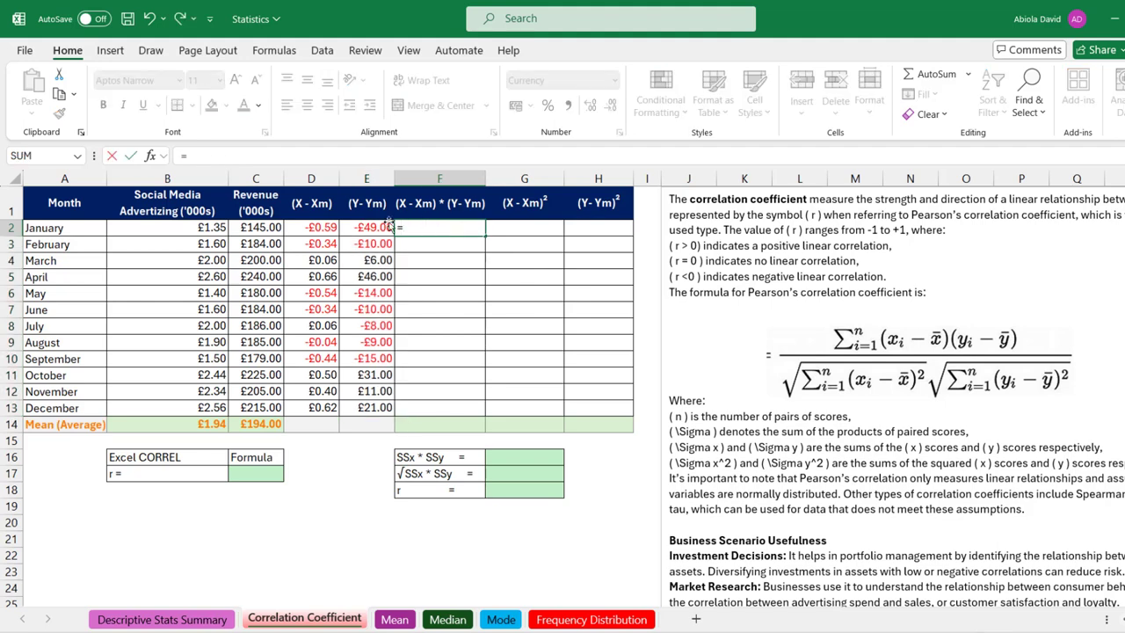
click(318, 227)
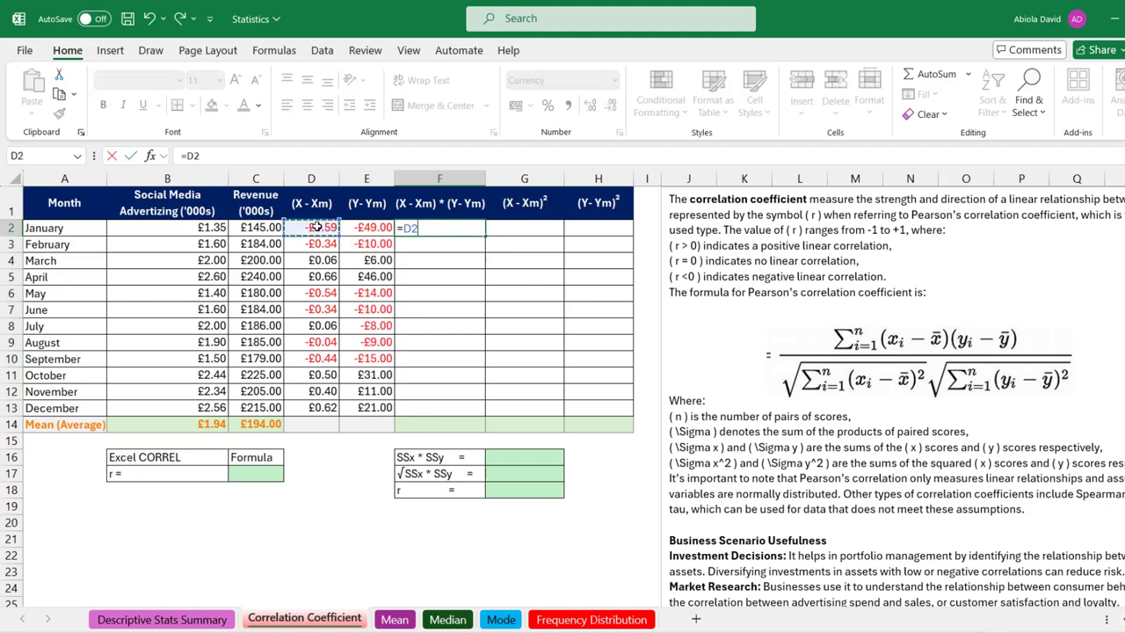
text(*)
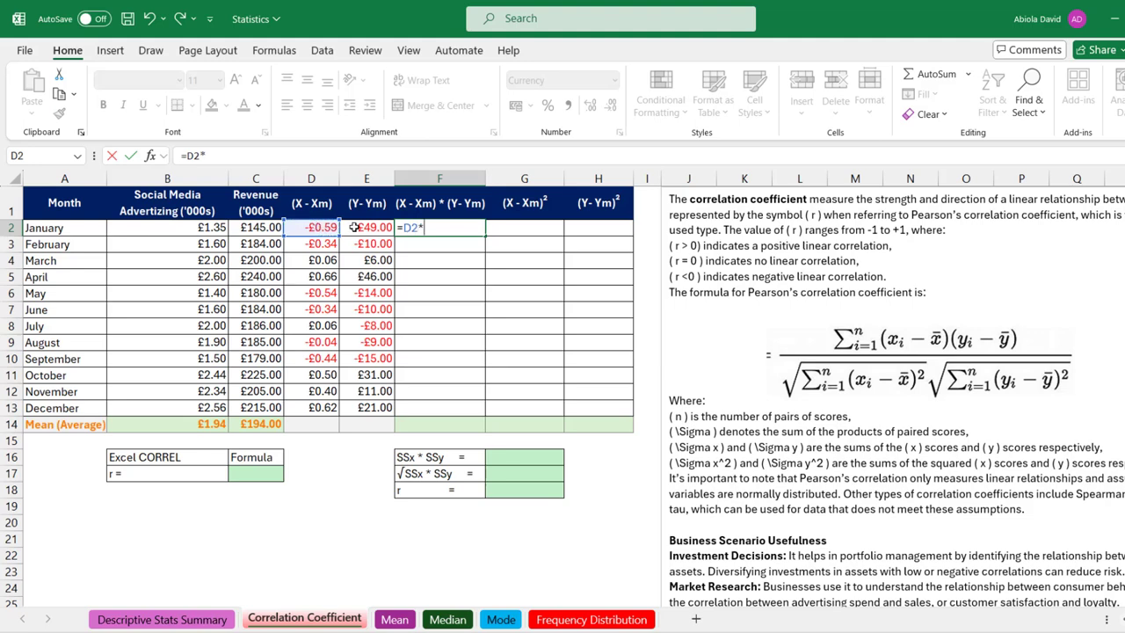
click(362, 226)
key(ctrl+Return)
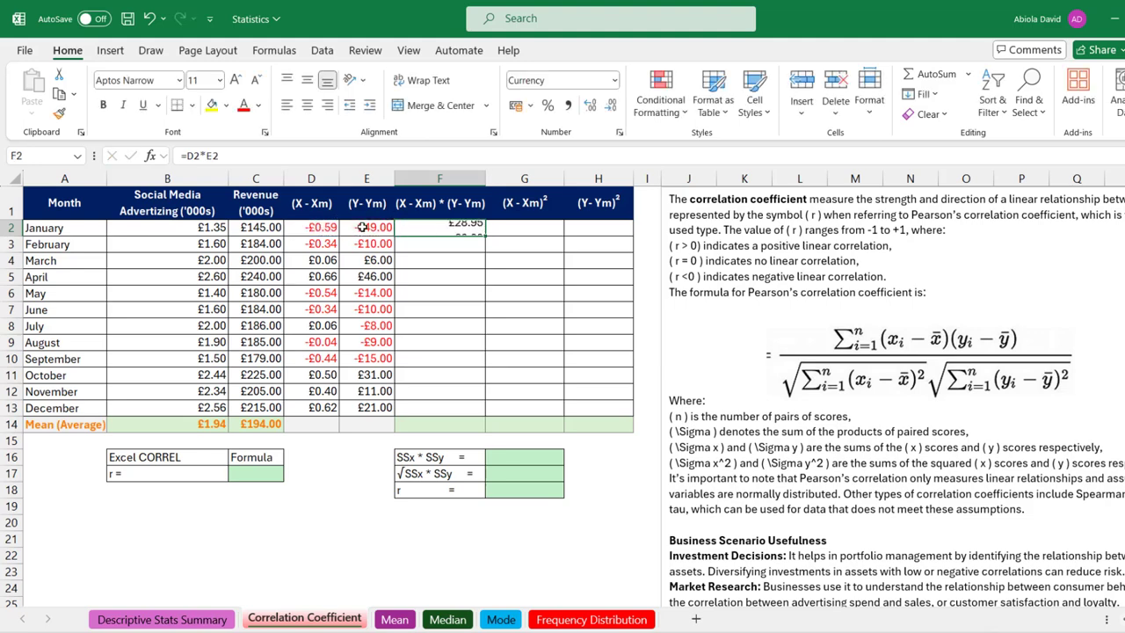
double_click(482, 236)
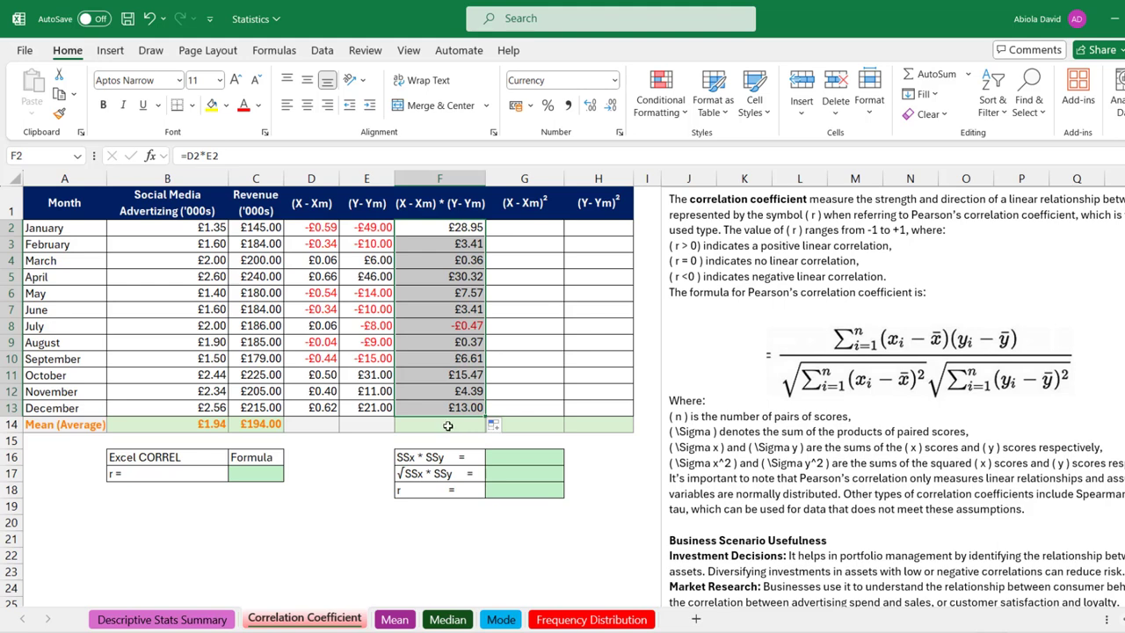
key(alt+equal)
click(463, 427)
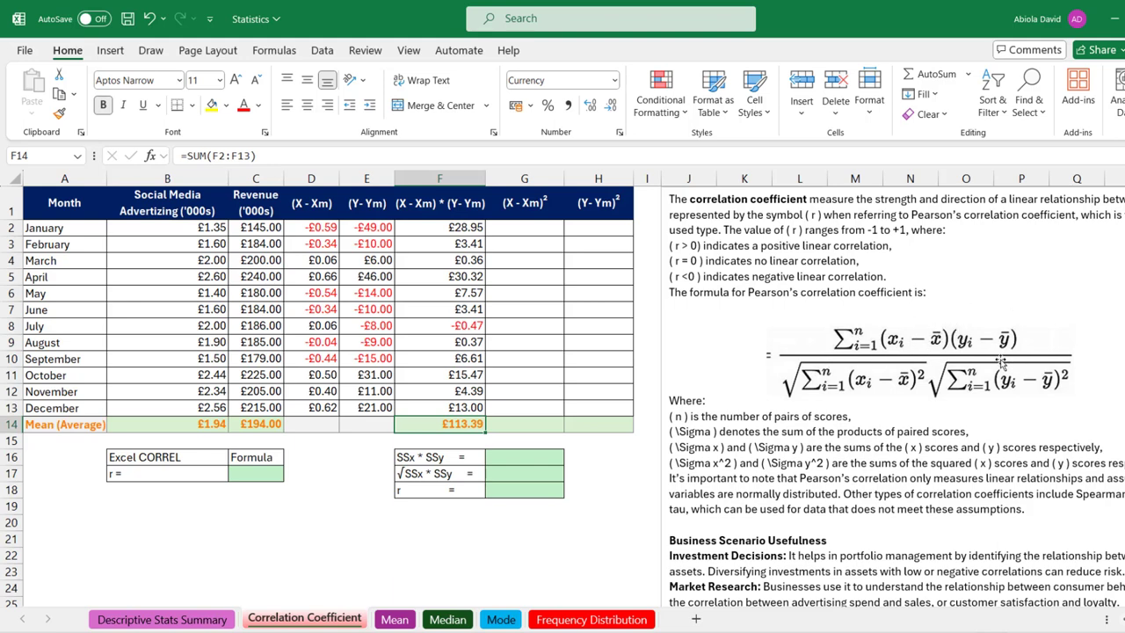
- Calculate the squared advertising deviations in G2:G13 with =D2^2 filled down through December
click(533, 228)
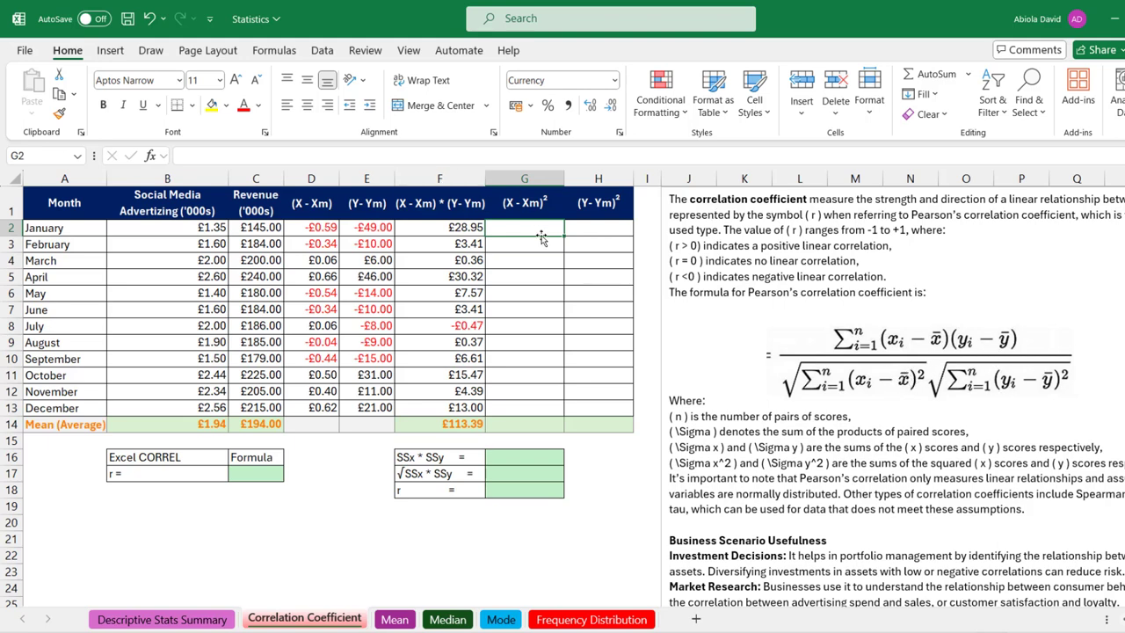
text(=)
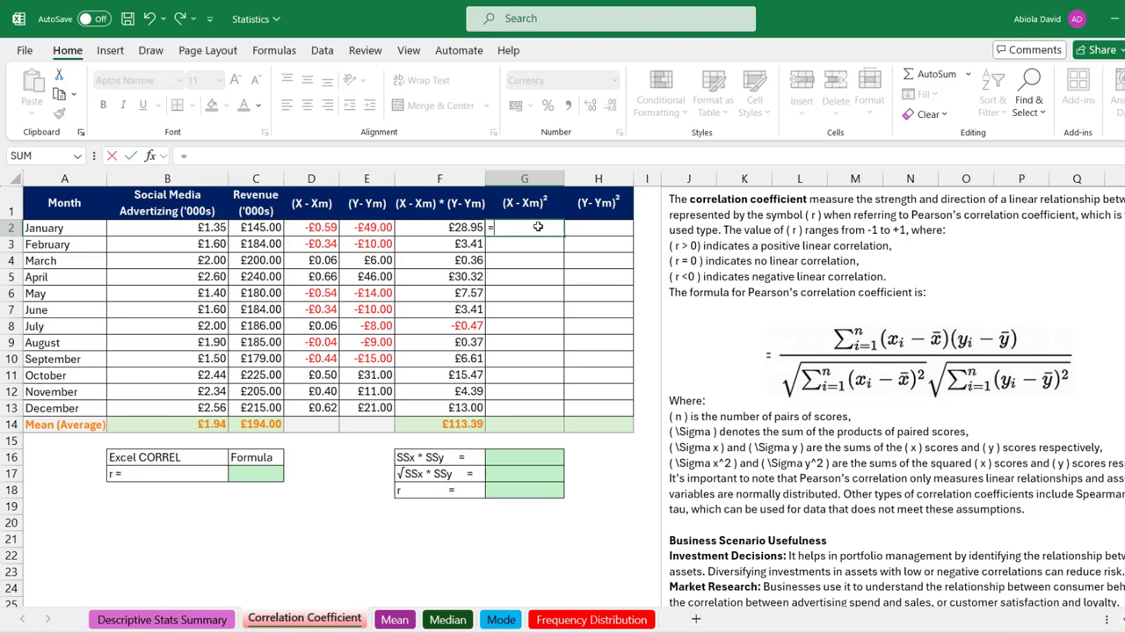
click(316, 226)
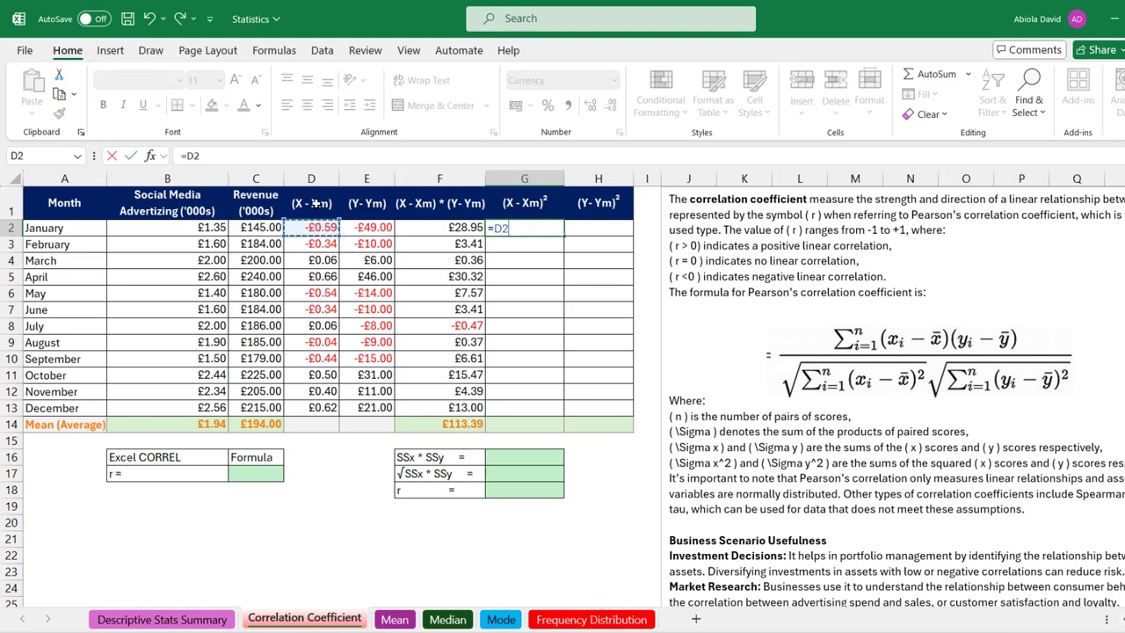
text(^2)
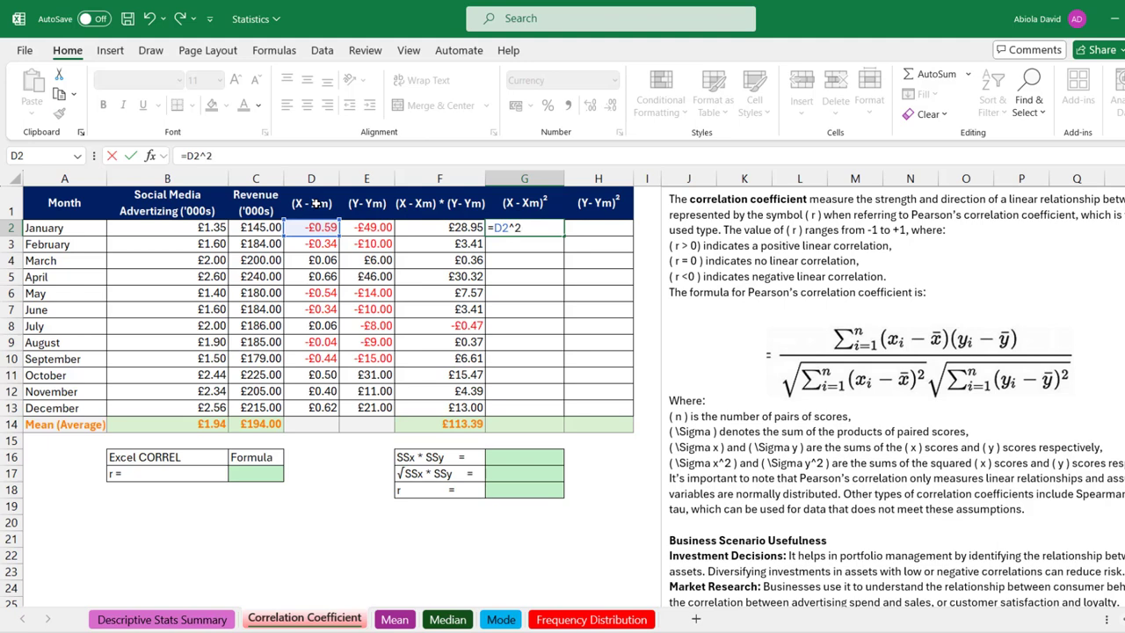
key(ctrl+Return)
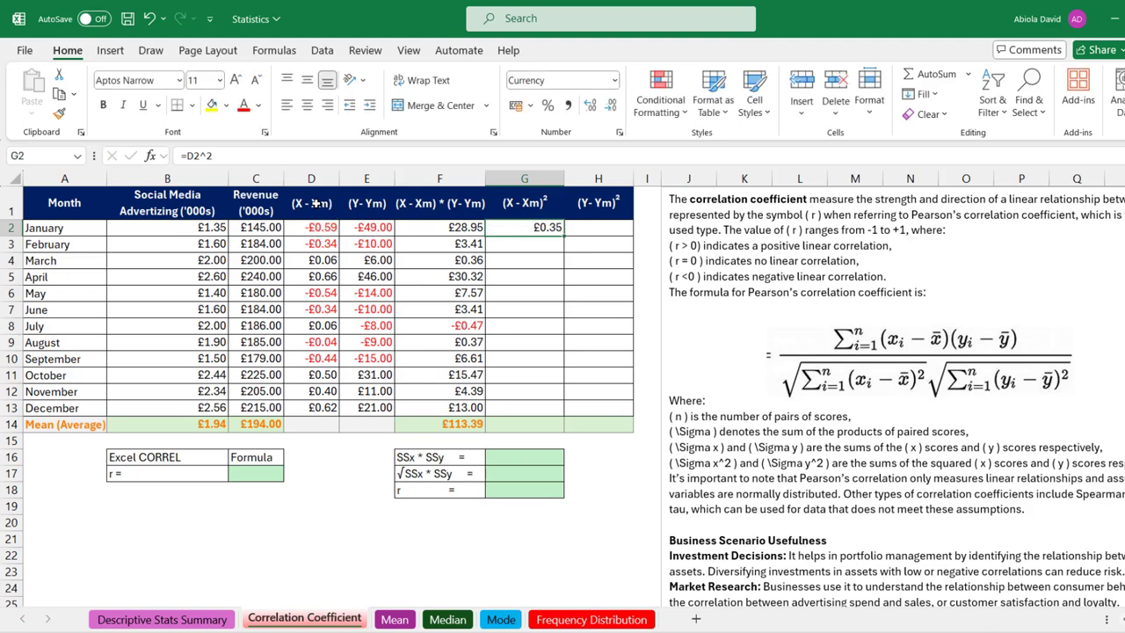
double_click(562, 231)
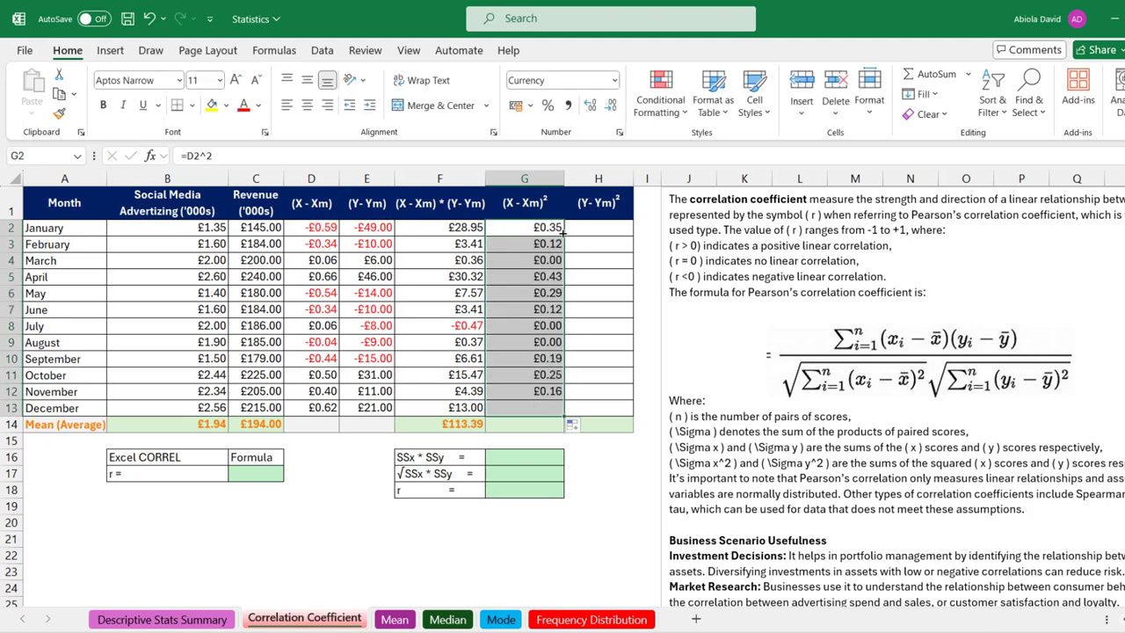
- Calculate the squared revenue deviations in H2:H13 with =E2^2 filled down through December
click(590, 228)
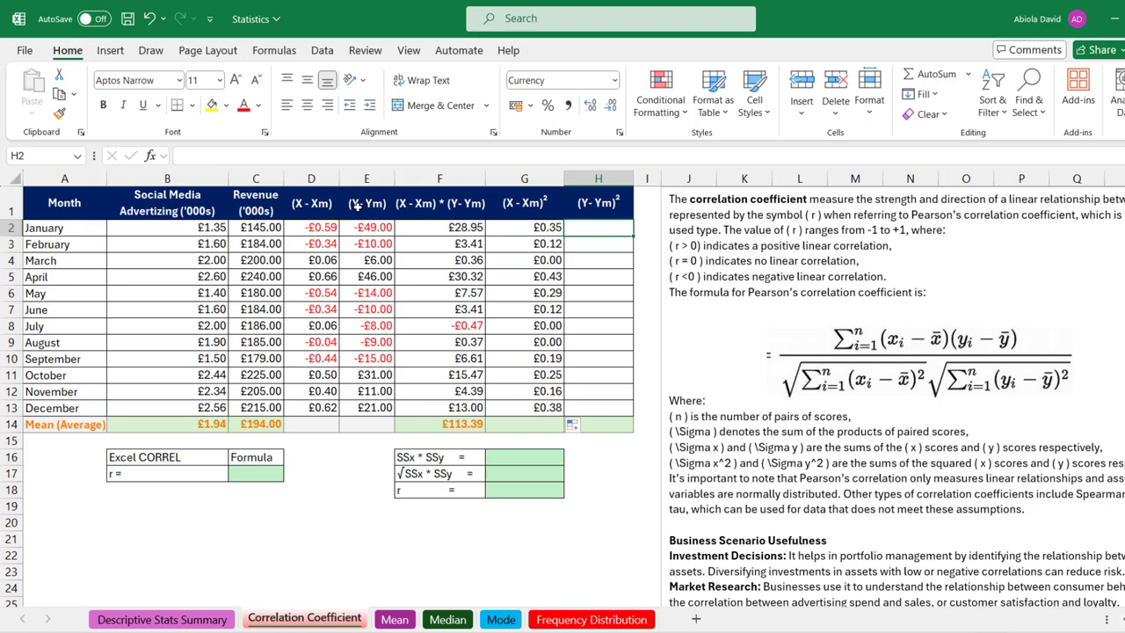
text(=)
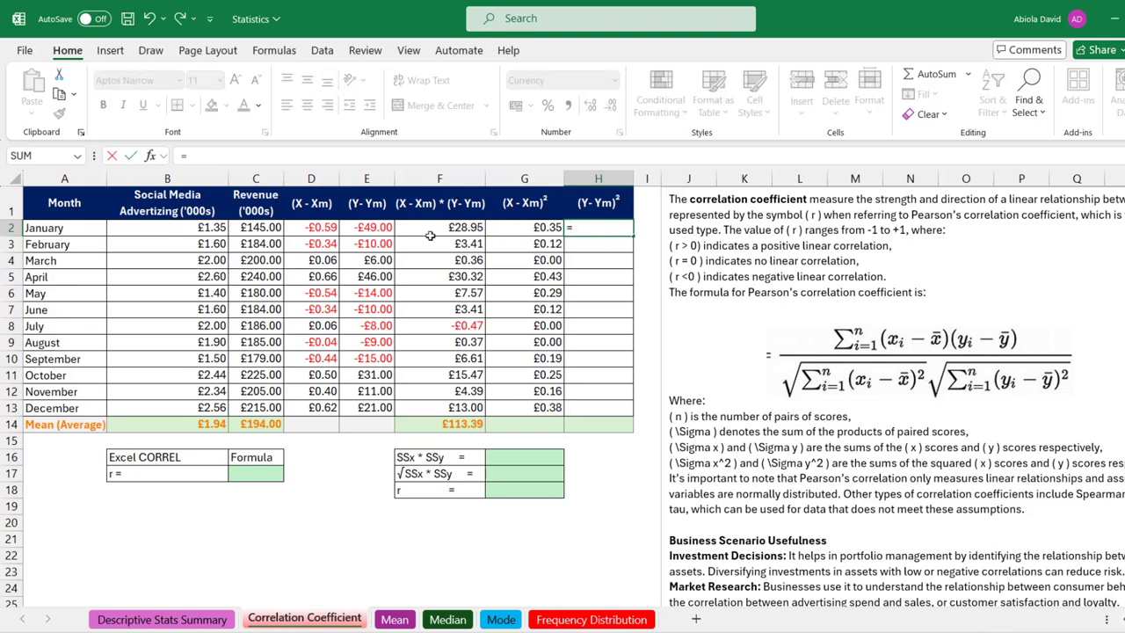
click(373, 227)
text(^2)
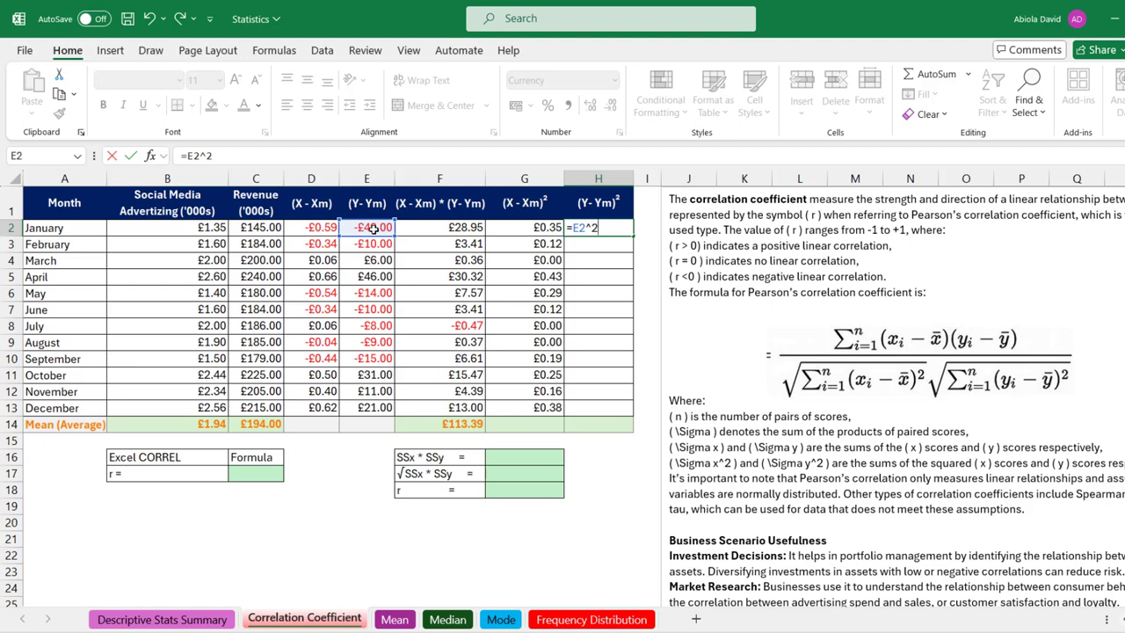
key(ctrl+Return)
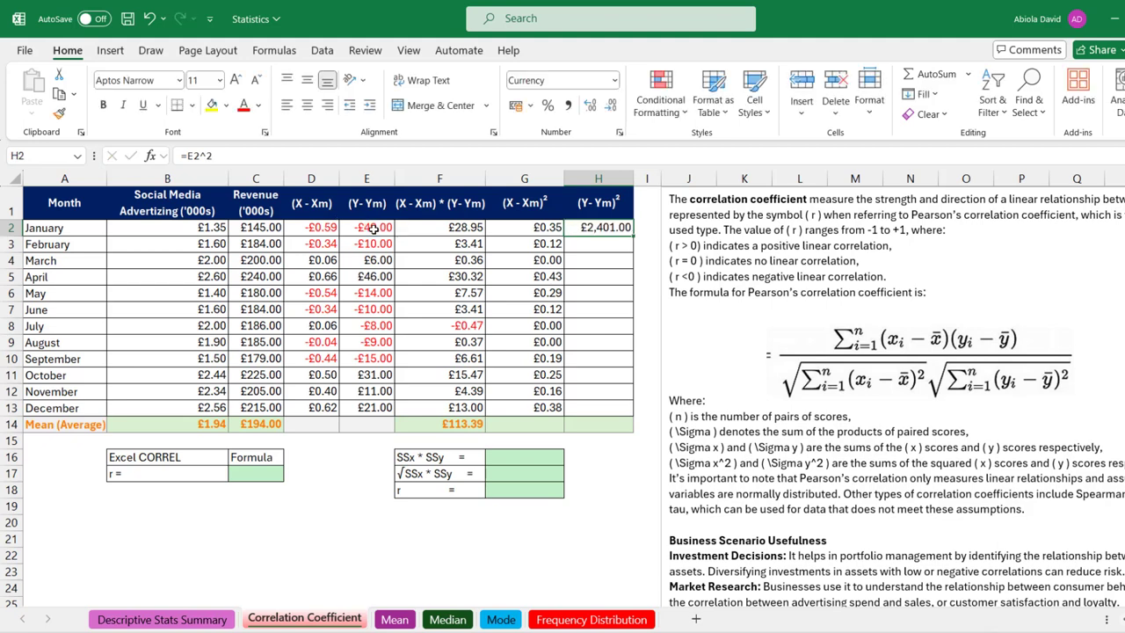
double_click(632, 234)
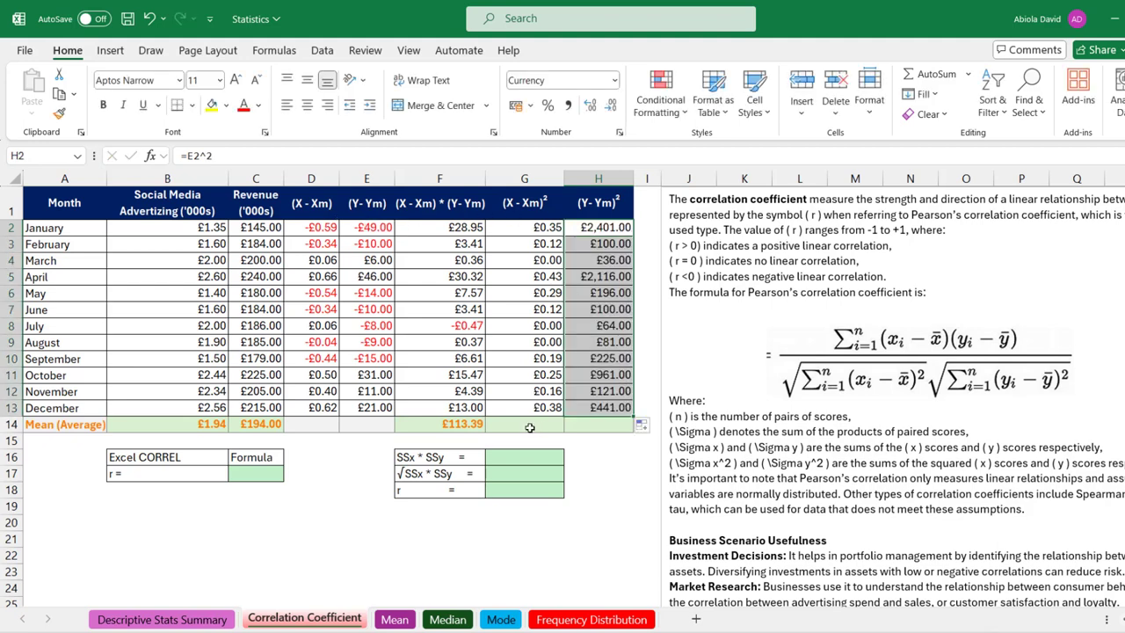
- Total the squared advertising and revenue deviations in G14:H14 by summing rows 2 to 13 of each column
drag(530, 428, 598, 425)
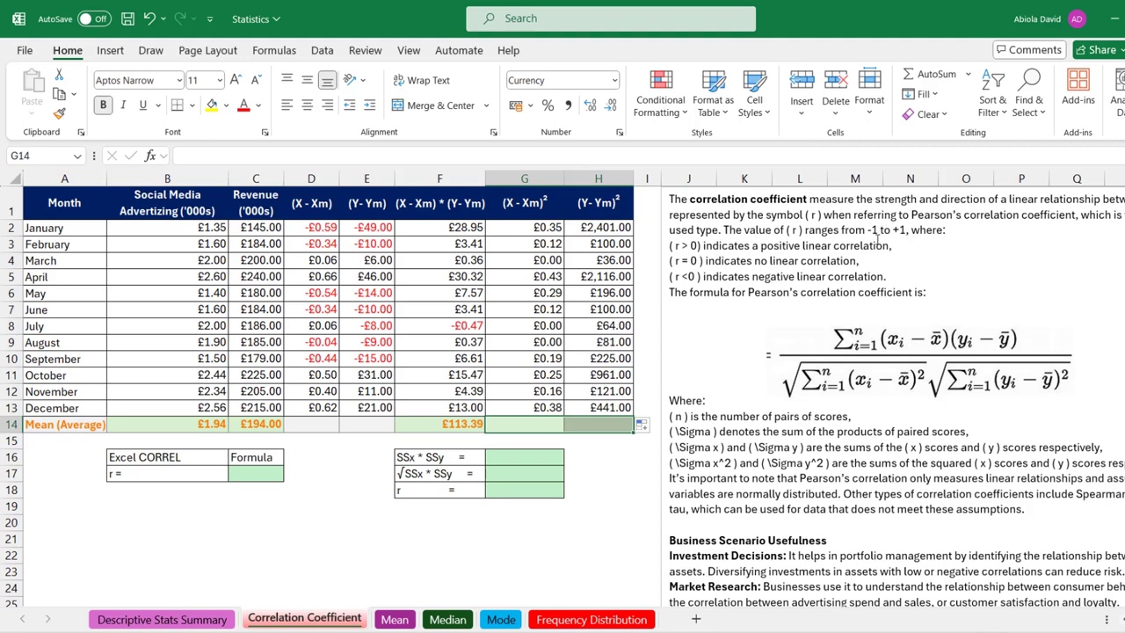
key(alt+equal)
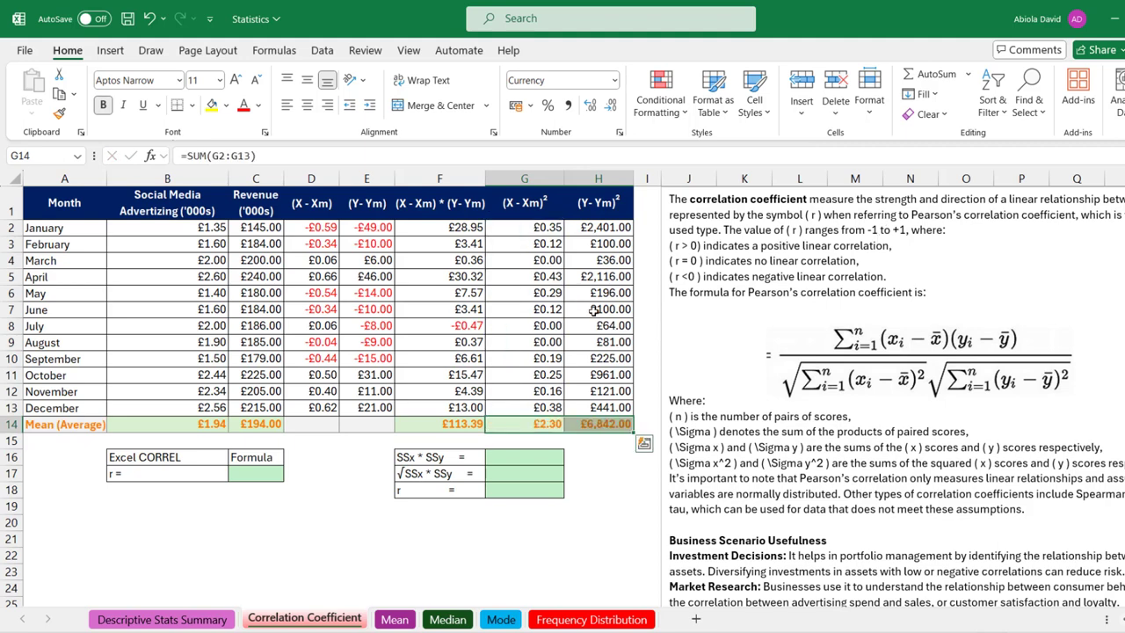
click(508, 461)
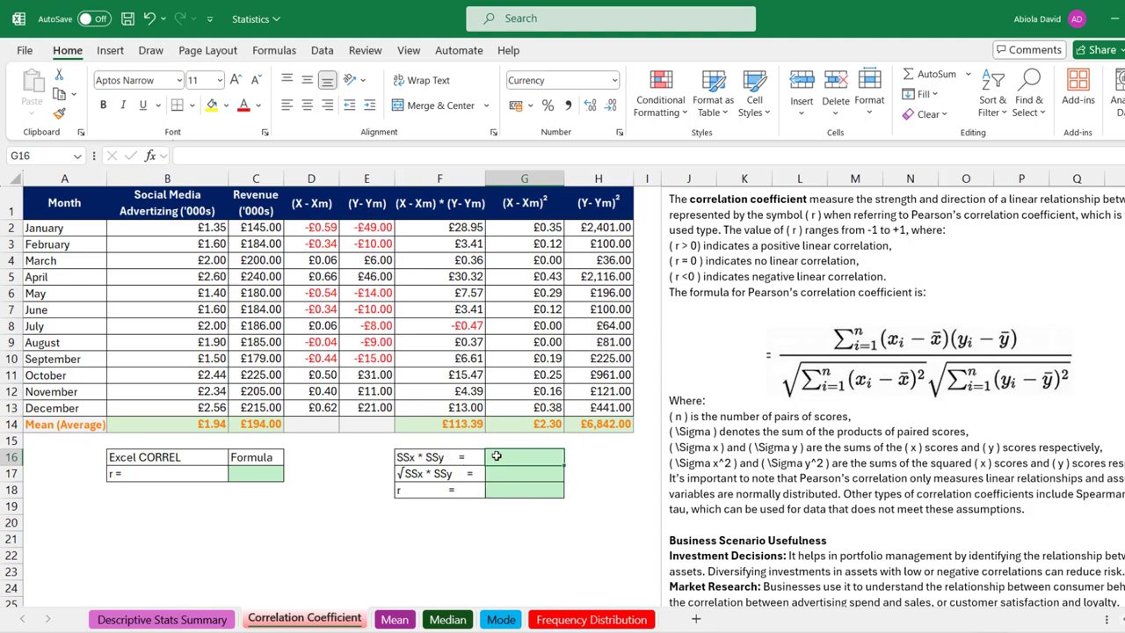
click(555, 422)
click(609, 423)
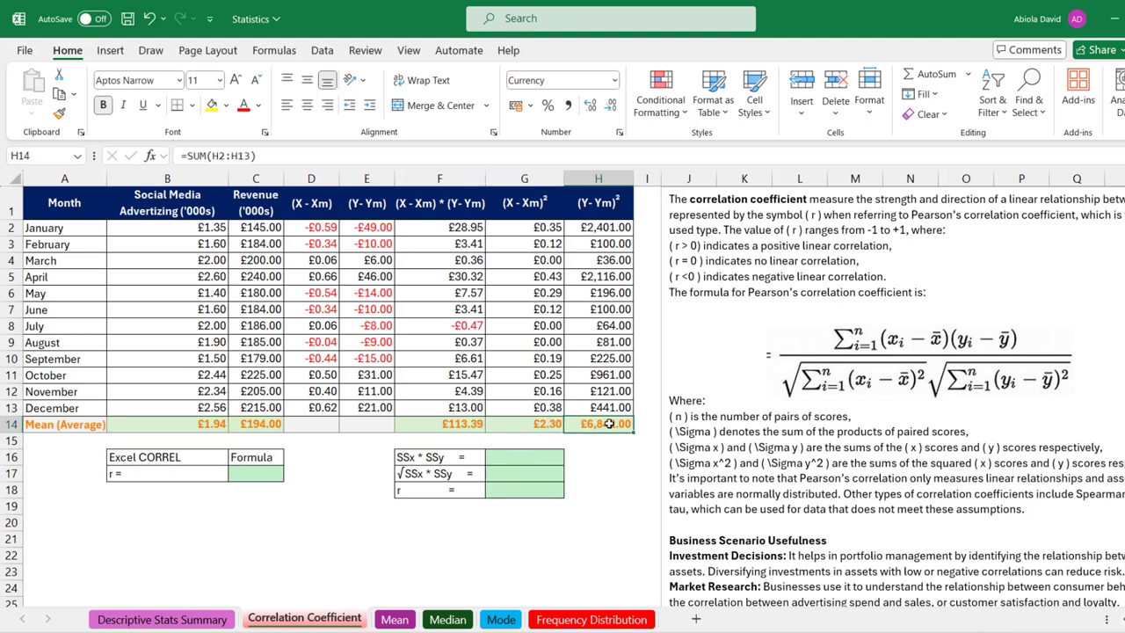
- Calculate SSx * SSy in G16 with the formula =G14*H14
click(537, 454)
text(=)
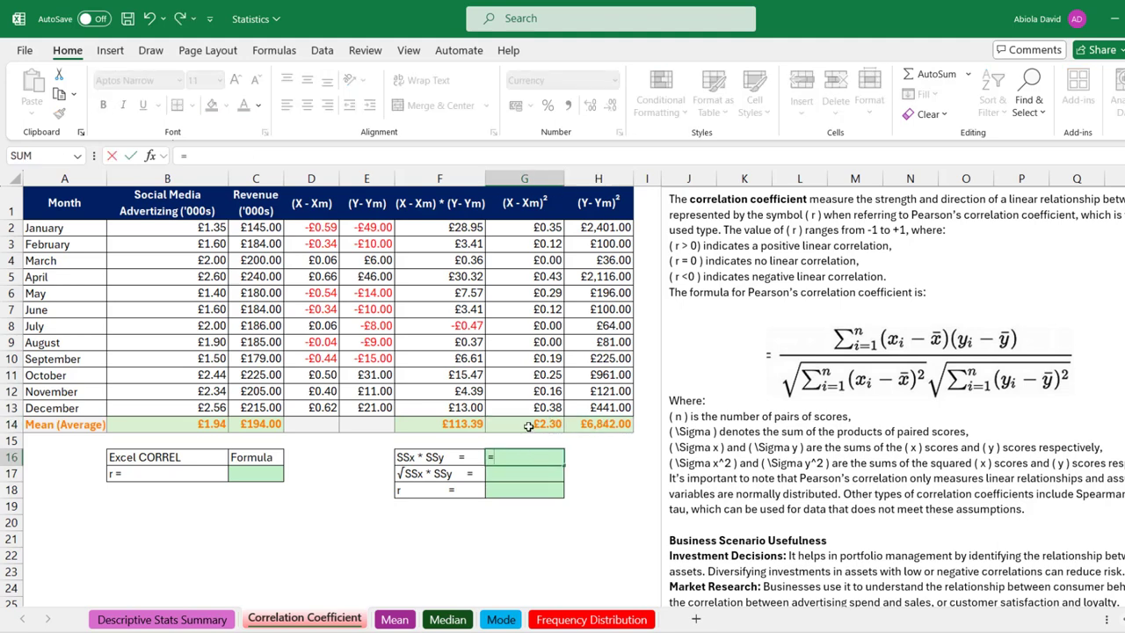
click(528, 427)
text(*)
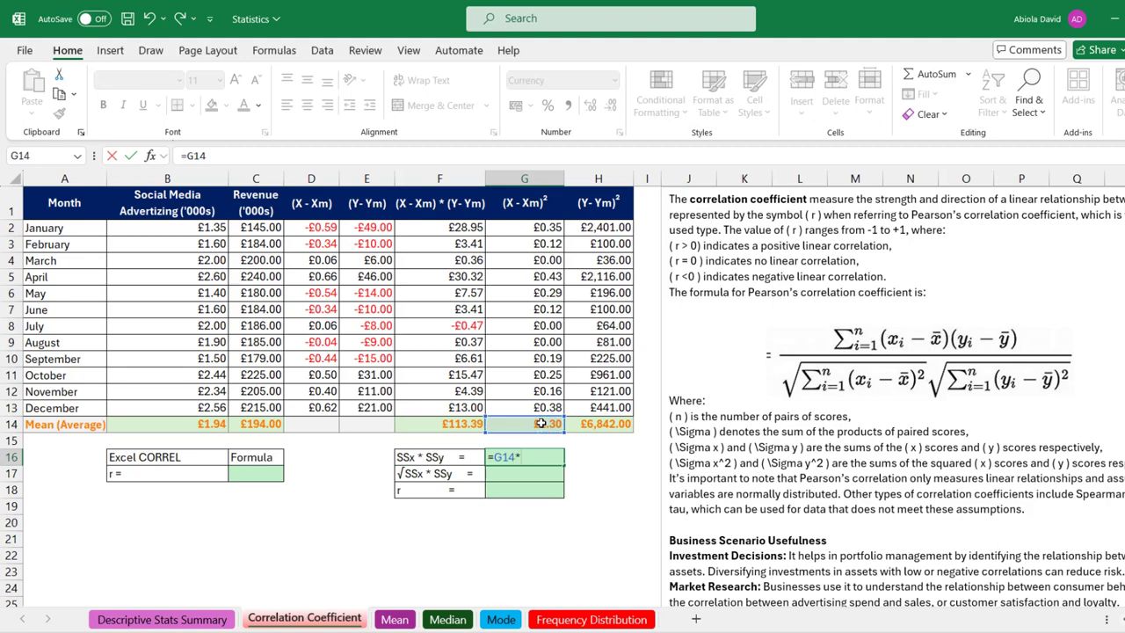
click(615, 423)
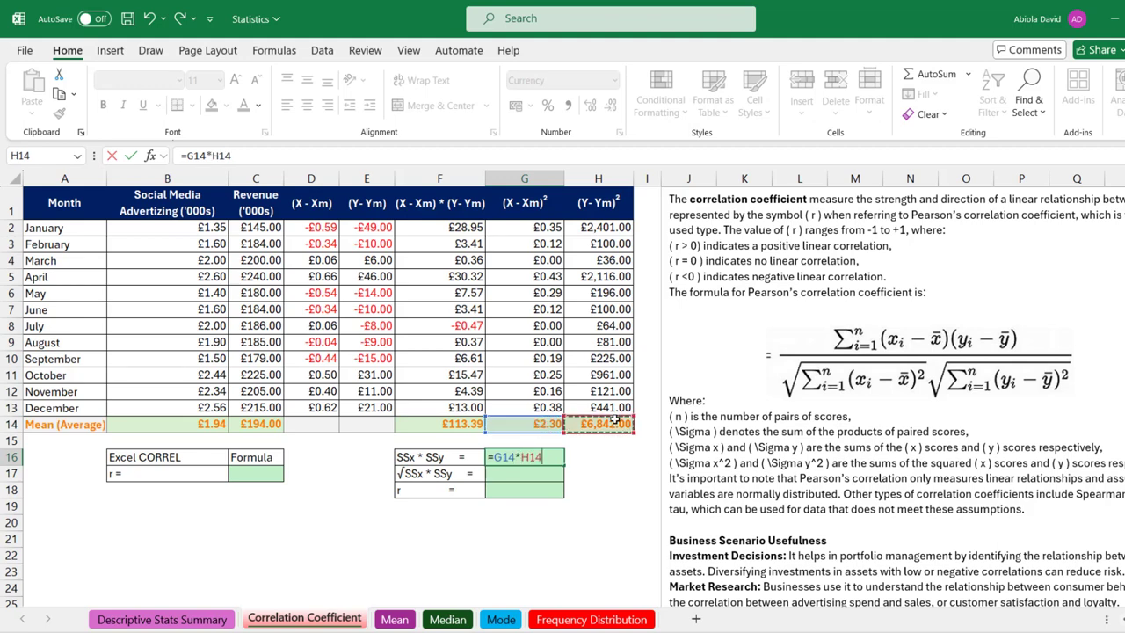
key(ctrl+Return)
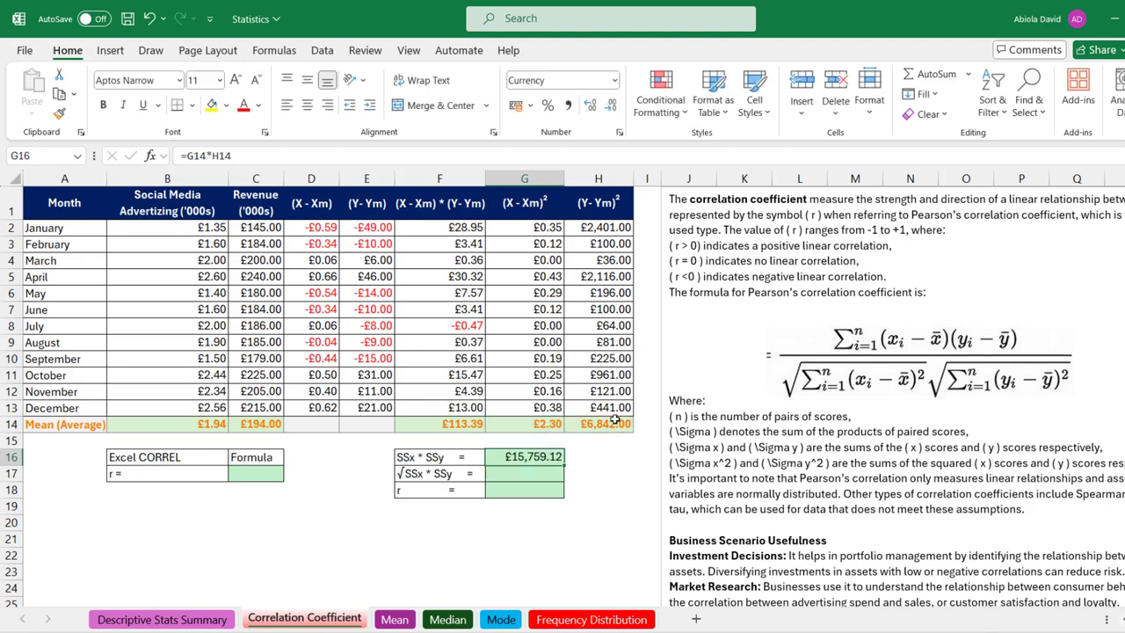
- Calculate the square root of SSx * SSy in G17 with =SQRT(G16)
click(551, 475)
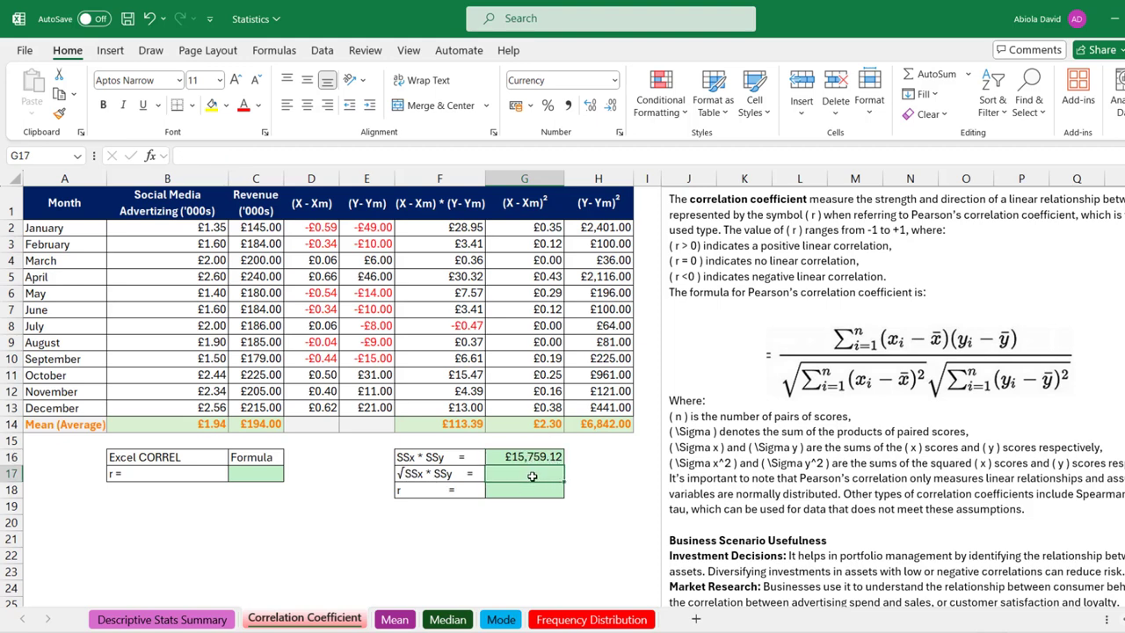
text(=)
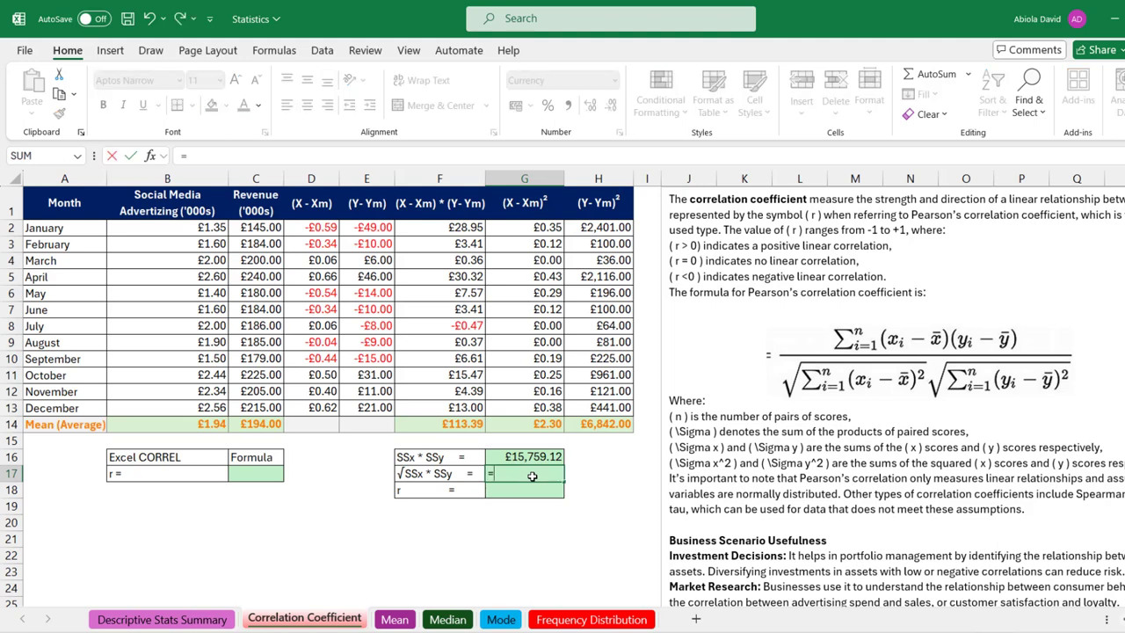
text(sq)
key(Tab)
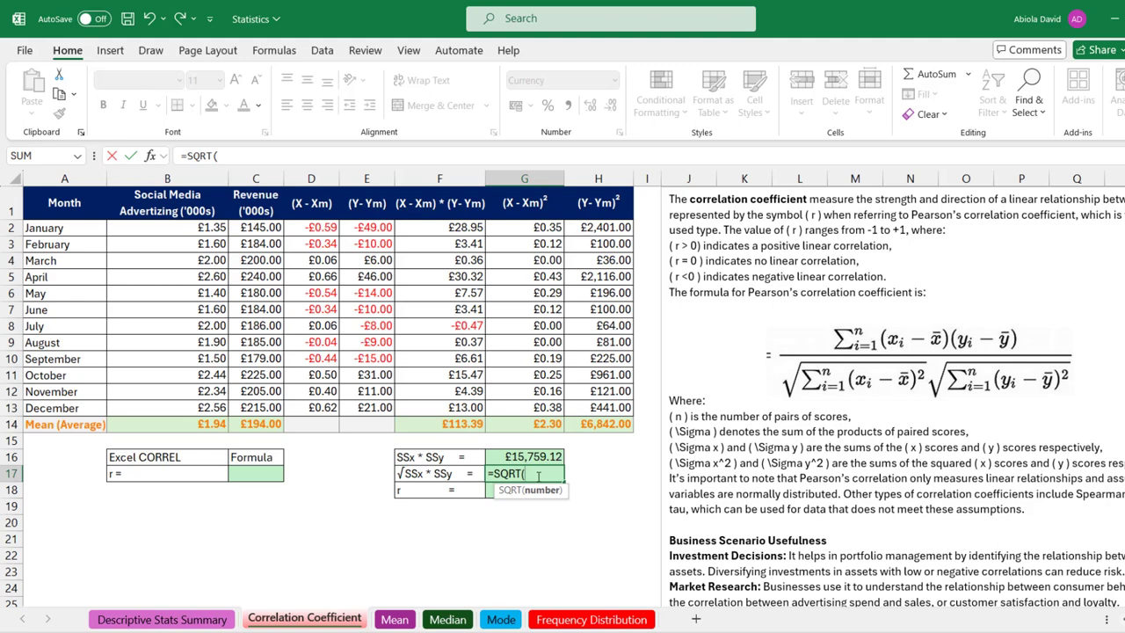
click(511, 456)
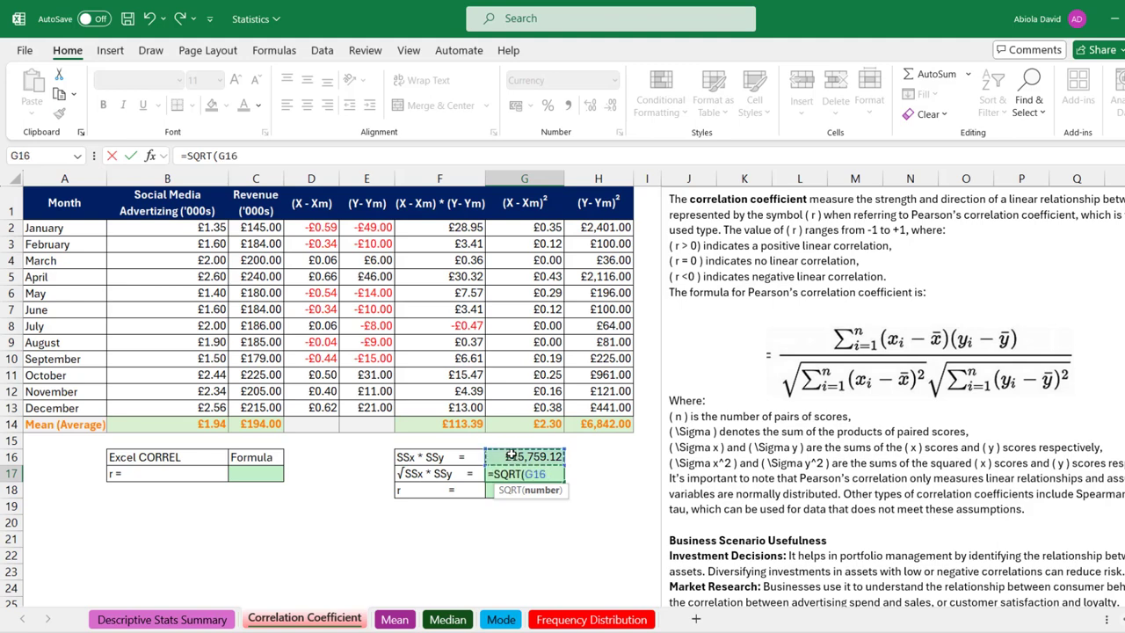
text())
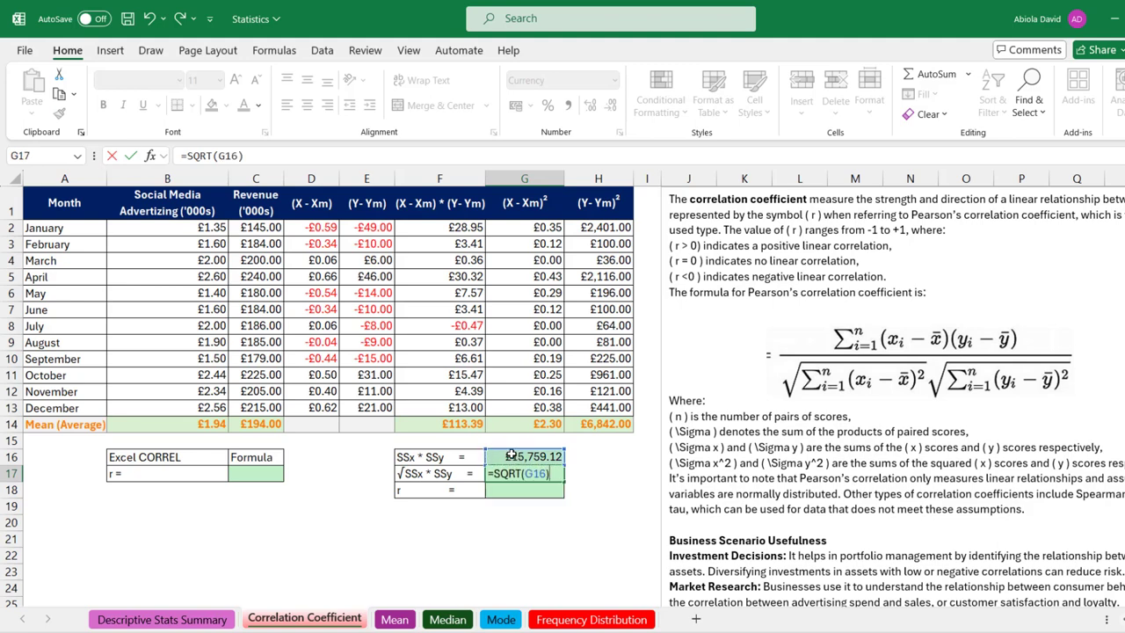
key(ctrl+Return)
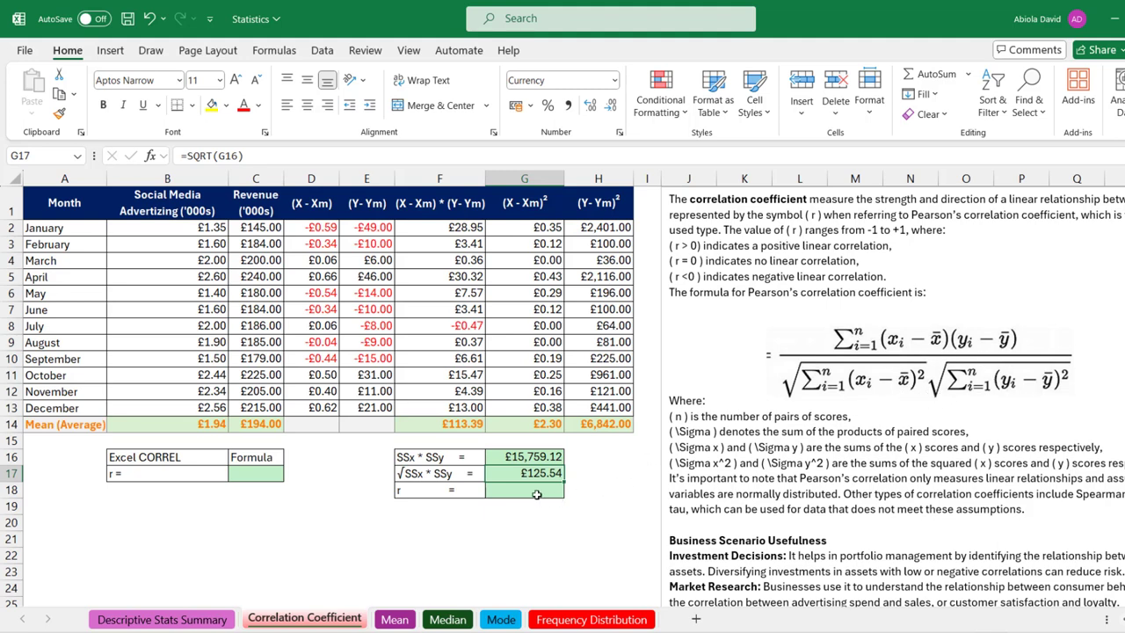
- Calculate the correlation coefficient r in G18 with =F14/G17
text(=)
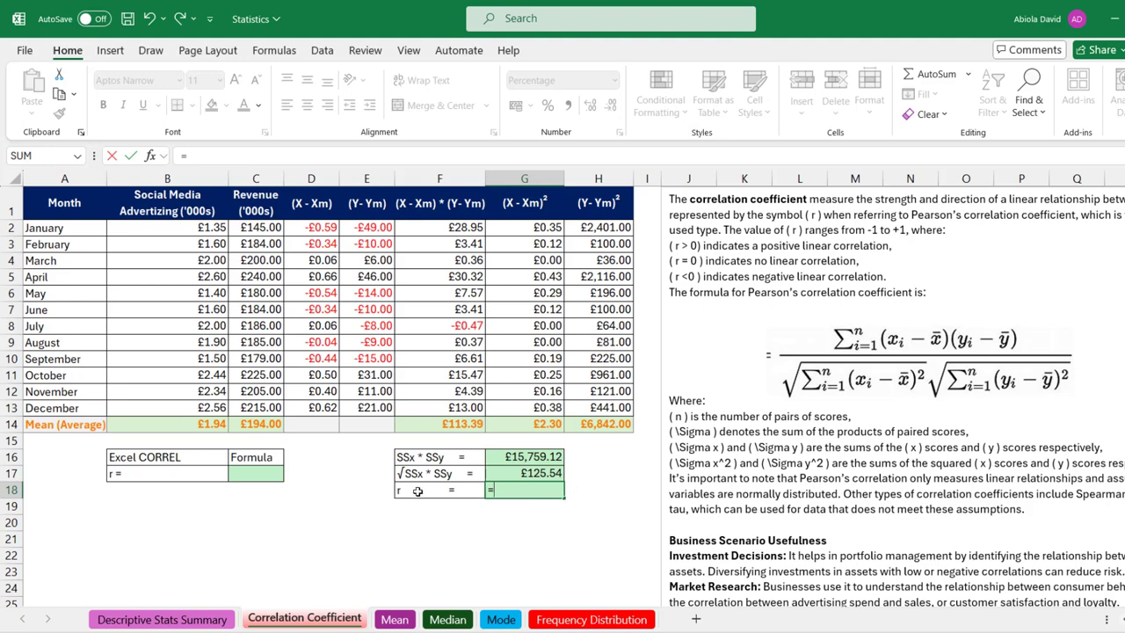
click(457, 425)
text(/)
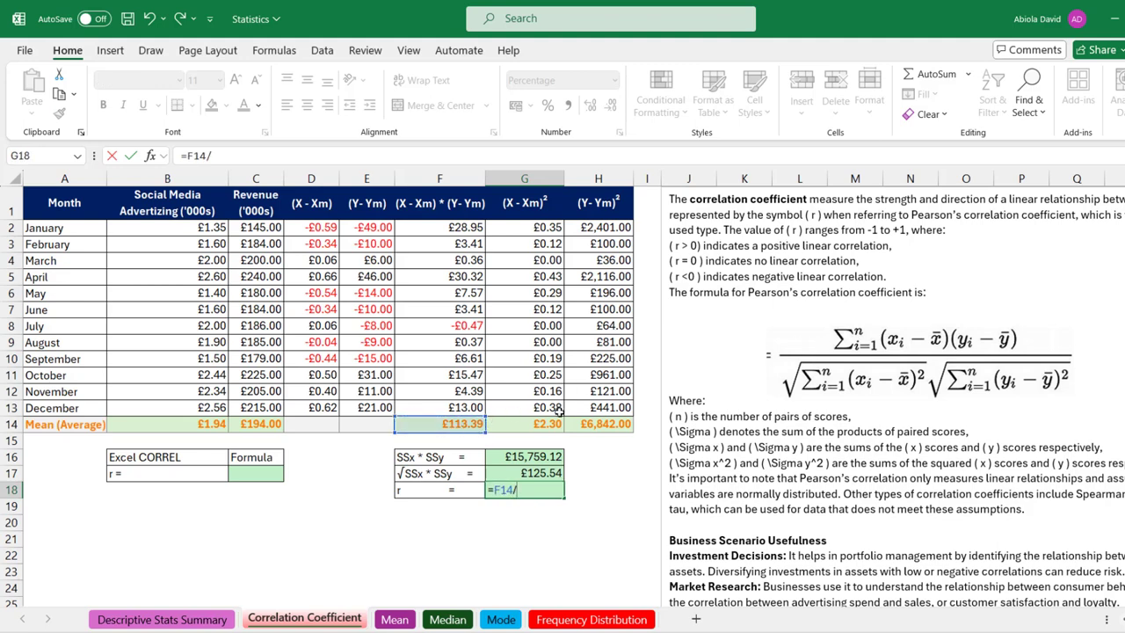
click(522, 474)
key(Return)
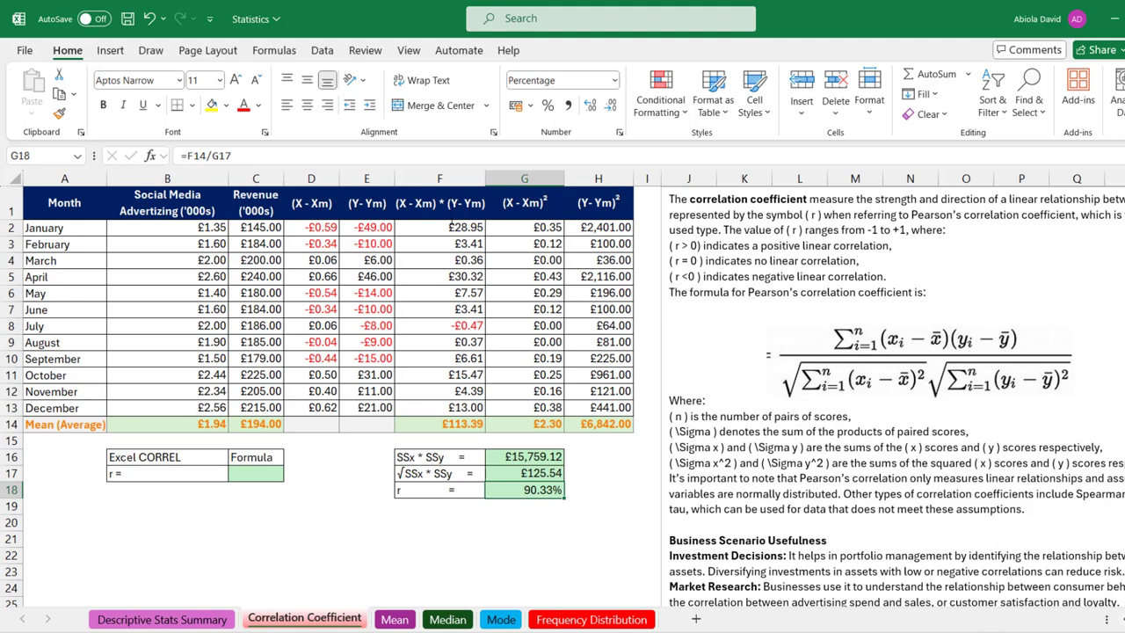
drag(179, 231, 190, 403)
drag(273, 228, 277, 409)
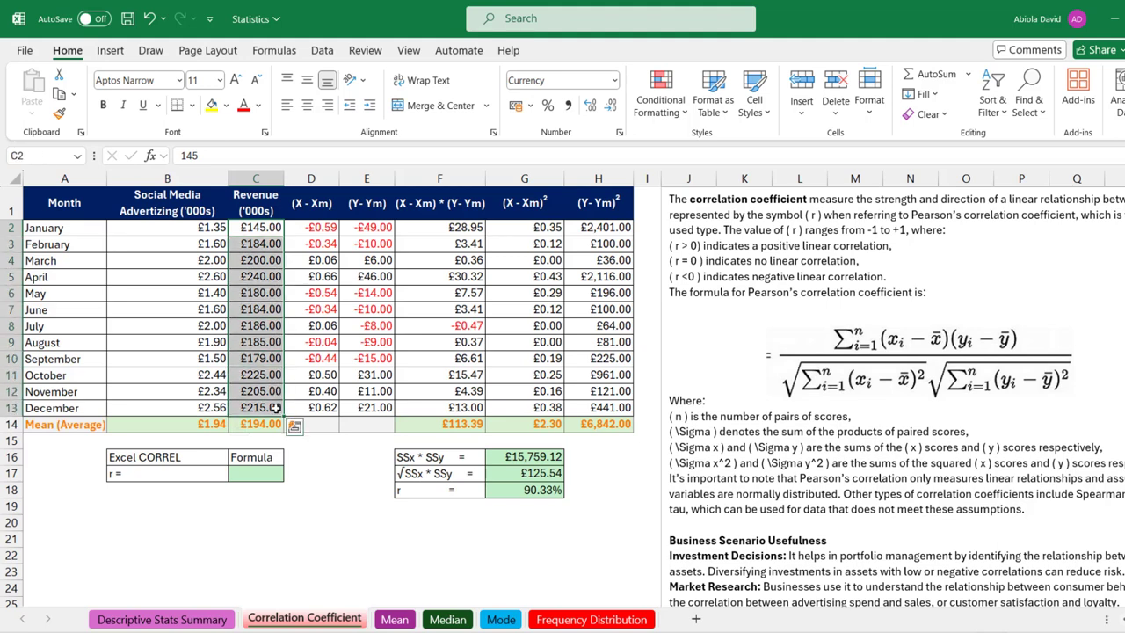
drag(173, 227, 220, 425)
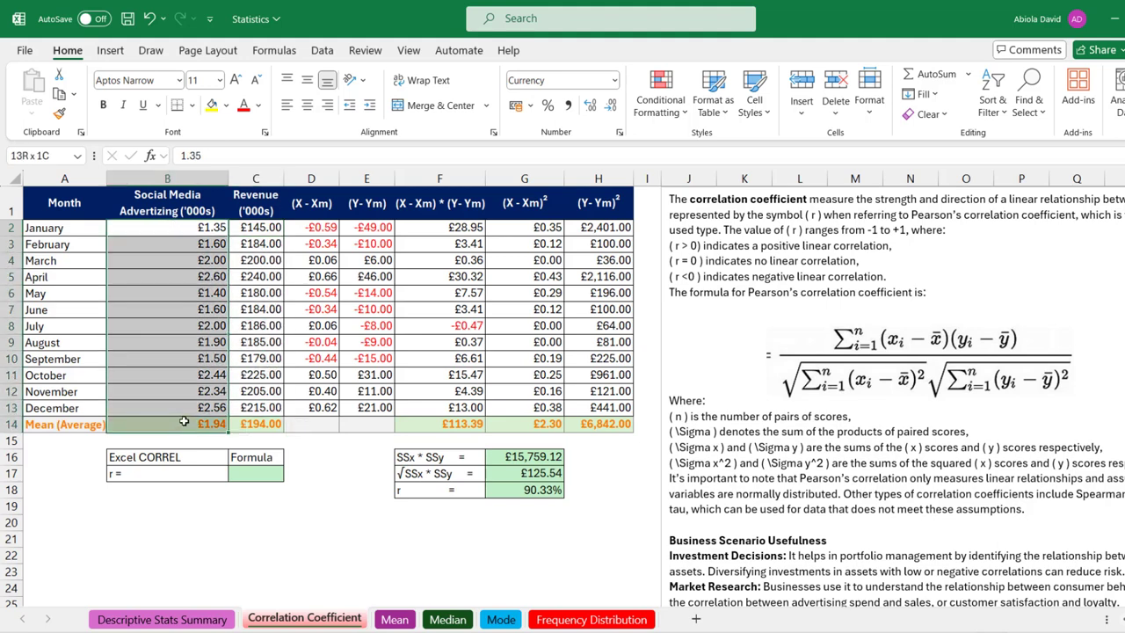
drag(267, 226, 267, 409)
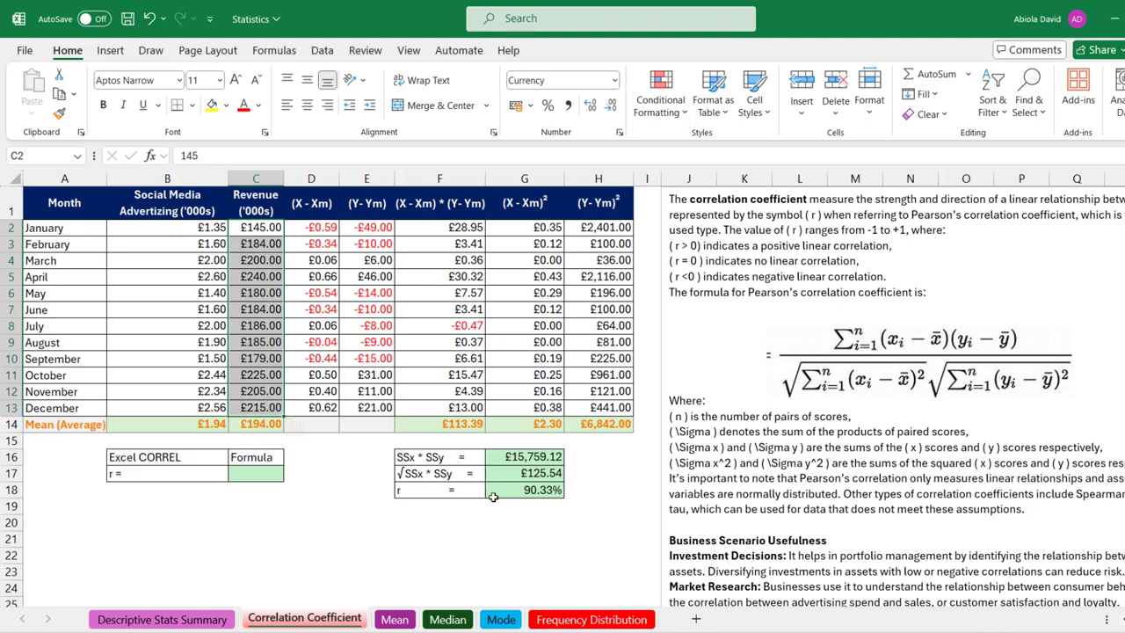
click(534, 492)
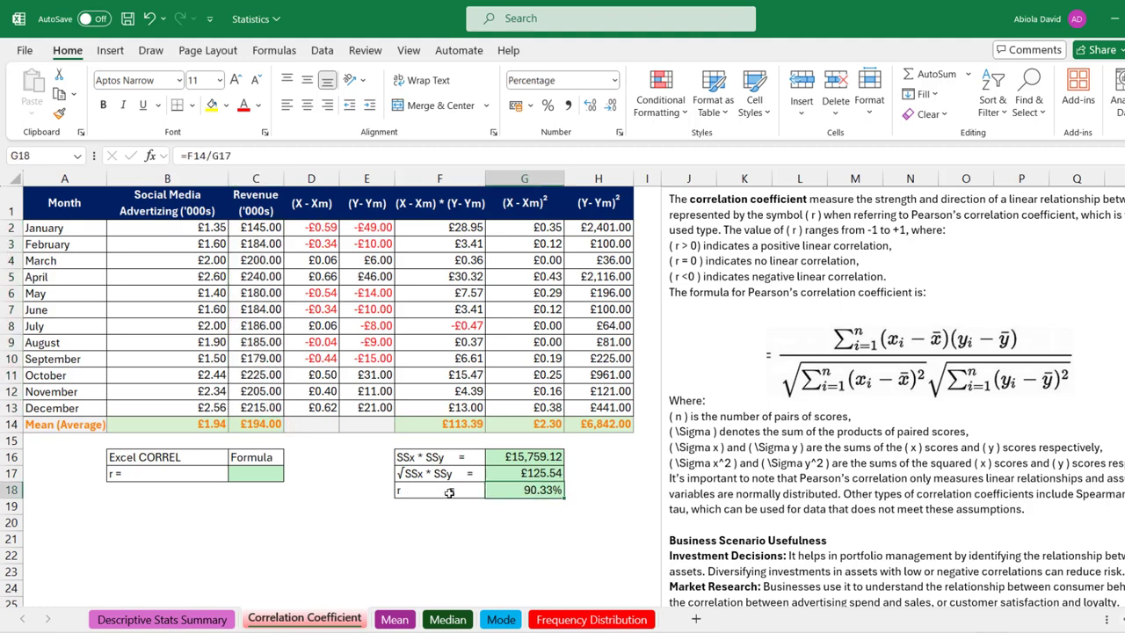
- Calculate r in C17 with =CORREL(B2:B13,C2:C13) and compare it with the manual result in G18
click(267, 474)
double_click(267, 475)
text(=corr)
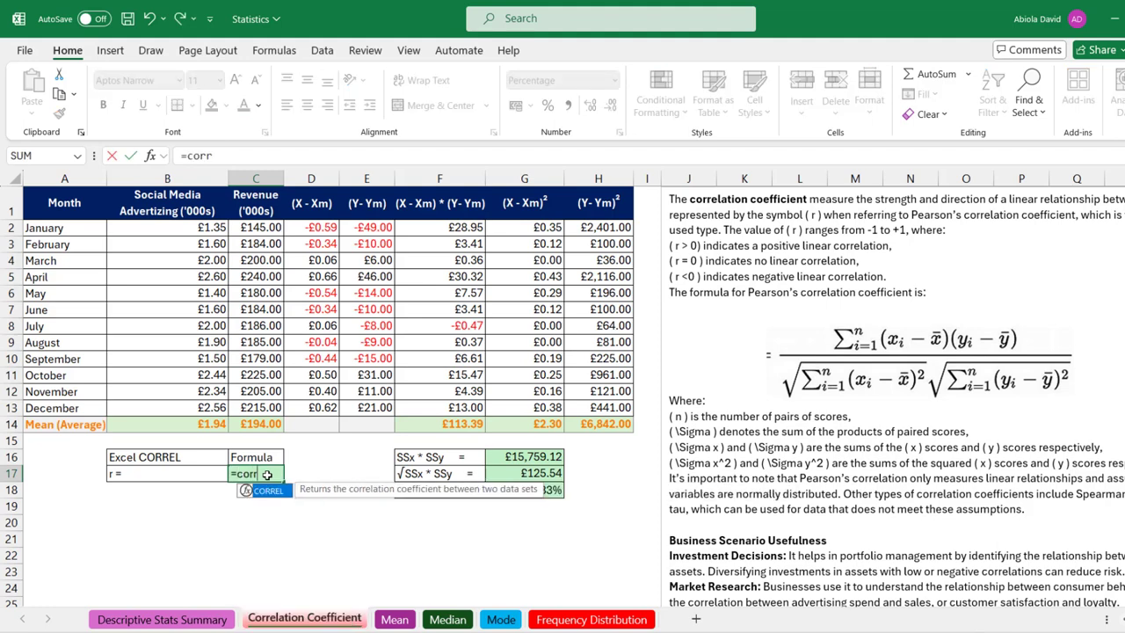
key(Tab)
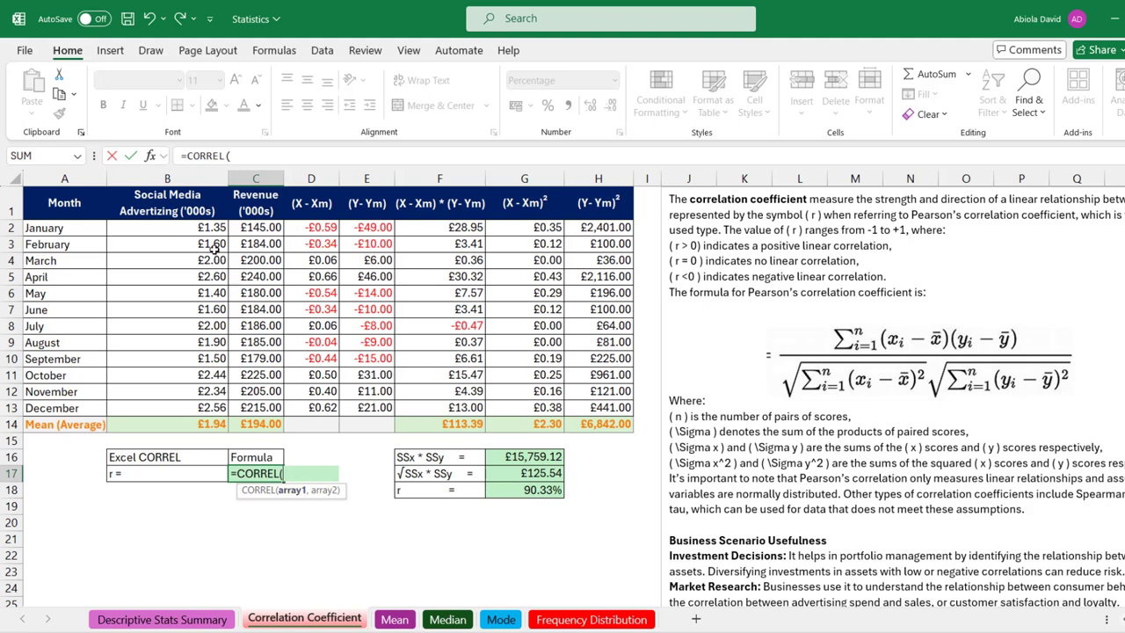
drag(191, 230, 200, 406)
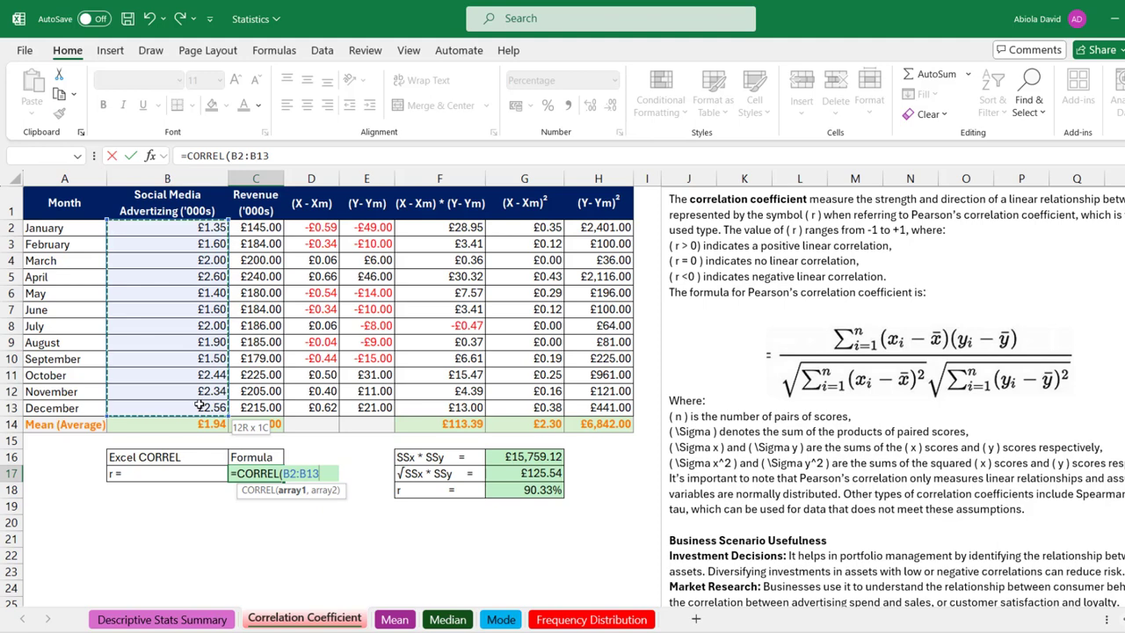
text(,)
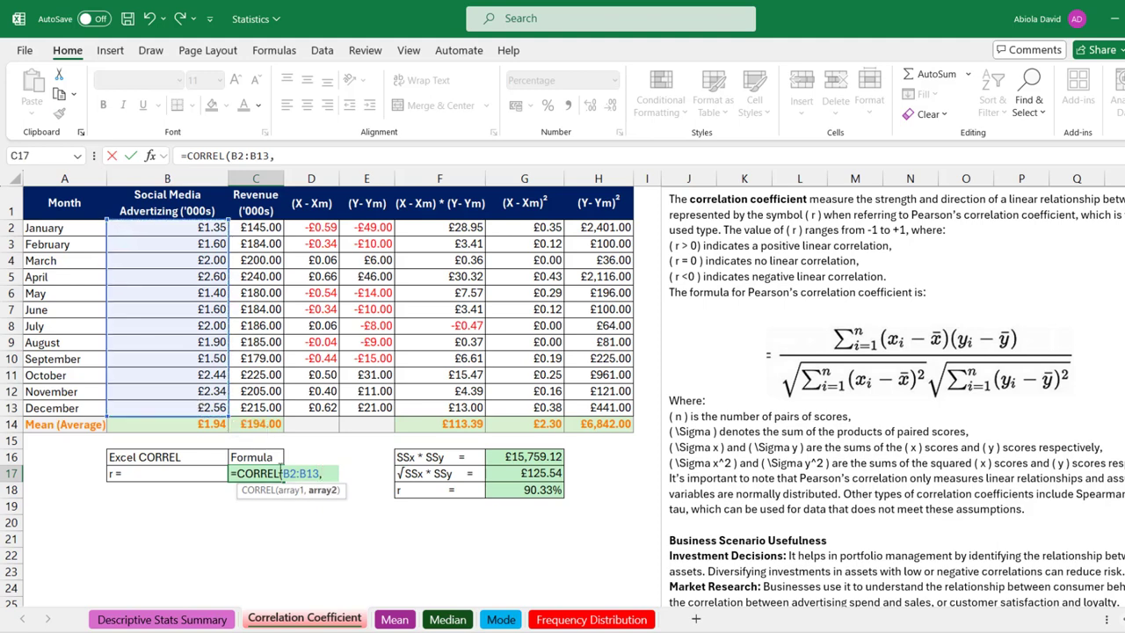
drag(261, 228, 261, 402)
text())
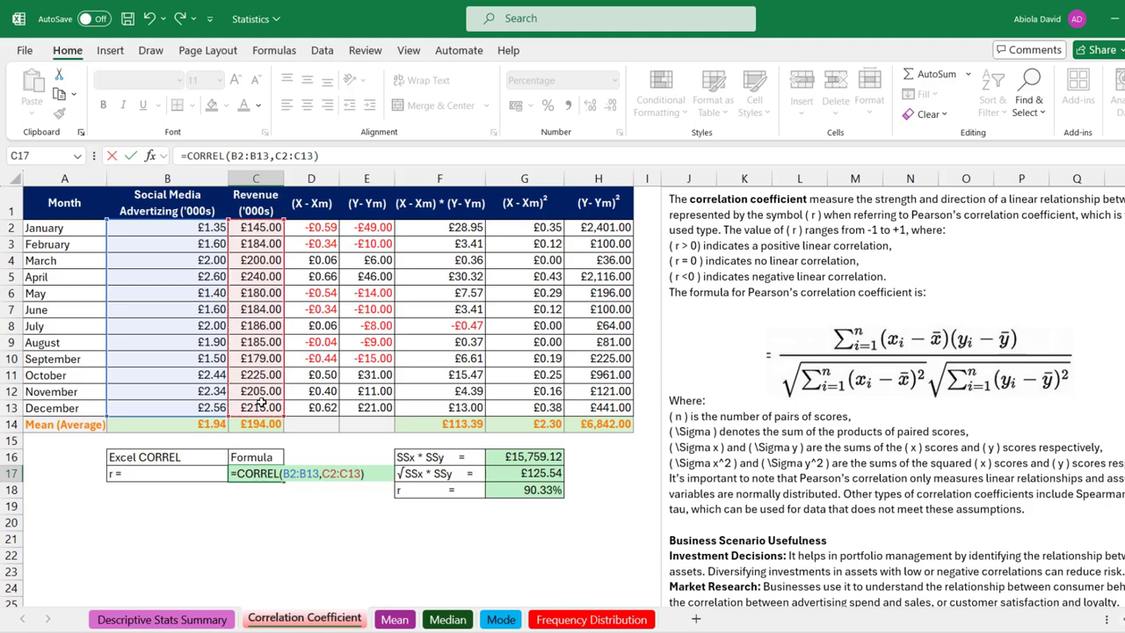
key(ctrl+Return)
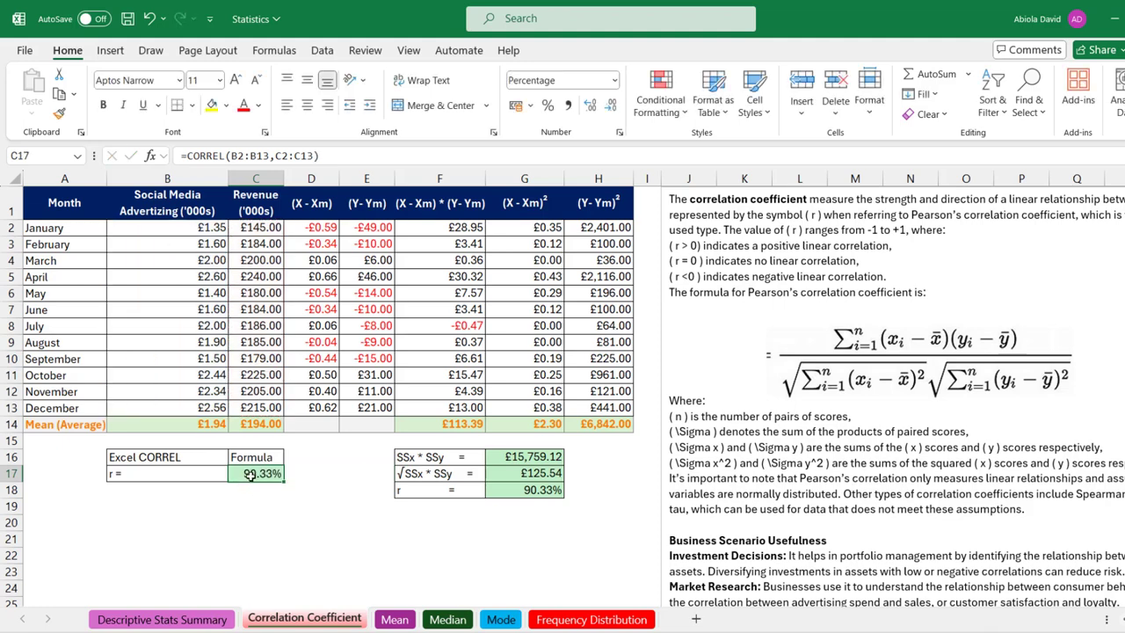
click(535, 492)
click(261, 474)
click(534, 503)
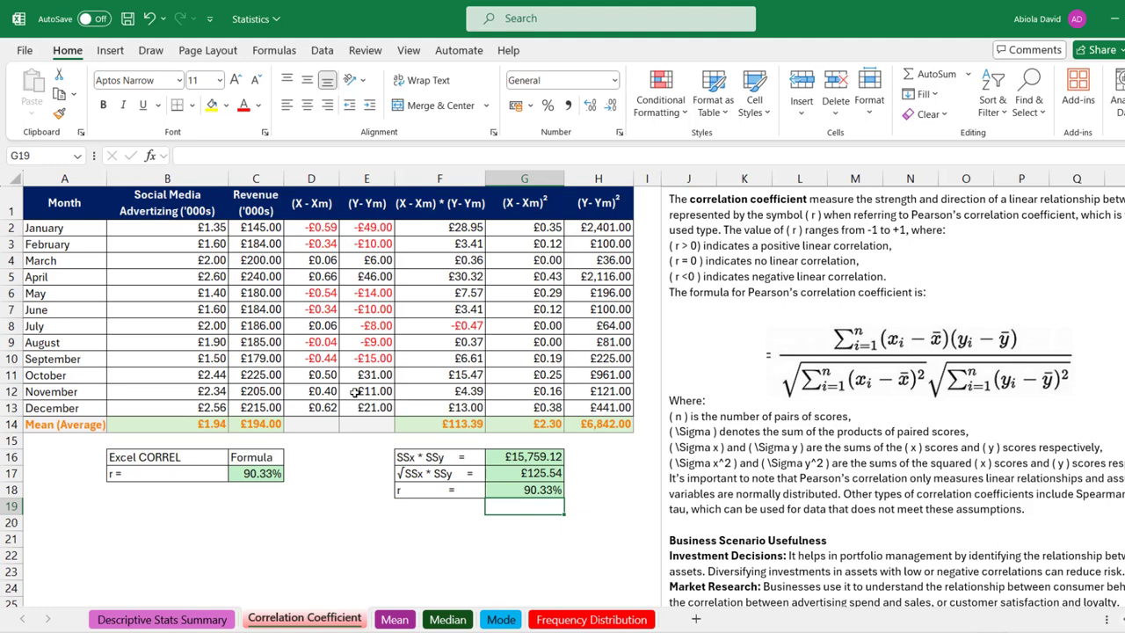
- Insert a markers-only scatter chart from the advertising and revenue data in B1:C13 and enlarge it
drag(154, 204, 239, 408)
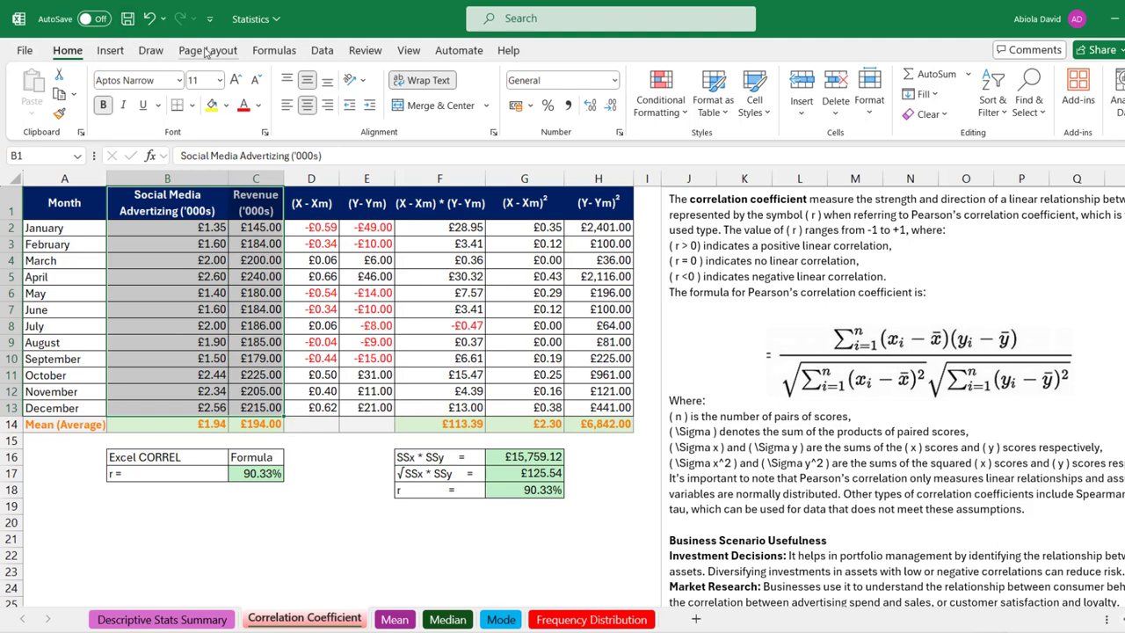
click(110, 50)
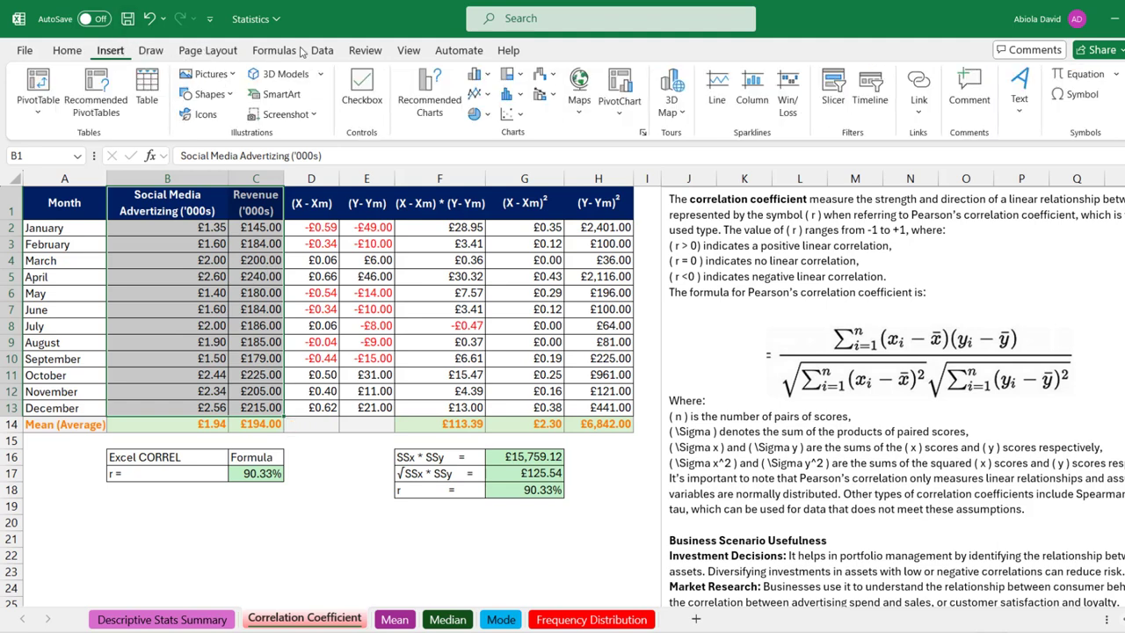
click(513, 115)
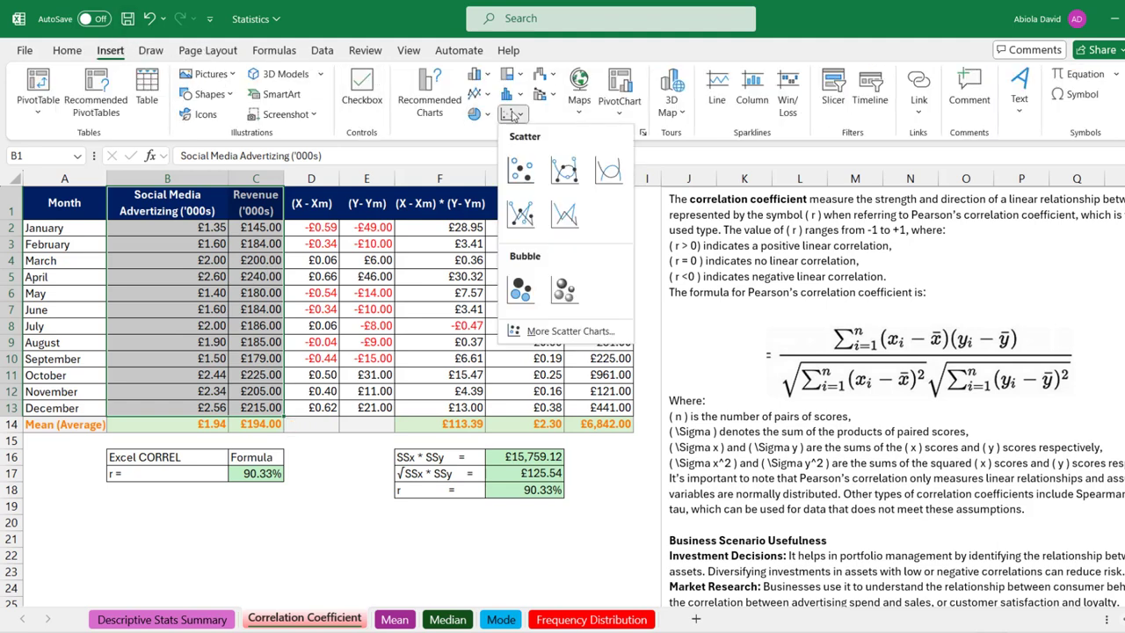
click(519, 168)
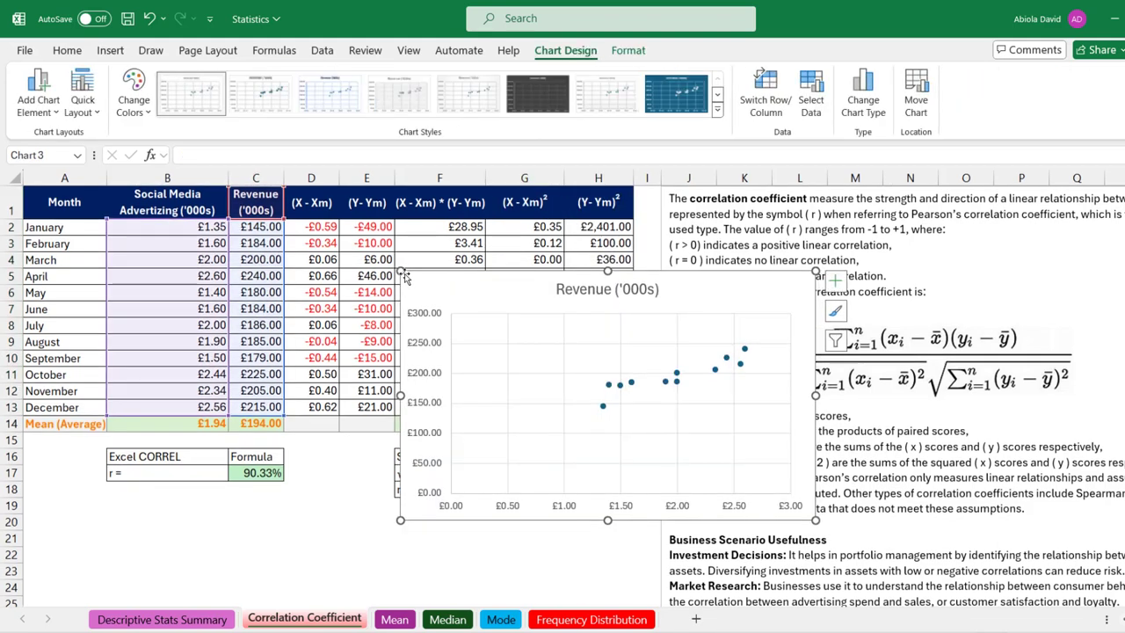
drag(816, 272, 960, 248)
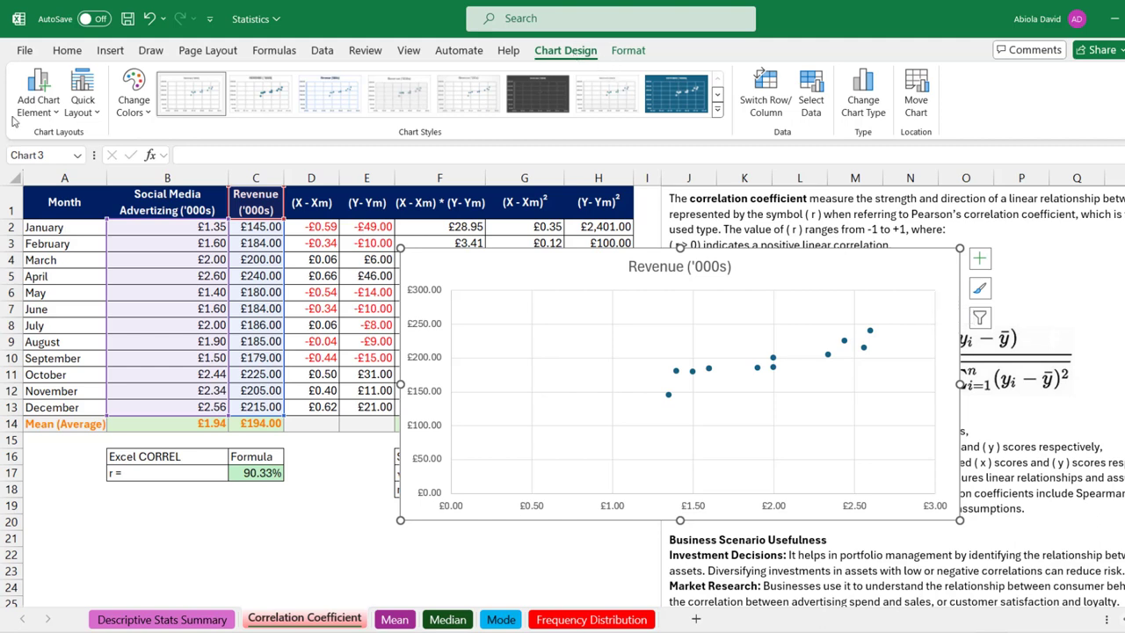
- Add a linear trendline to the Revenue scatter chart
click(37, 104)
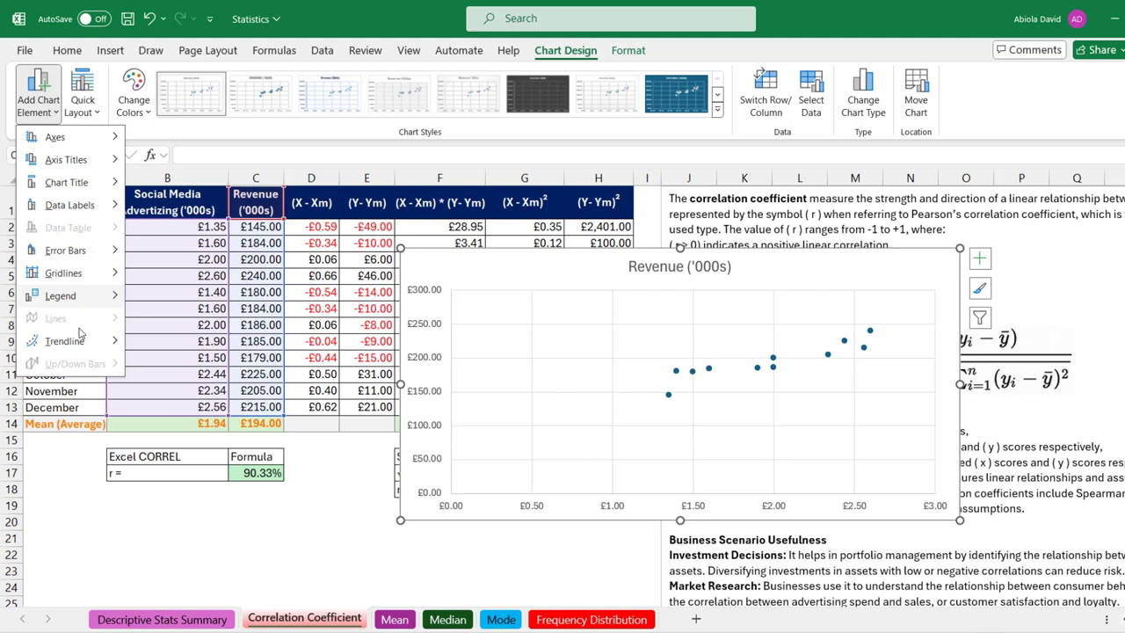
mouse_move(71, 341)
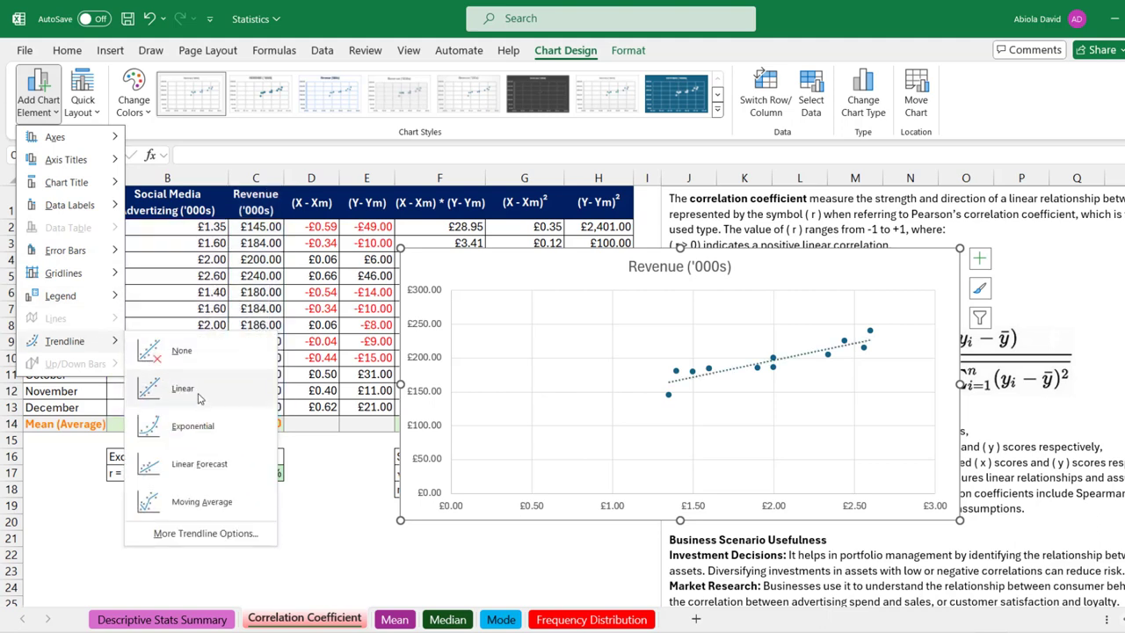
click(981, 258)
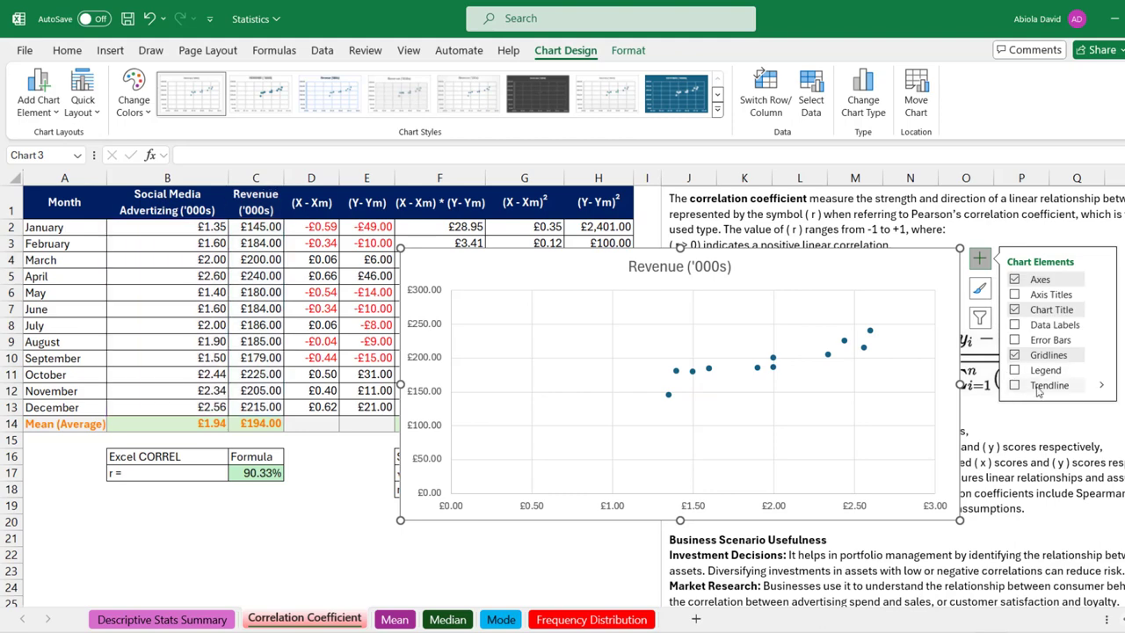
click(1104, 387)
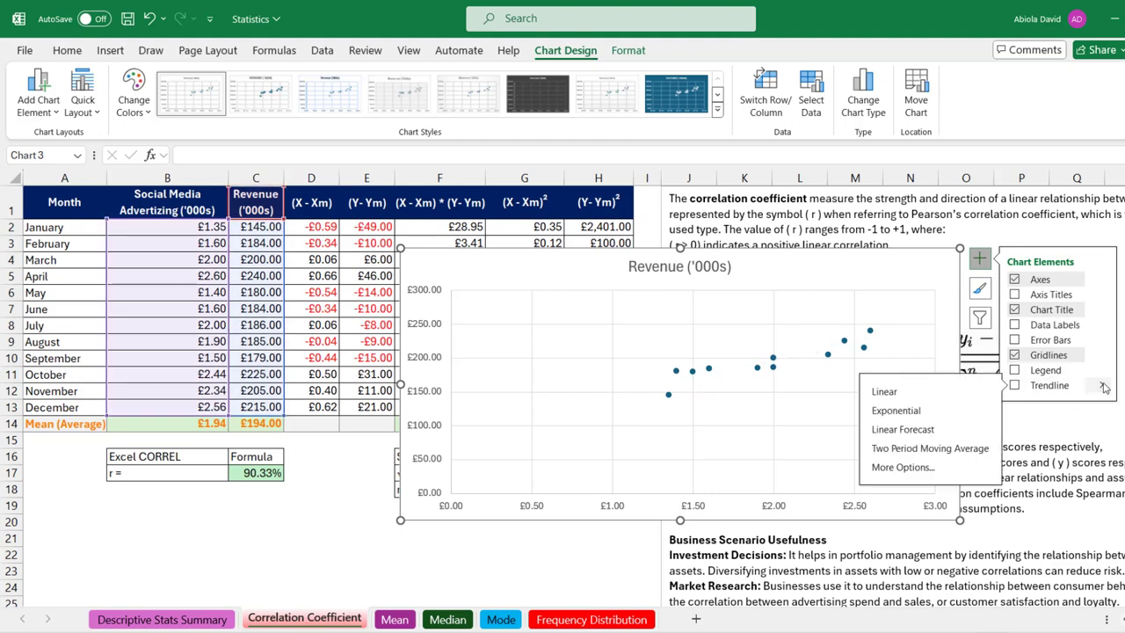
click(884, 392)
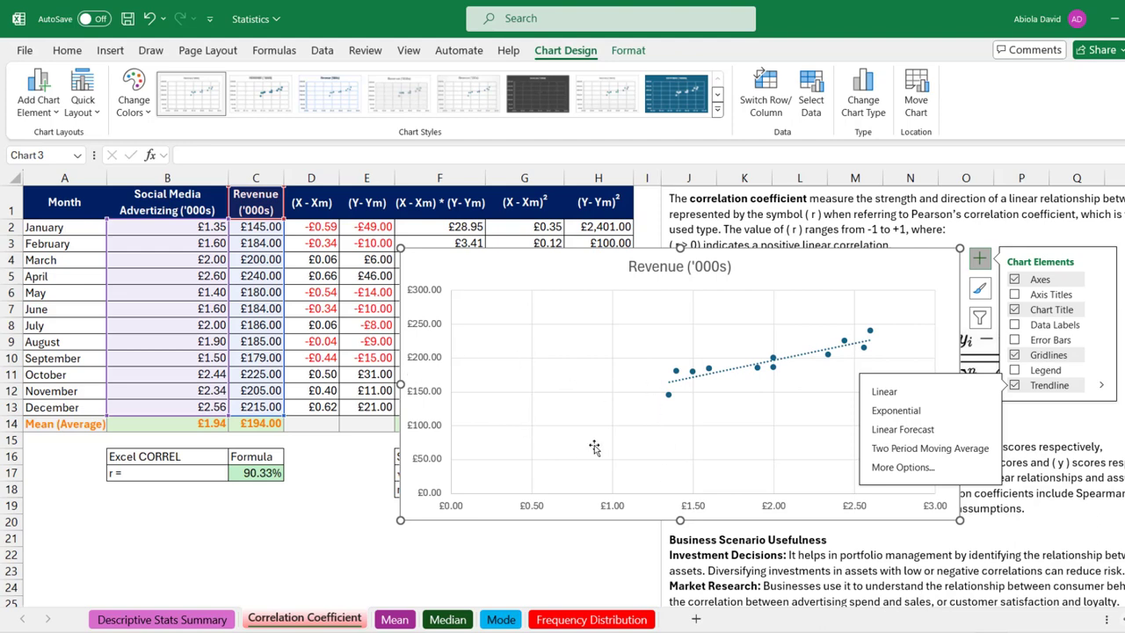
- Move the scatter chart clear of its formatting options and set the horizontal axis minimum bound to 1.25
click(538, 508)
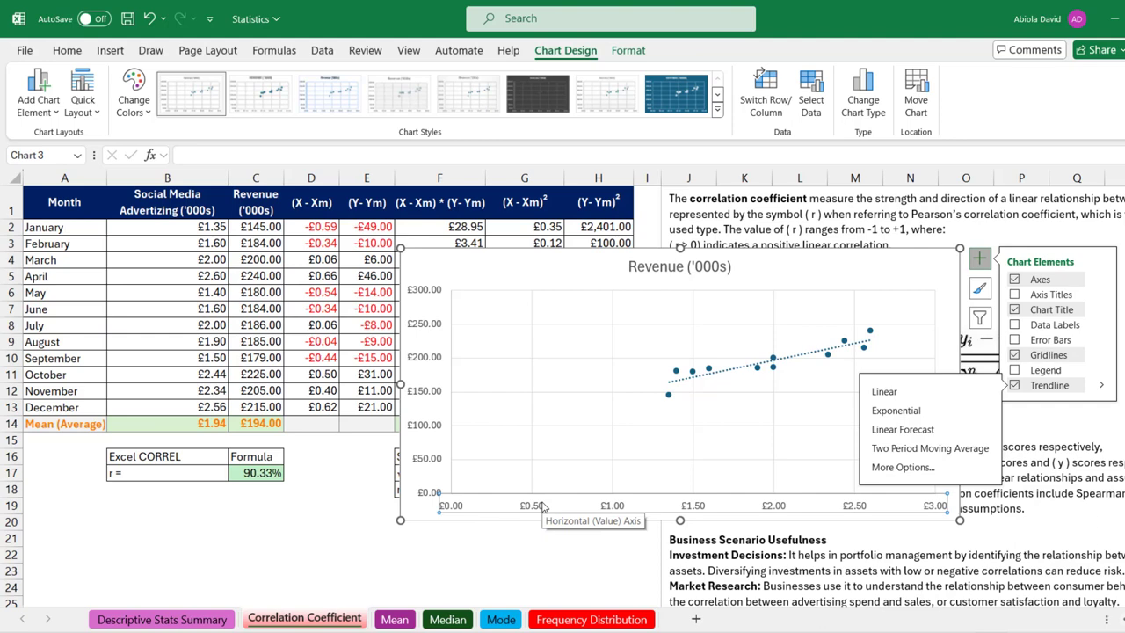
right_click(542, 507)
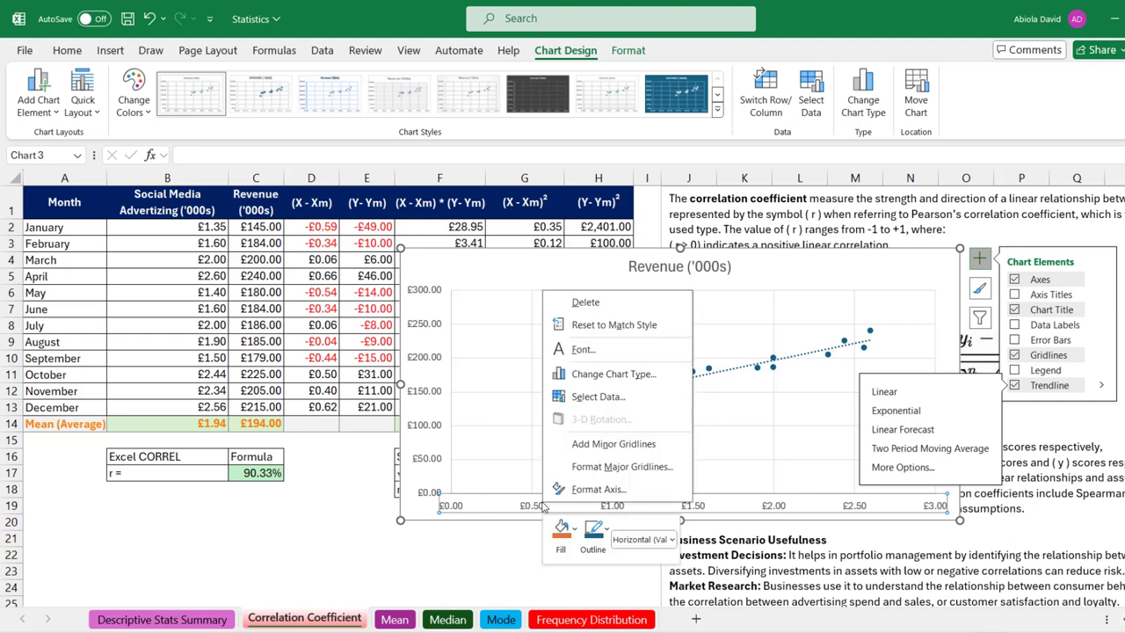
click(588, 490)
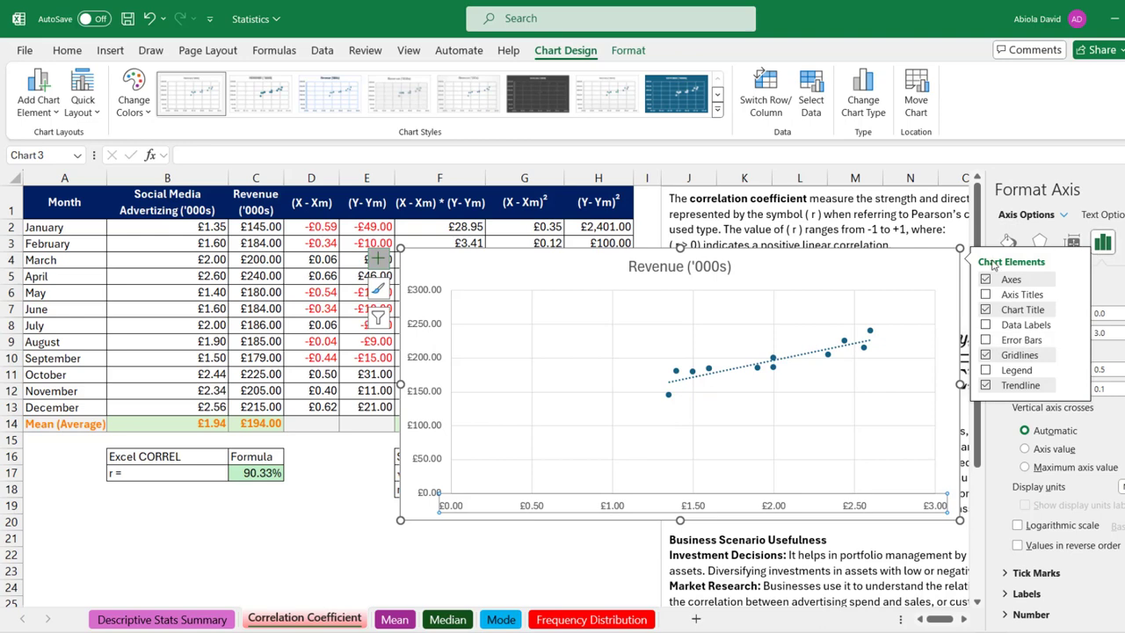
drag(846, 267, 570, 263)
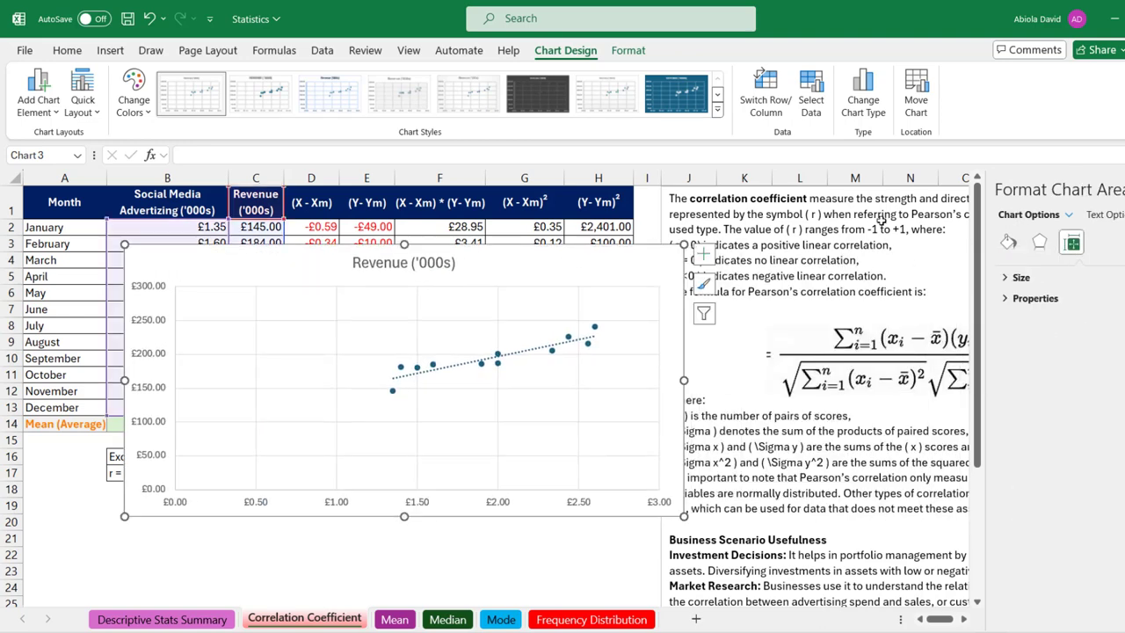
click(496, 504)
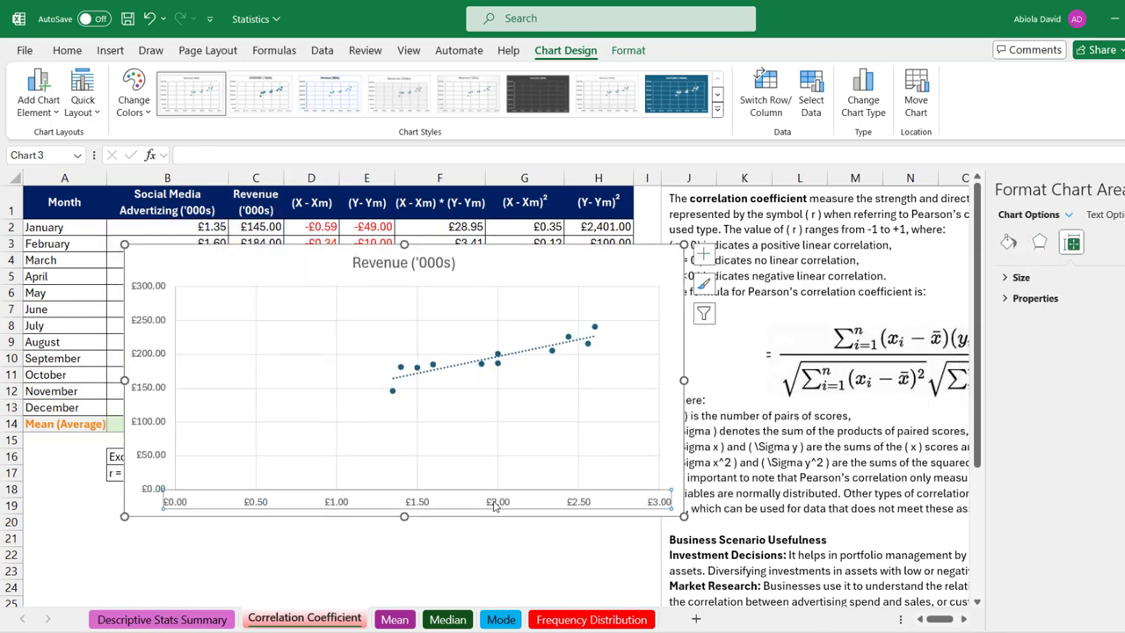
right_click(420, 516)
click(459, 498)
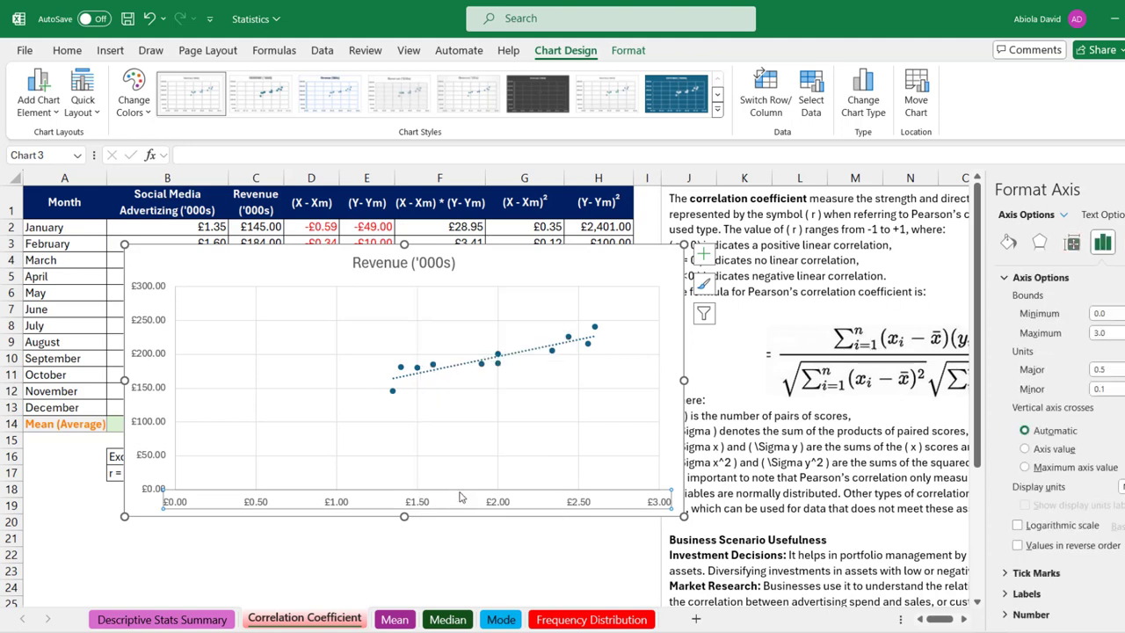
click(1104, 314)
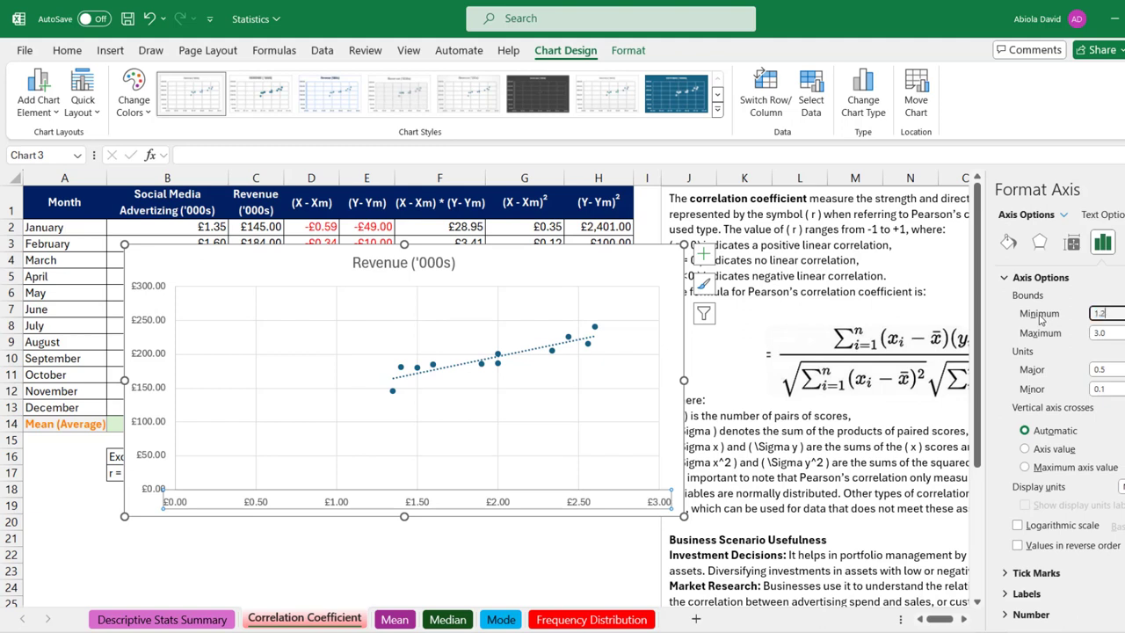
key(Return)
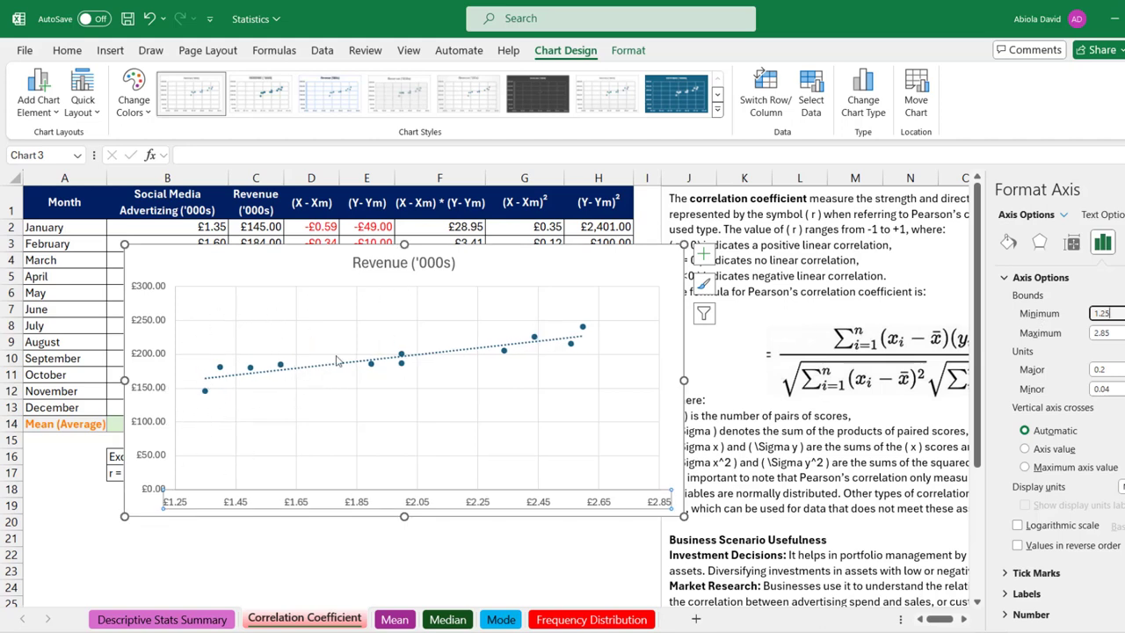
- Move the scatter chart below the correlation result tables and review the advertising and revenue data in columns B and C
drag(540, 261, 479, 535)
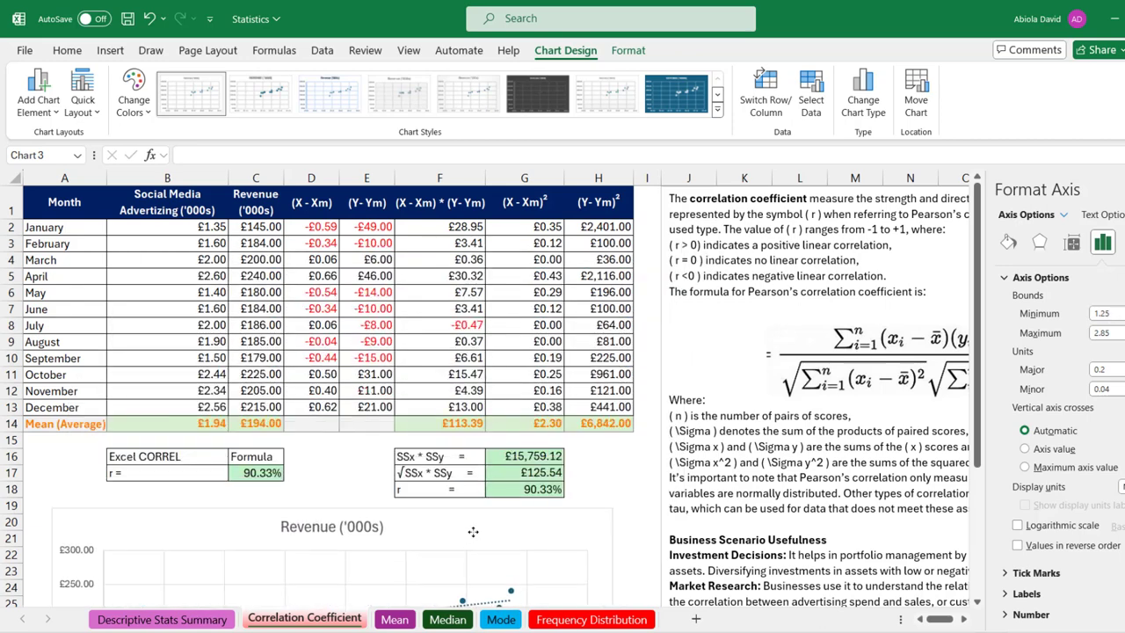
click(260, 228)
key(Left)
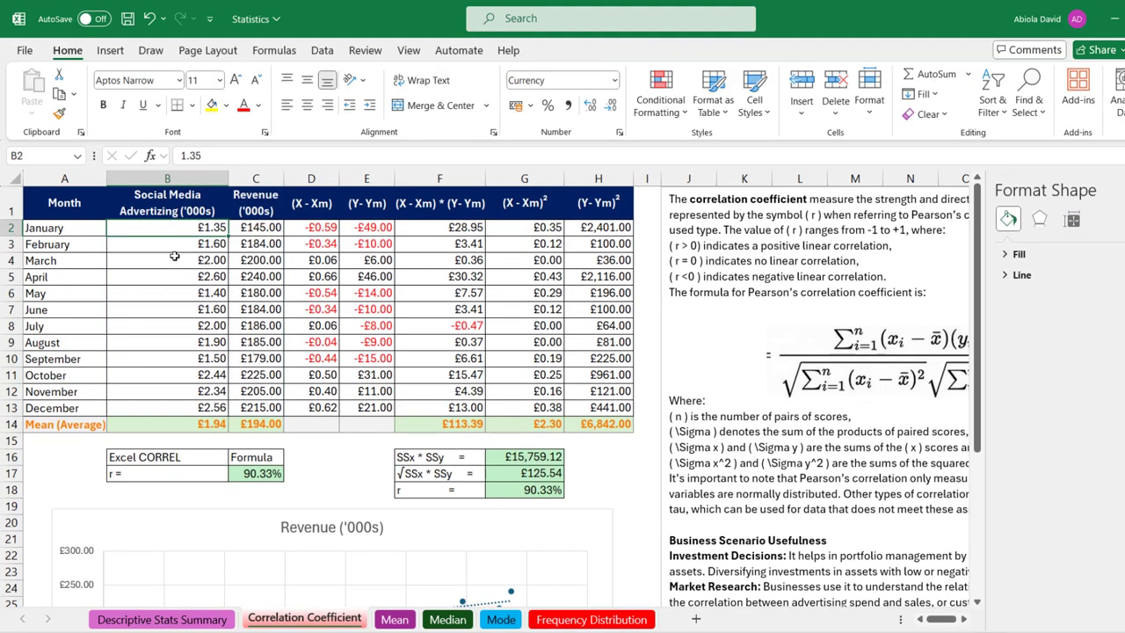
drag(246, 230, 254, 376)
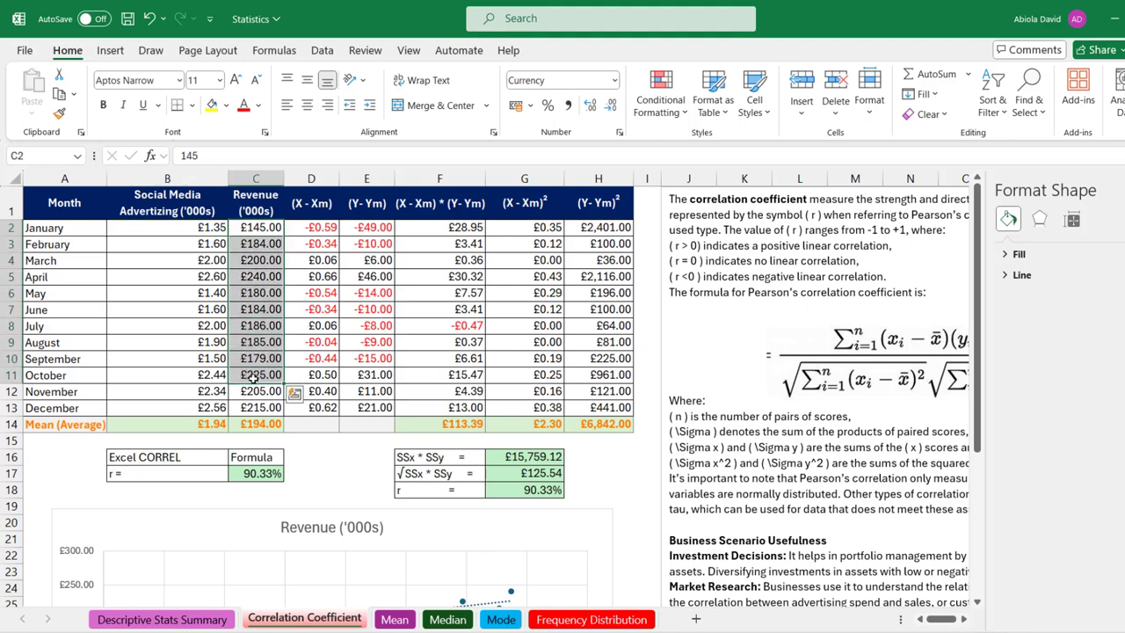
- On the Mean sheet, calculate the mean customer satisfaction in B10 with =AVERAGE(A14:A33)
click(394, 620)
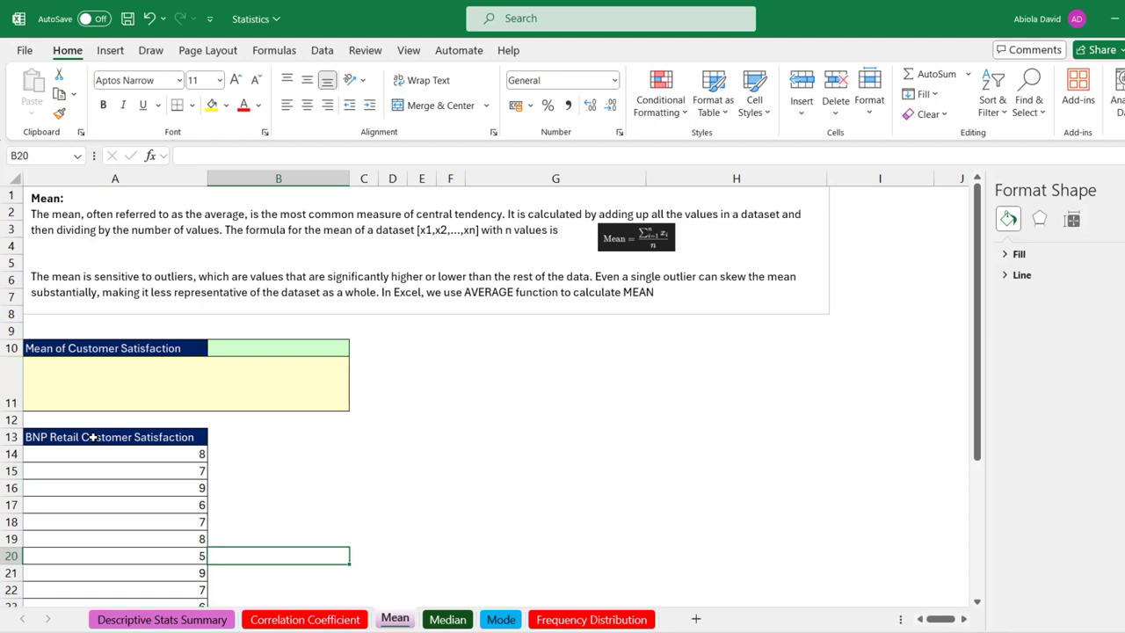
click(196, 454)
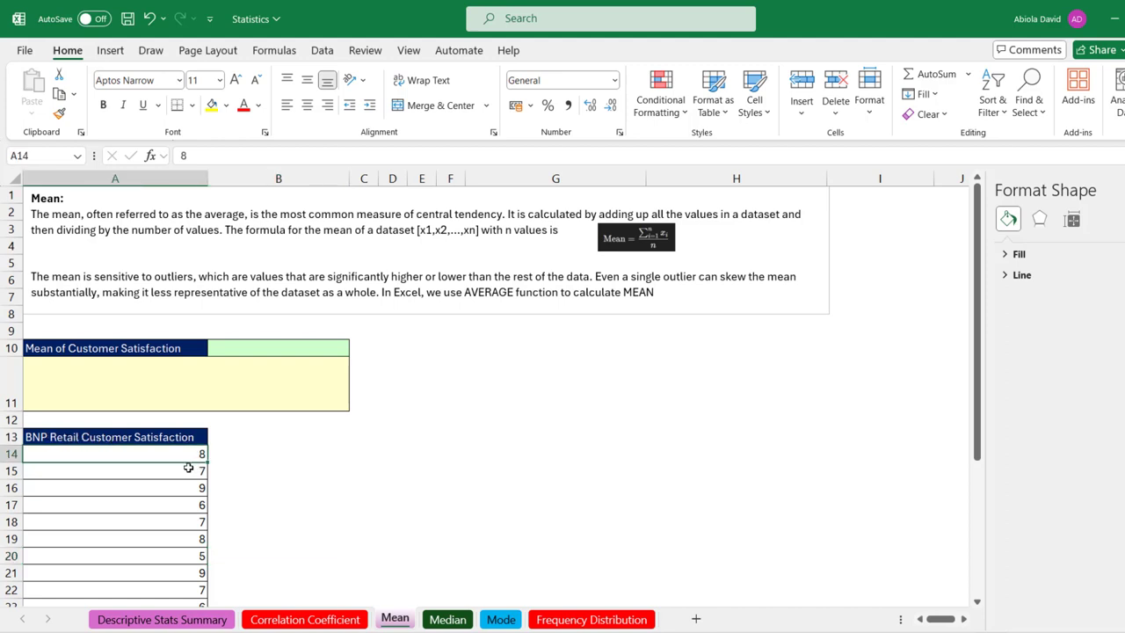
click(186, 524)
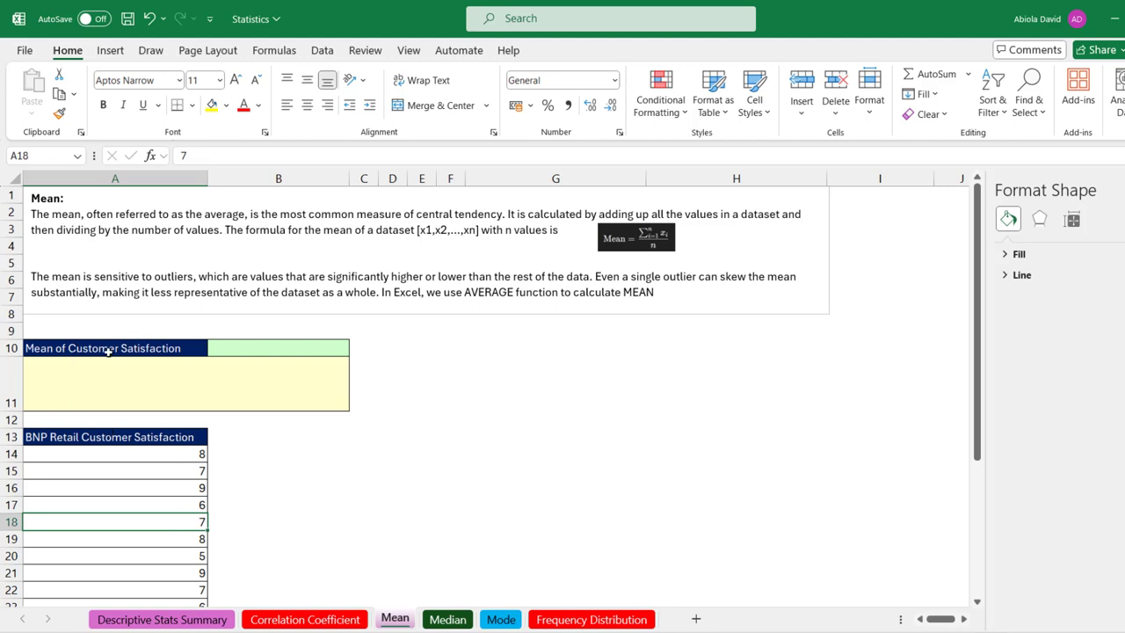
click(255, 348)
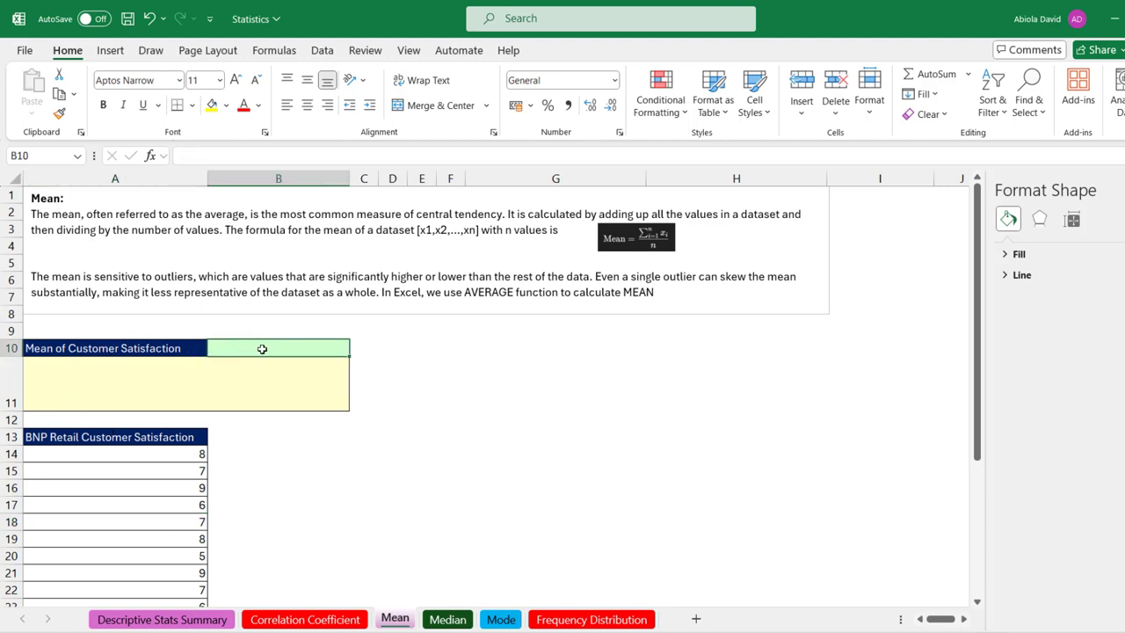
text(=avera)
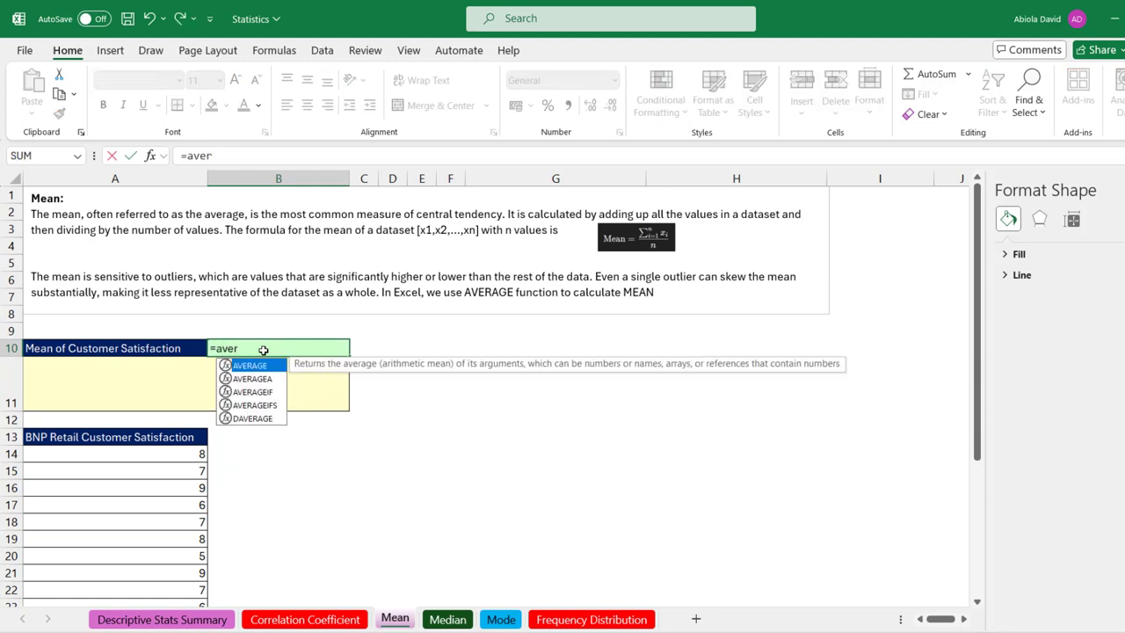
key(Tab)
click(171, 460)
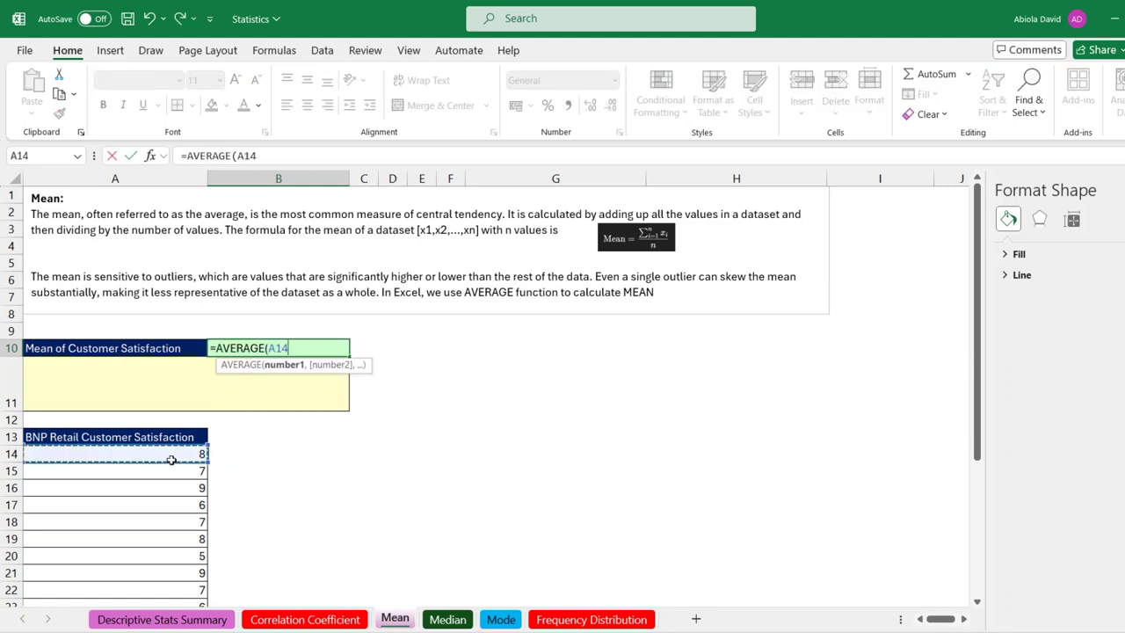
key(ctrl+shift+Down)
key(Return)
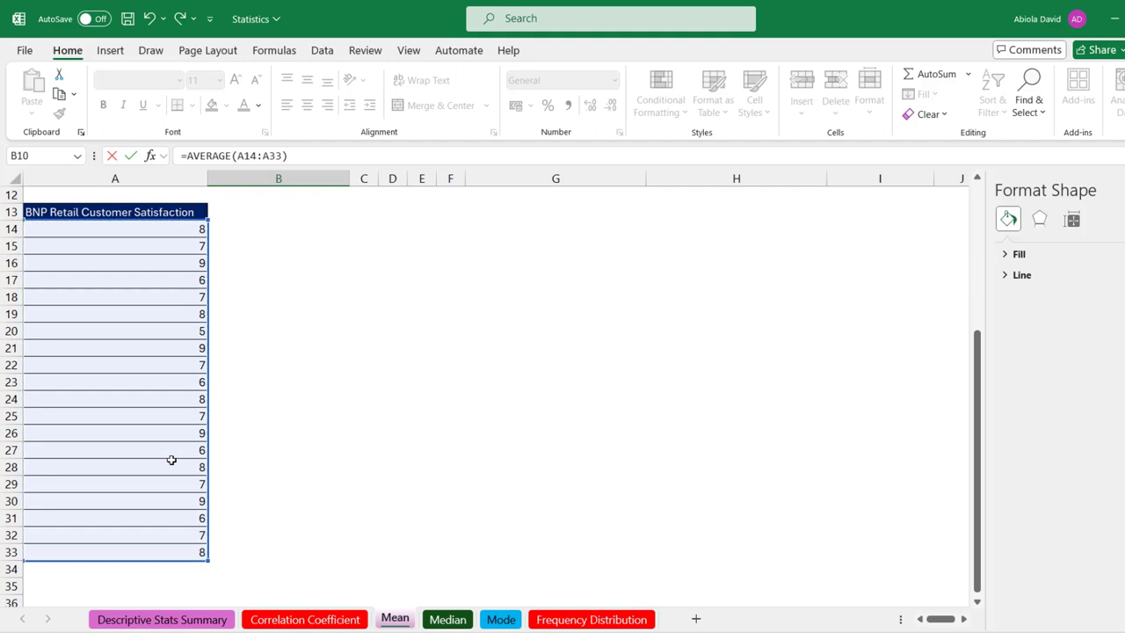
key(Up)
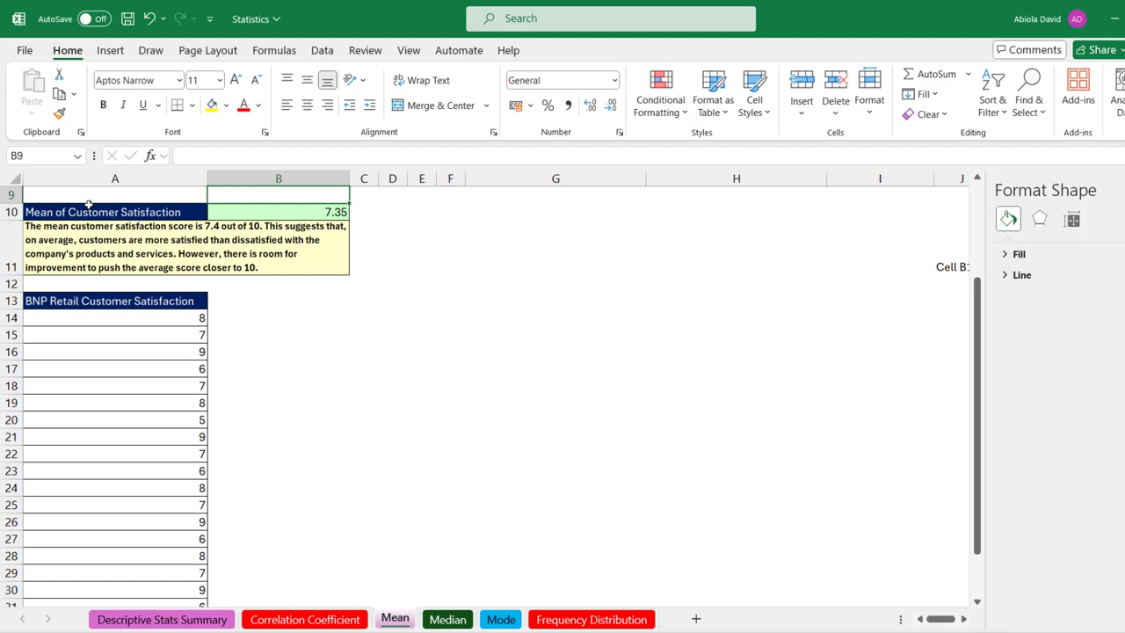
- On the Median sheet, calculate the mean house price in C8 with =AVERAGE(A13:A32)
click(448, 620)
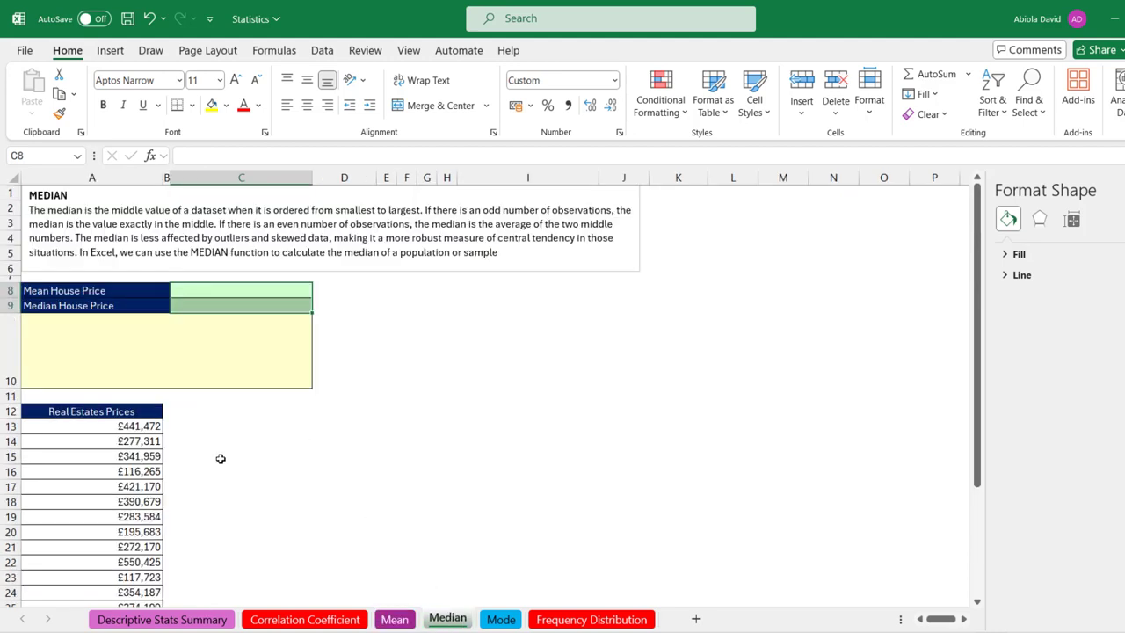
click(128, 428)
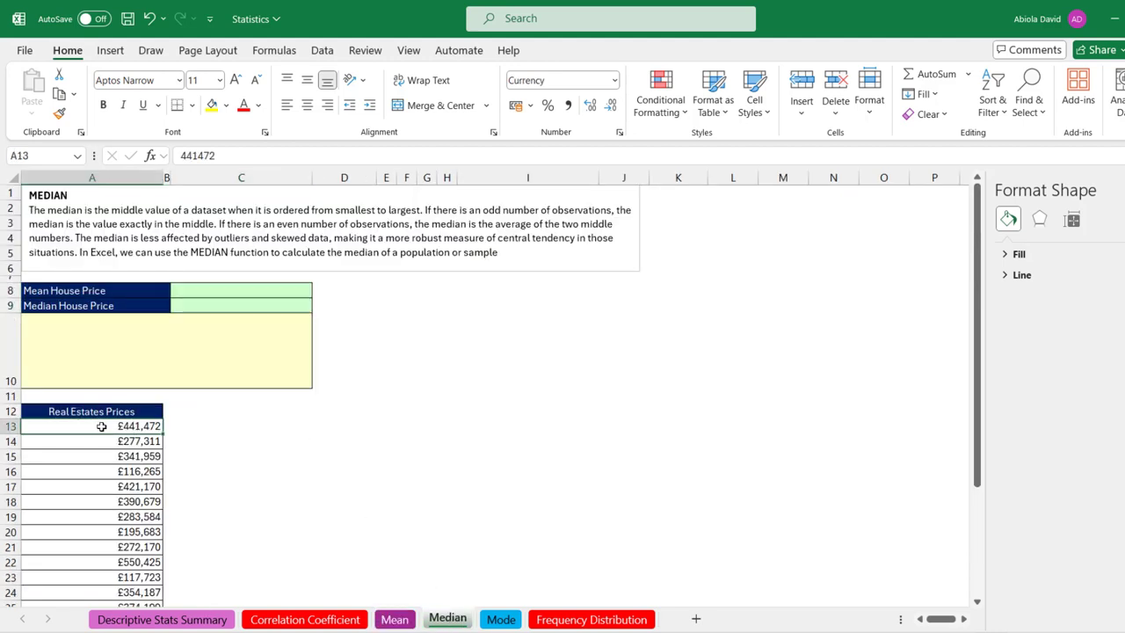
click(211, 291)
click(221, 307)
click(220, 290)
text(=ae)
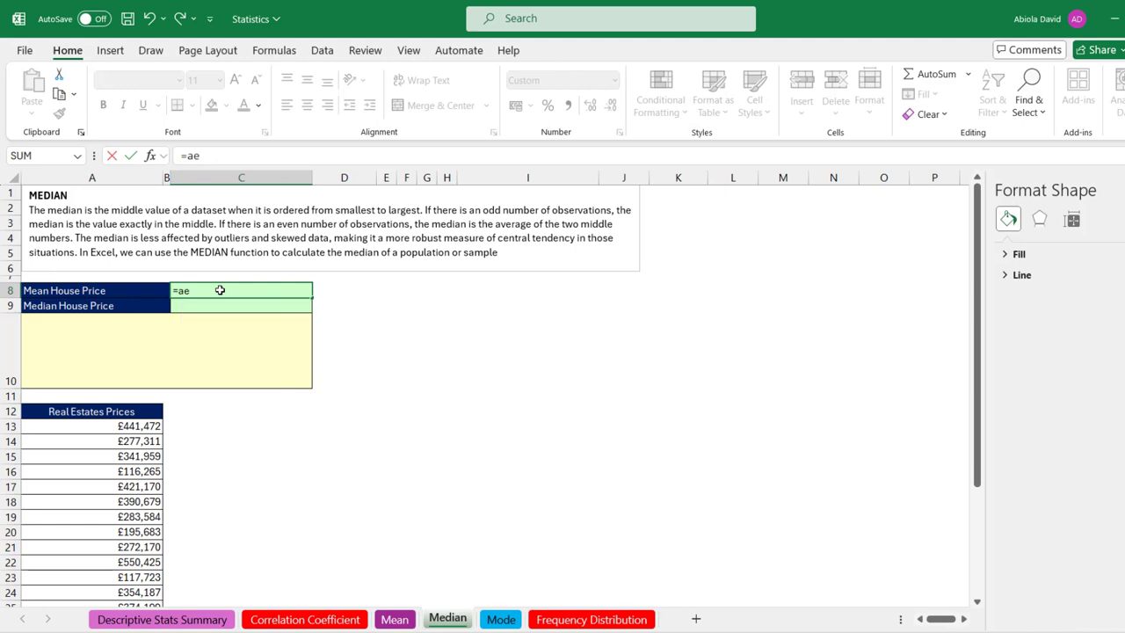
key(BackSpace)
text(ve)
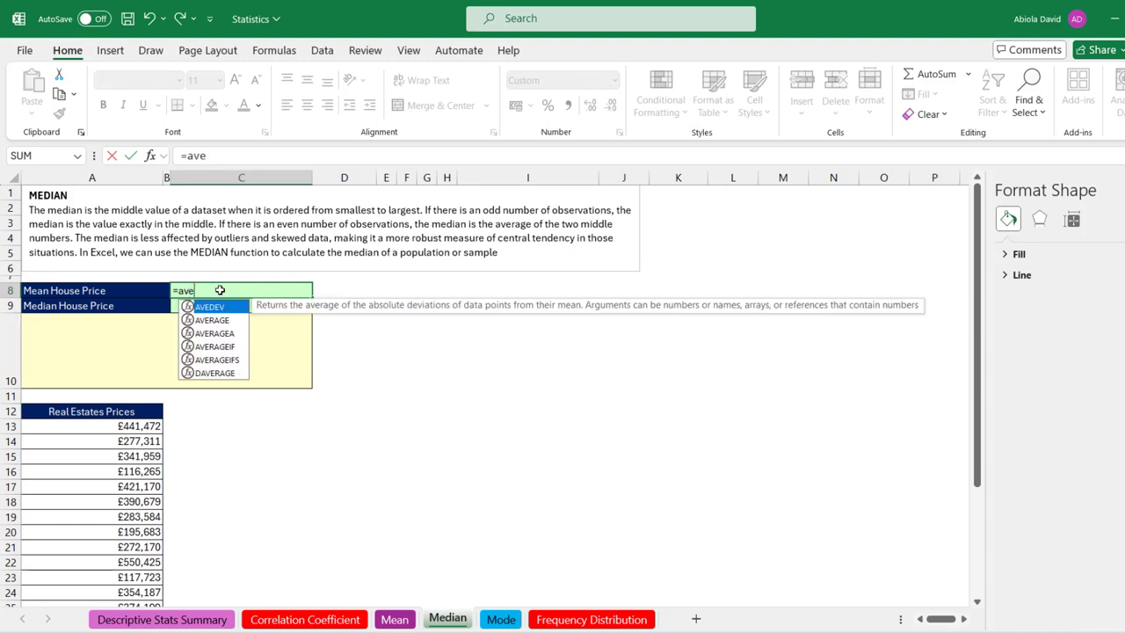
key(Down)
key(Tab)
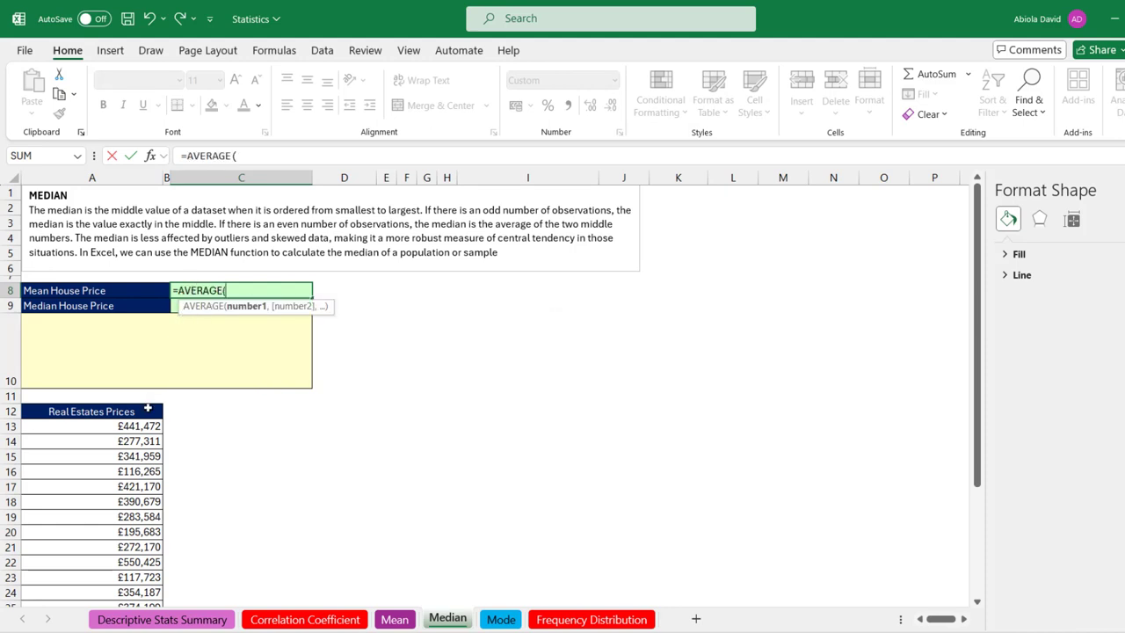
click(134, 426)
key(ctrl+shift+Down)
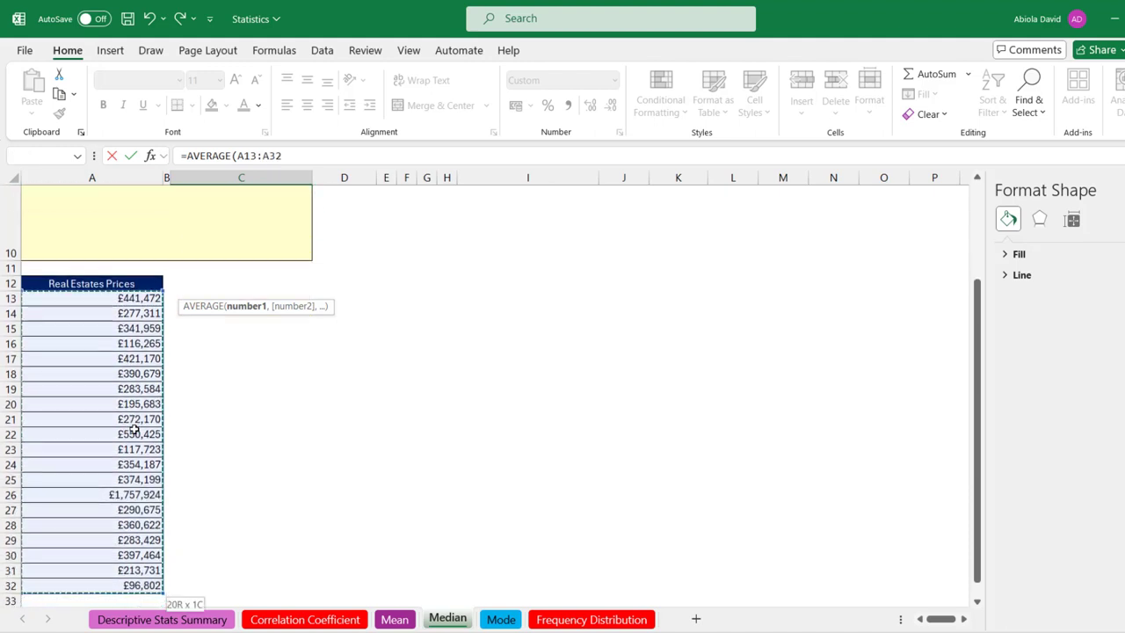
scroll(134, 426, up, 3)
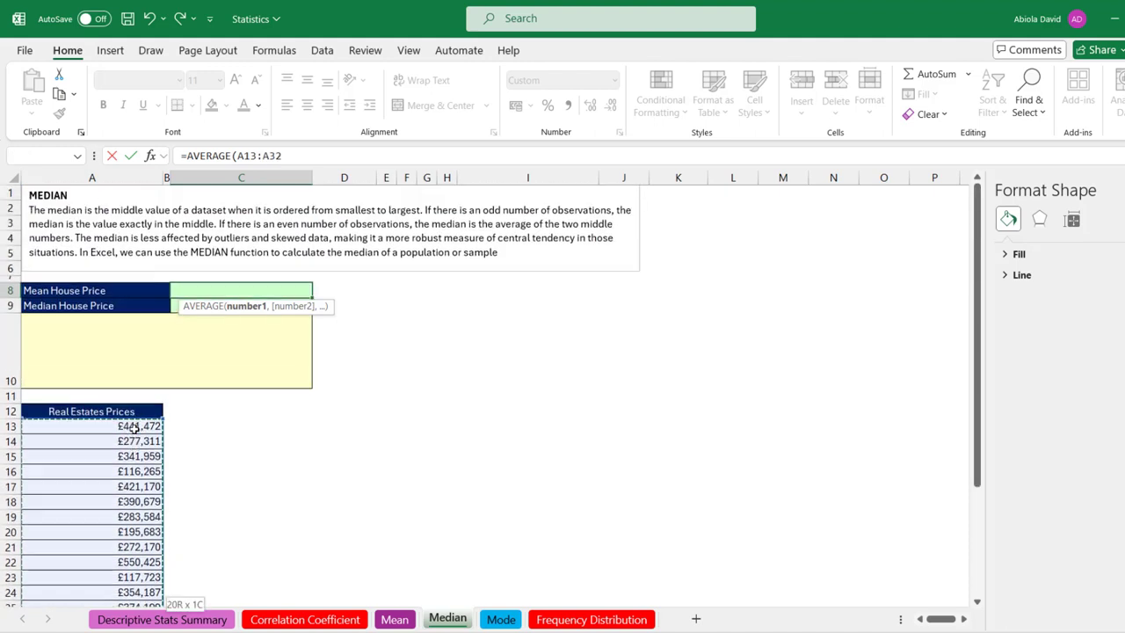
text())
key(ctrl+Return)
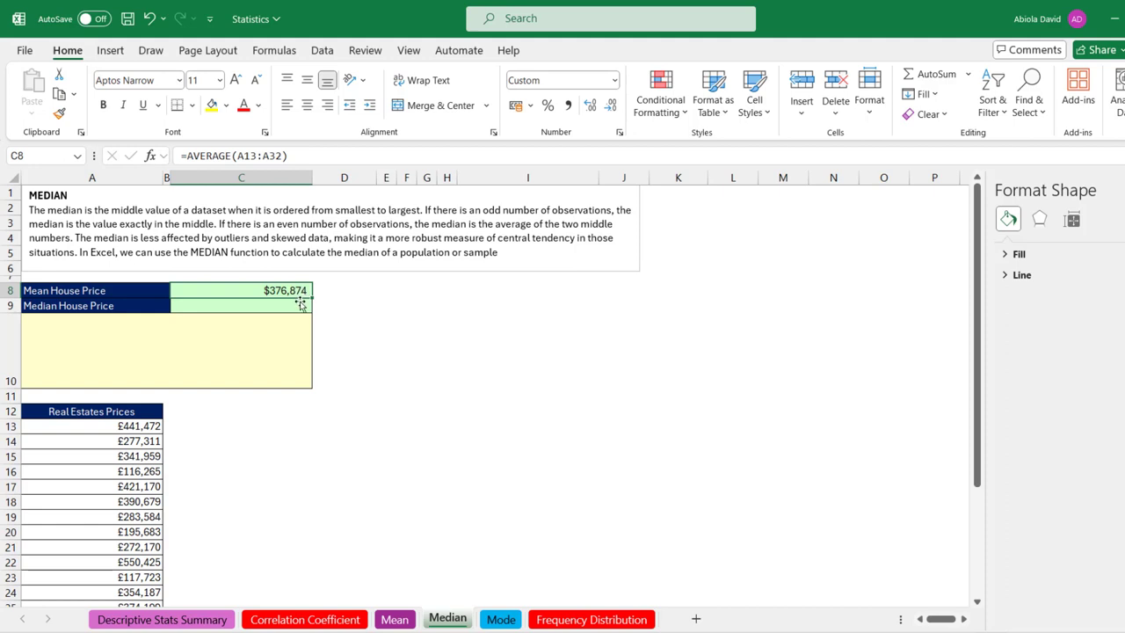
- On the Median sheet, calculate the median house price in C9 with =MEDIAN(A13:A32)
click(192, 309)
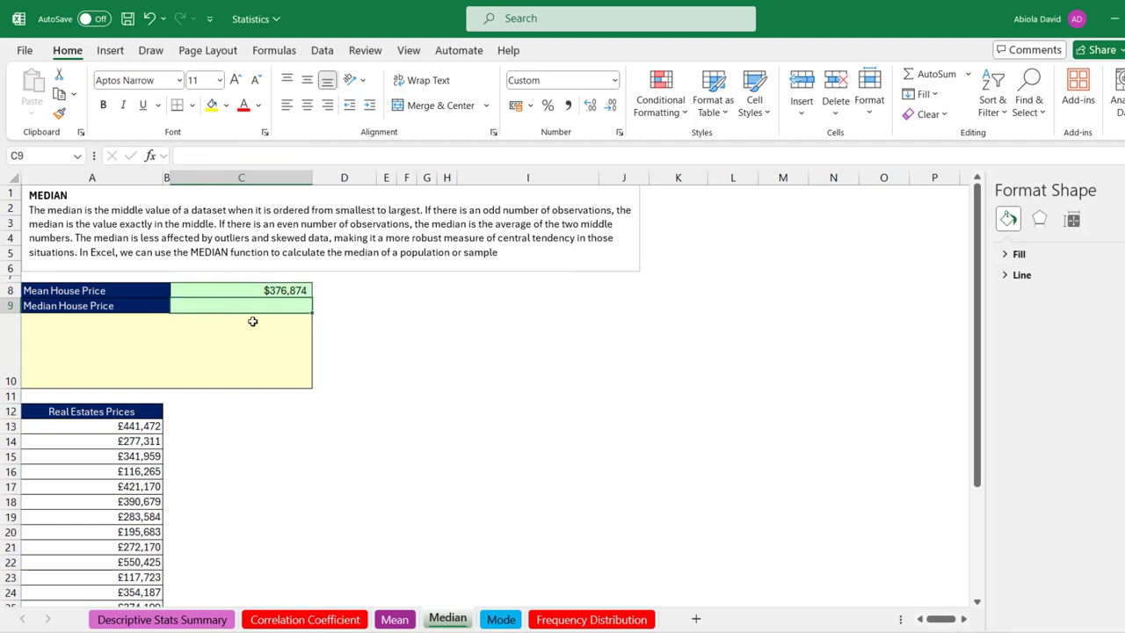
text(=medi)
key(Tab)
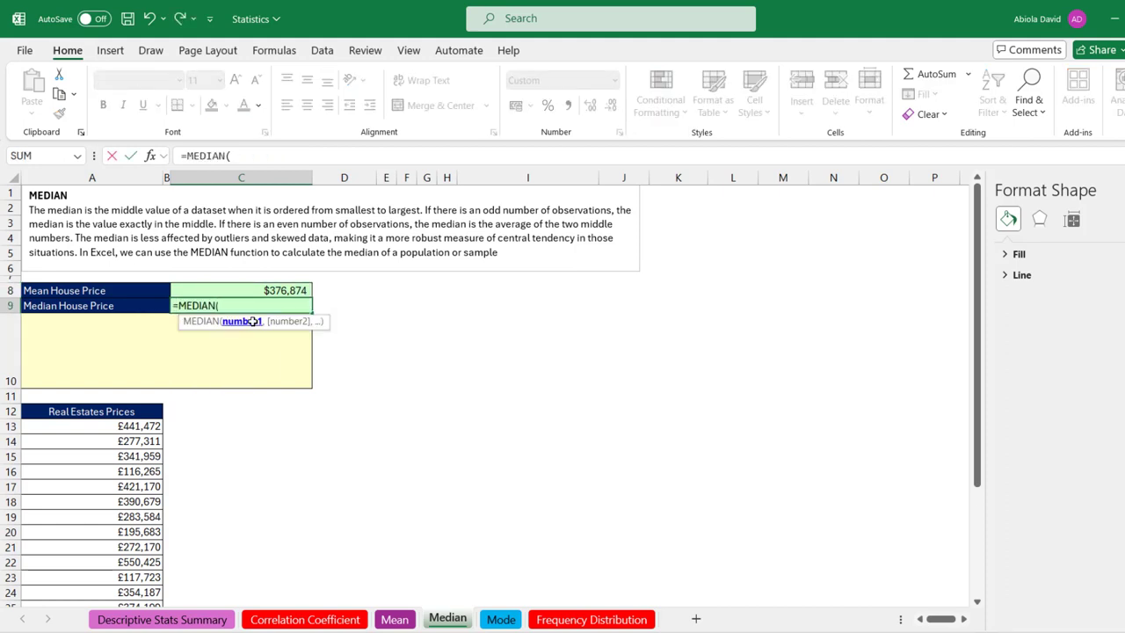
click(112, 428)
key(ctrl+shift+Down)
text())
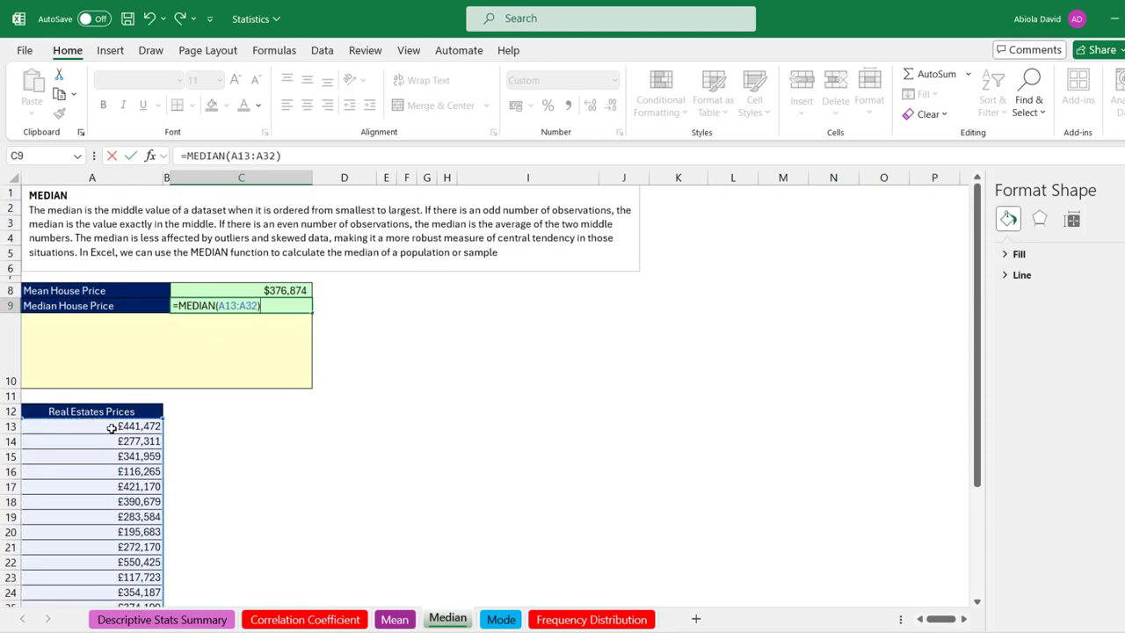
key(ctrl+Return)
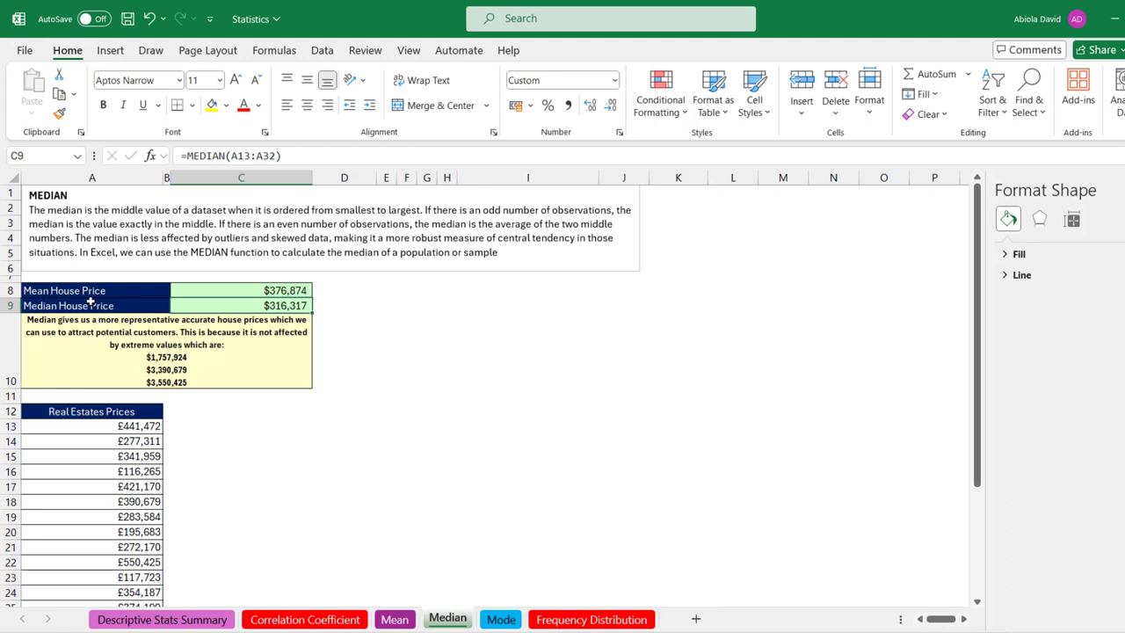
click(119, 438)
click(118, 500)
click(118, 529)
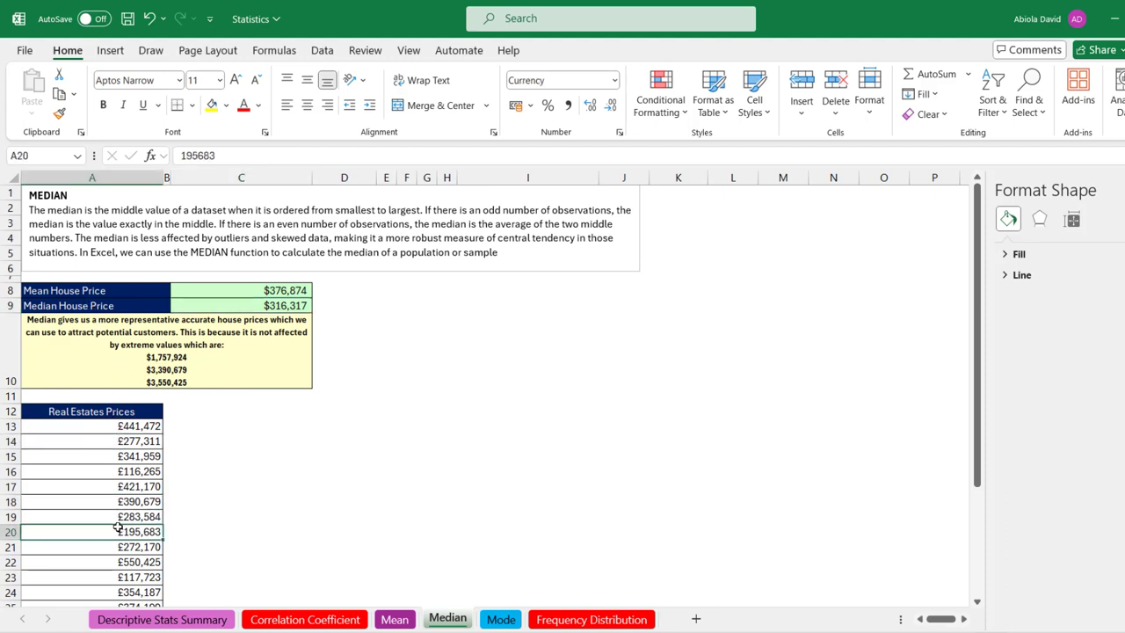
- On the Mode sheet, count how often each unique book genre occurs by entering =COUNTIF(B11:B30,D13#) in E13
click(499, 620)
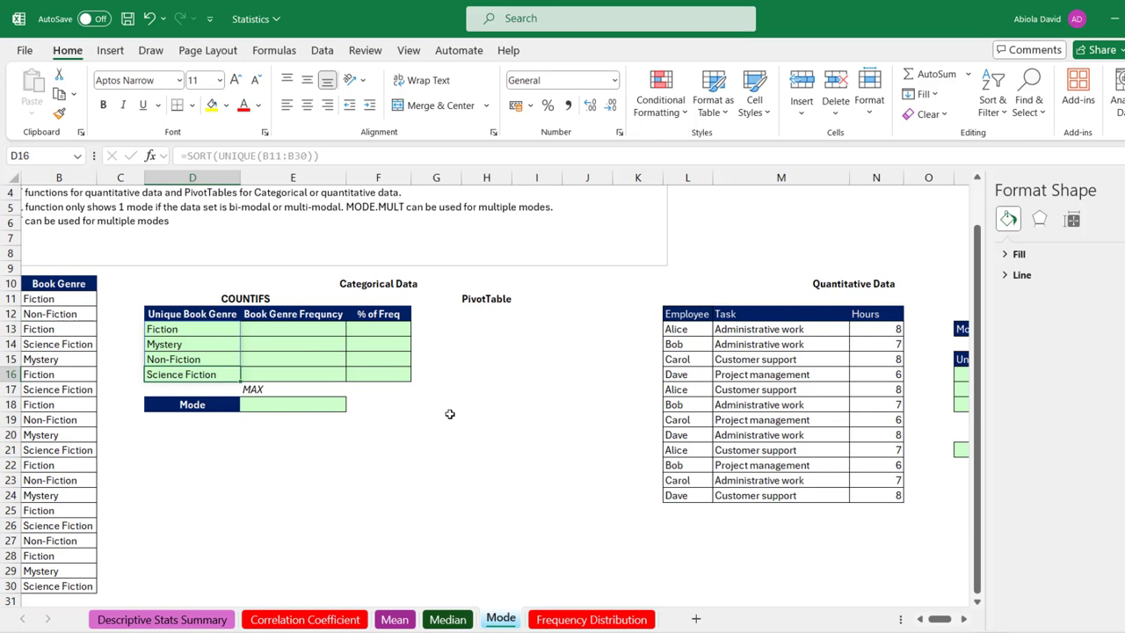
key(Home)
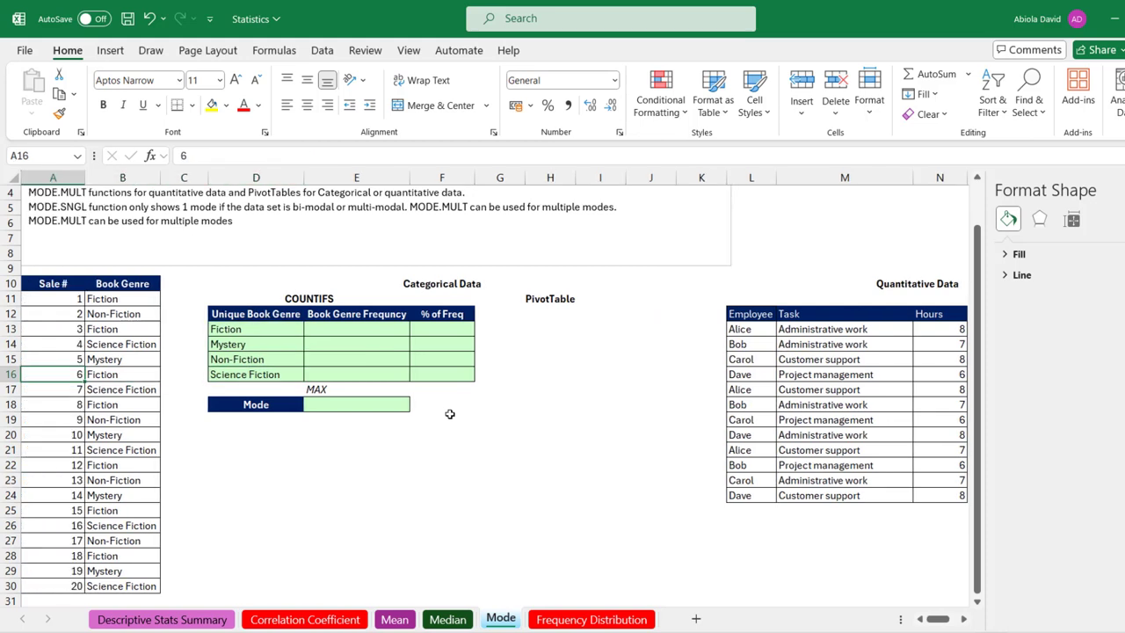
click(276, 329)
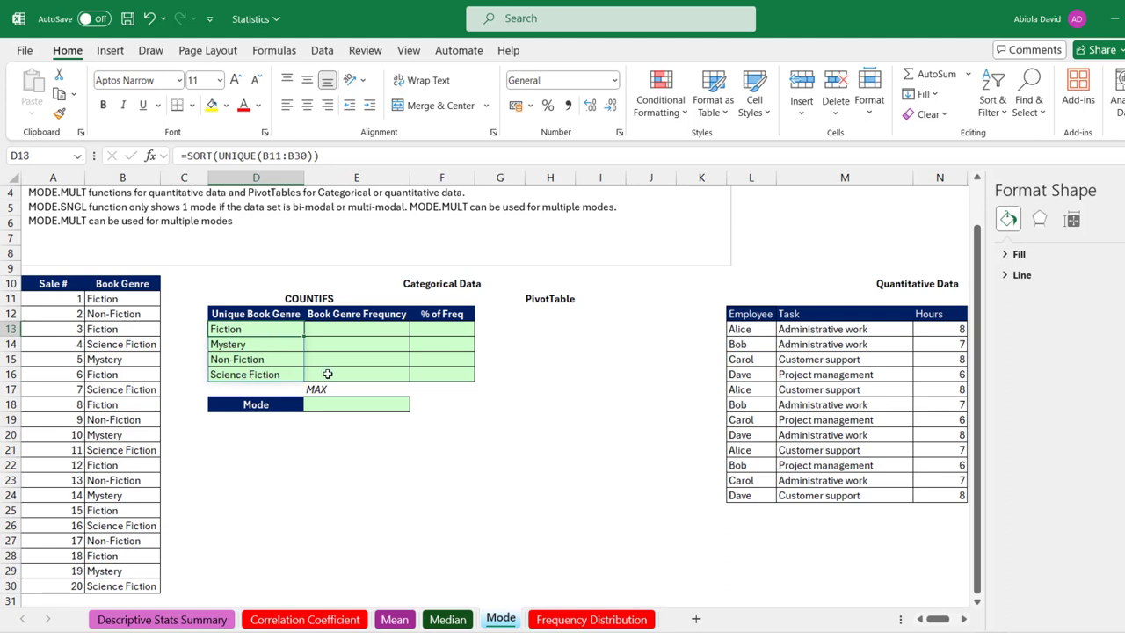
click(353, 326)
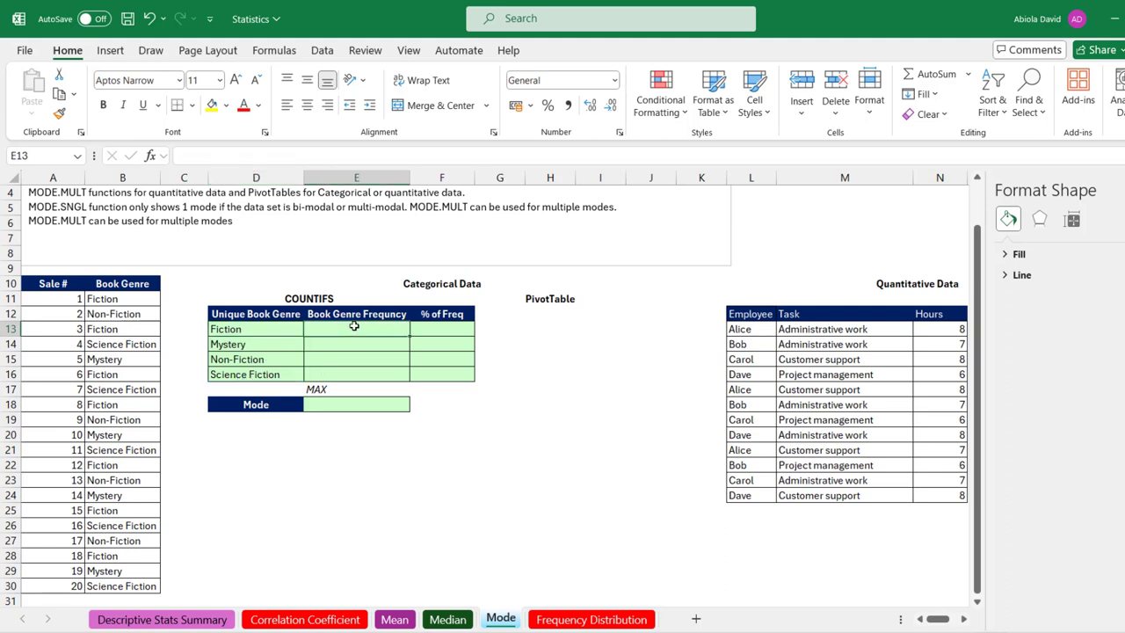
text(=count)
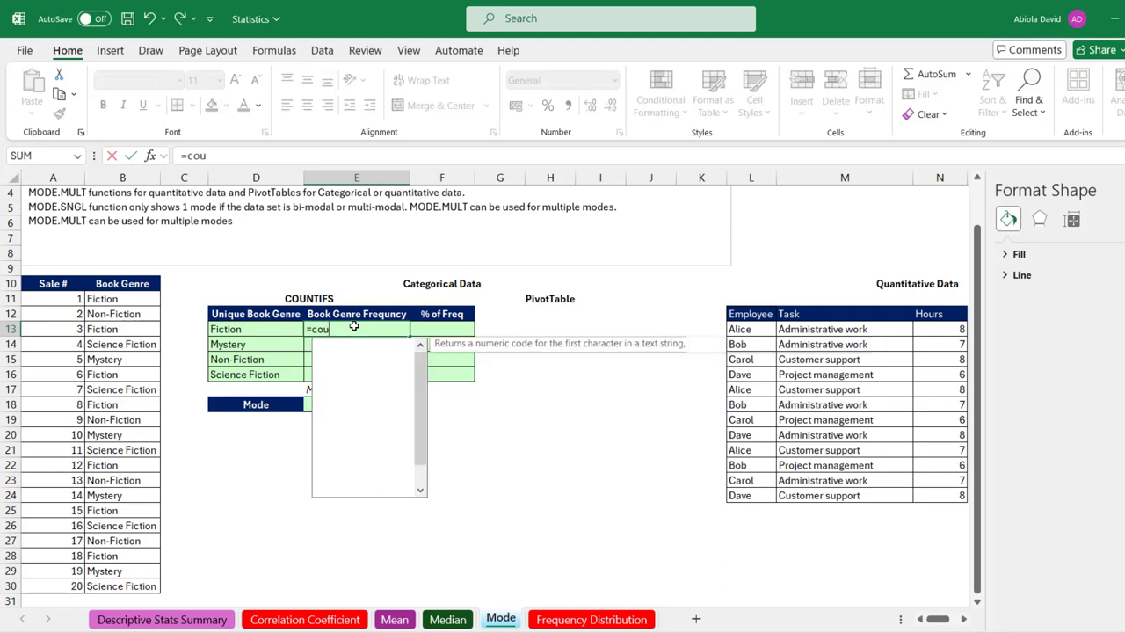
key(Down)
key(Down)
key(Down)
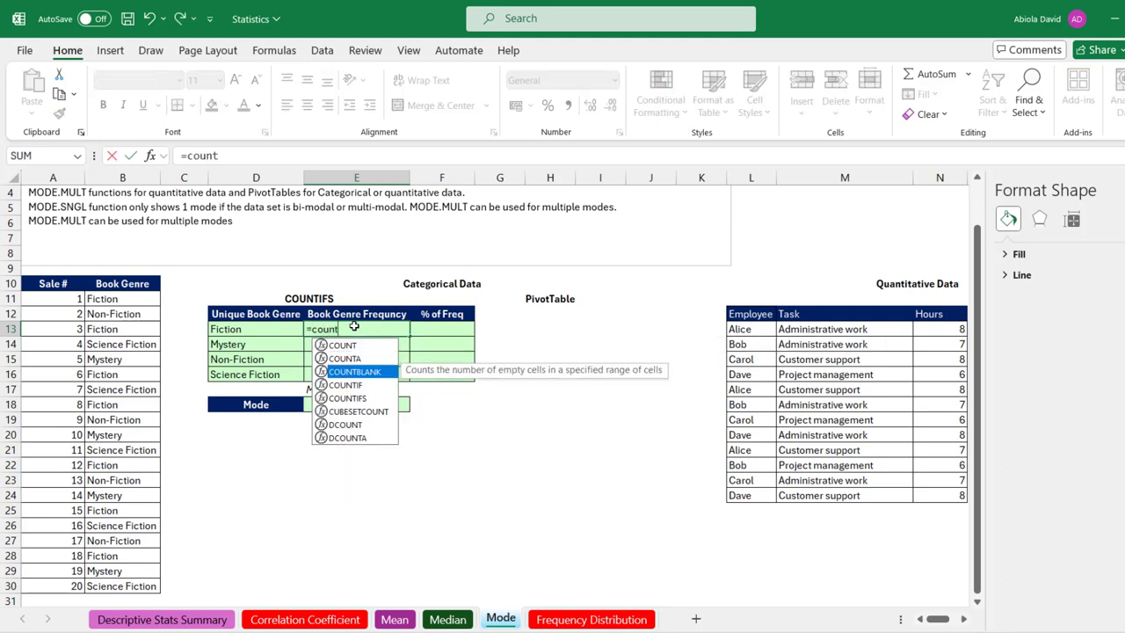
key(Tab)
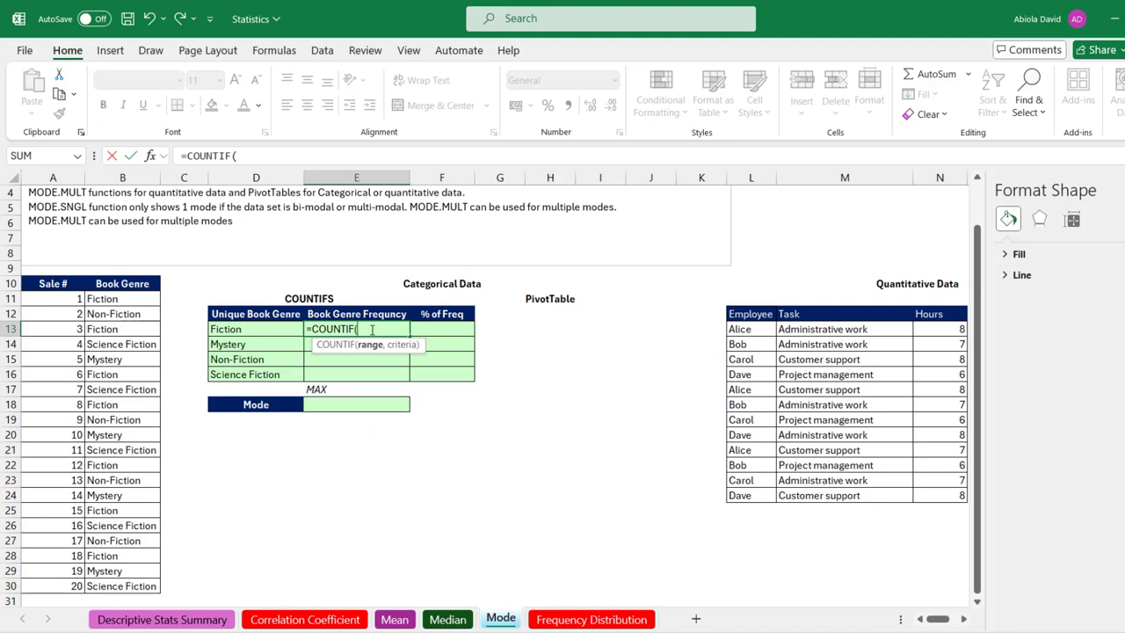
click(139, 298)
drag(139, 298, 119, 587)
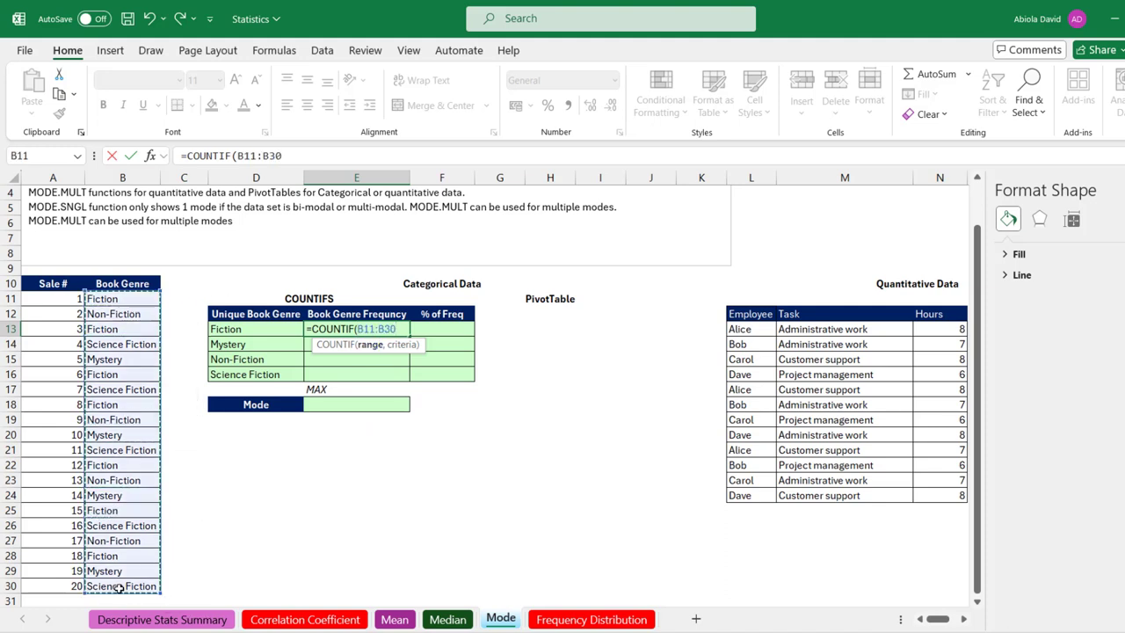
text(,)
drag(274, 330, 264, 376)
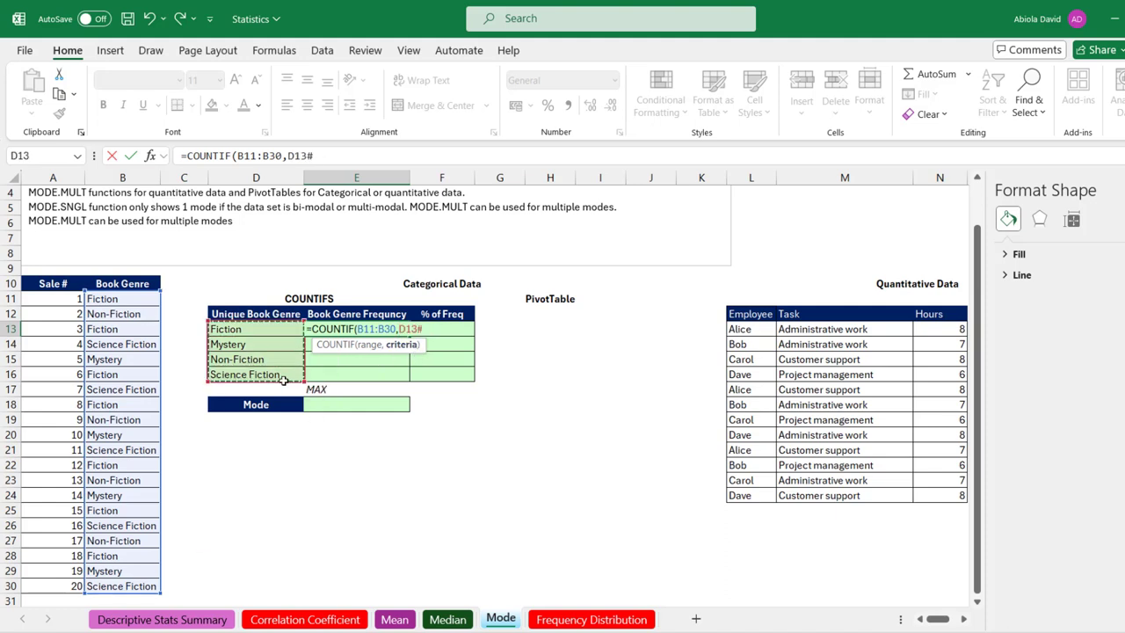
text())
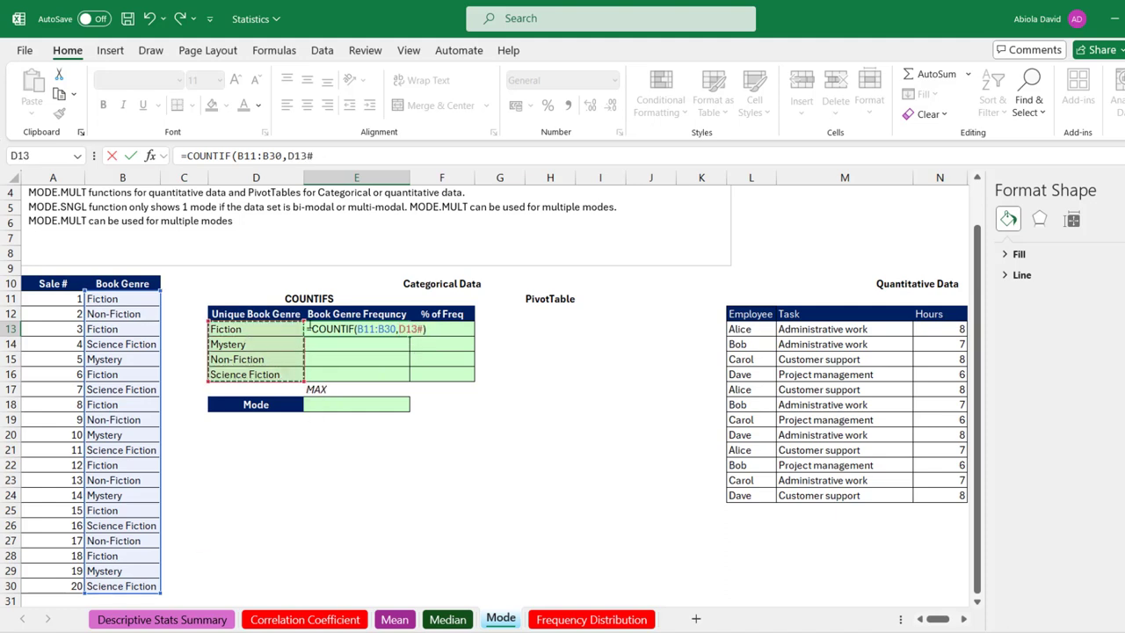
key(ctrl+Return)
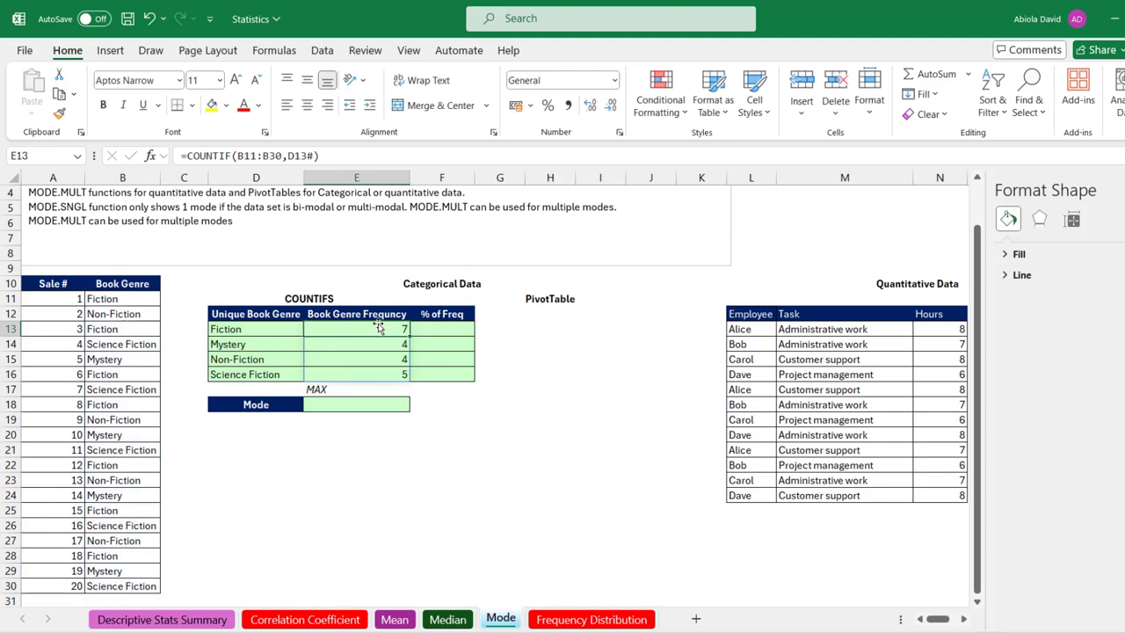
- Calculate the Fiction genre's share of the total frequency in F13 with =E13/SUM($E$13#)
click(452, 327)
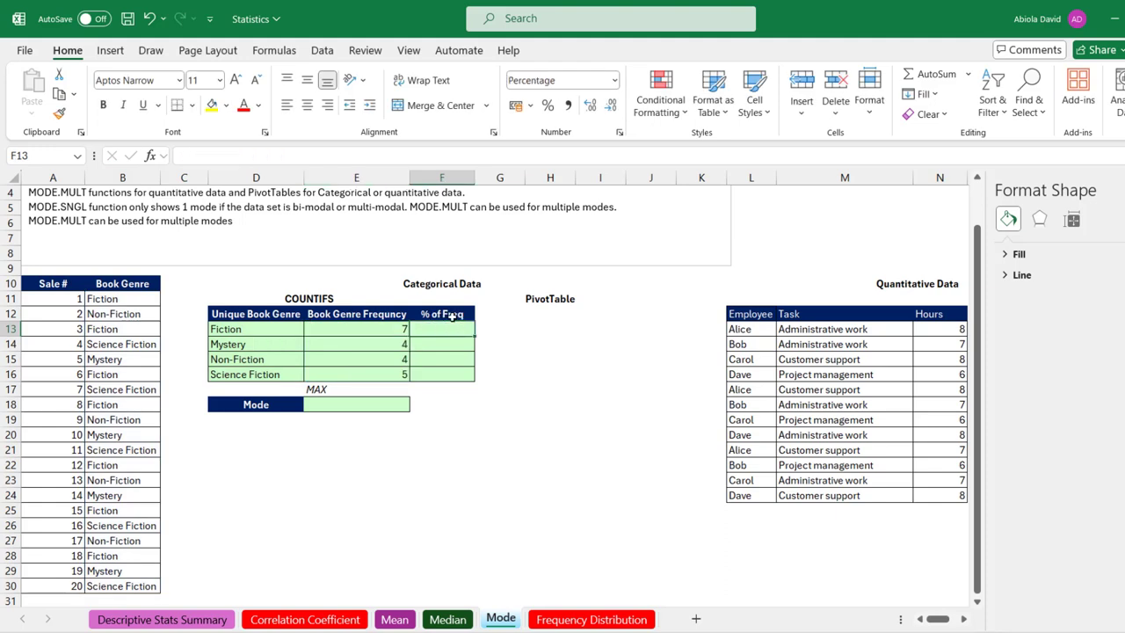
text(=)
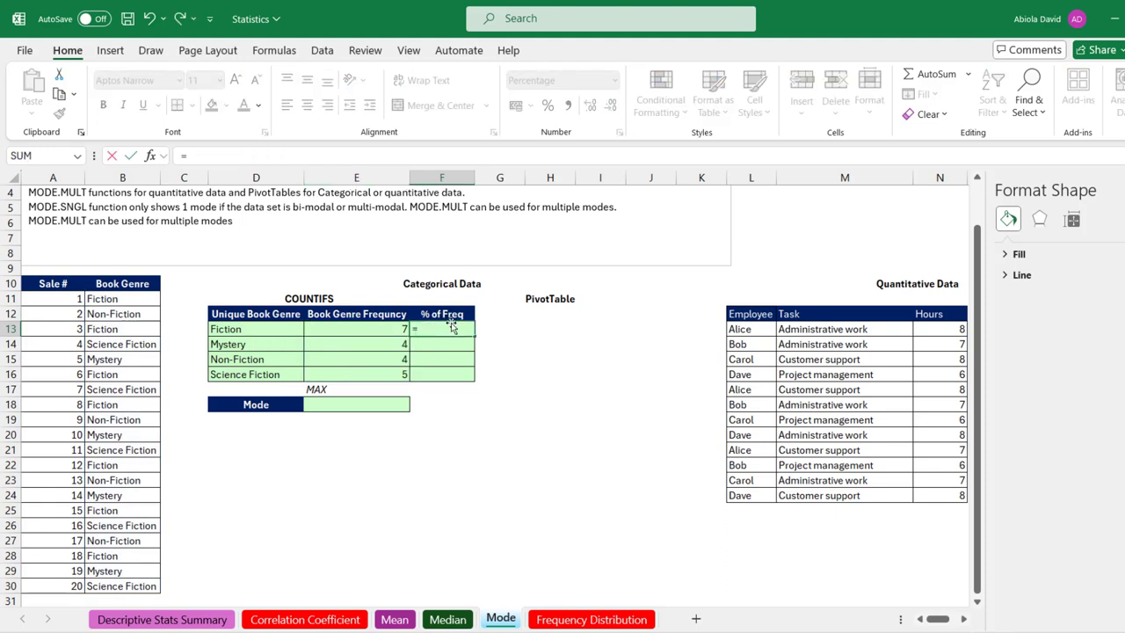
click(386, 326)
text(/sum)
key(Tab)
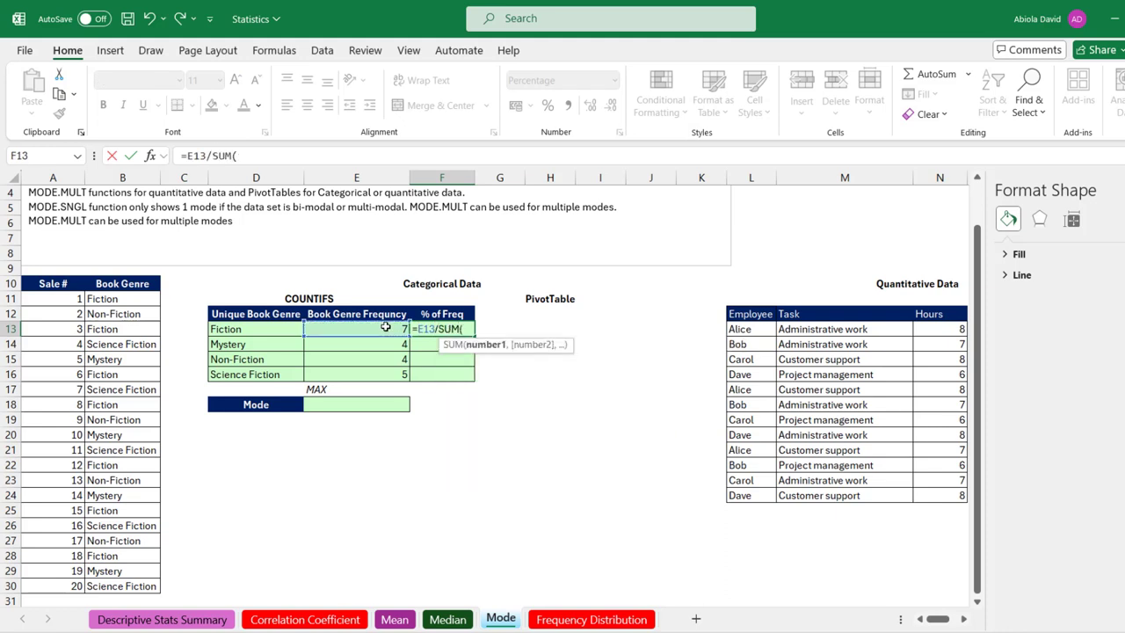
drag(386, 328, 396, 373)
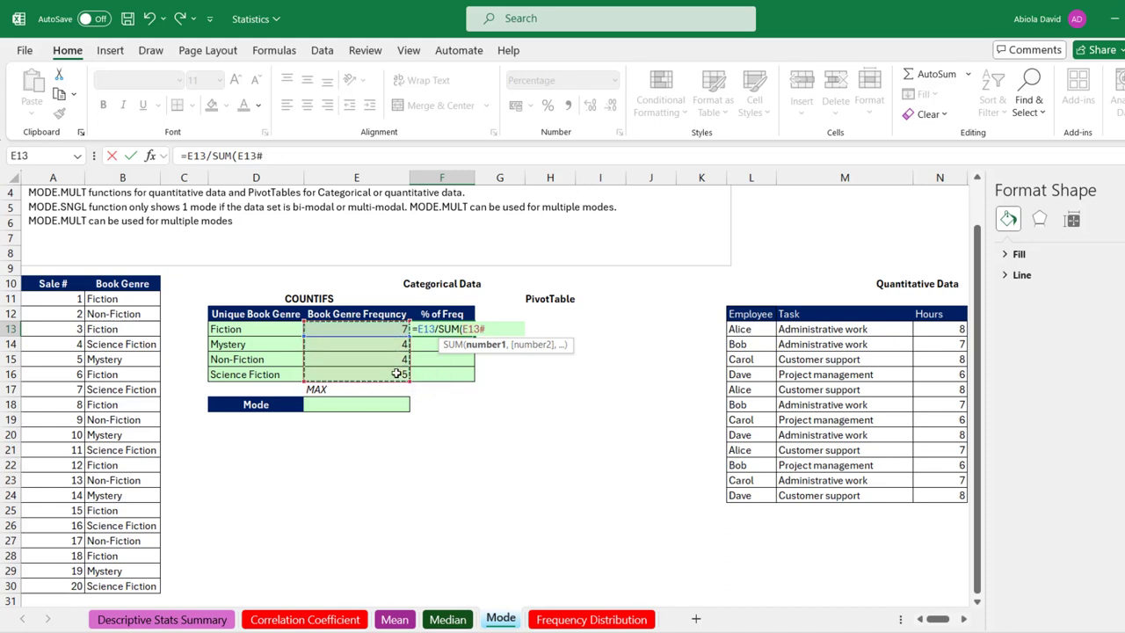
key(F4)
text())
key(ctrl+Return)
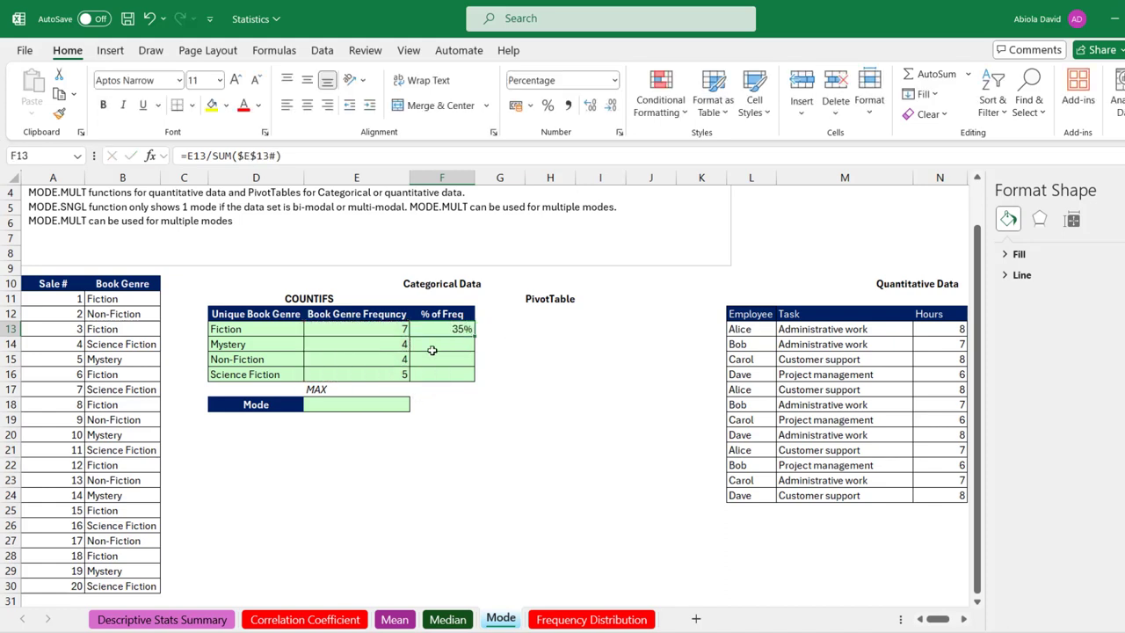
- Fill the percentage formula from F13 down to F16 only and add an AutoSum total in F17
double_click(475, 336)
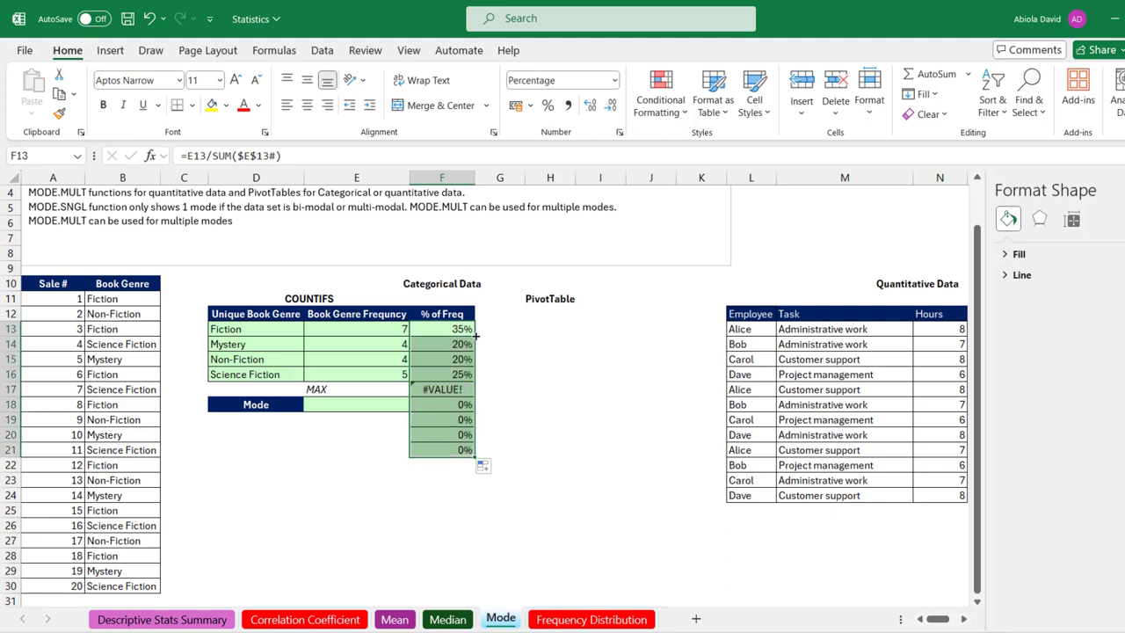
key(ctrl+z)
drag(475, 335, 475, 377)
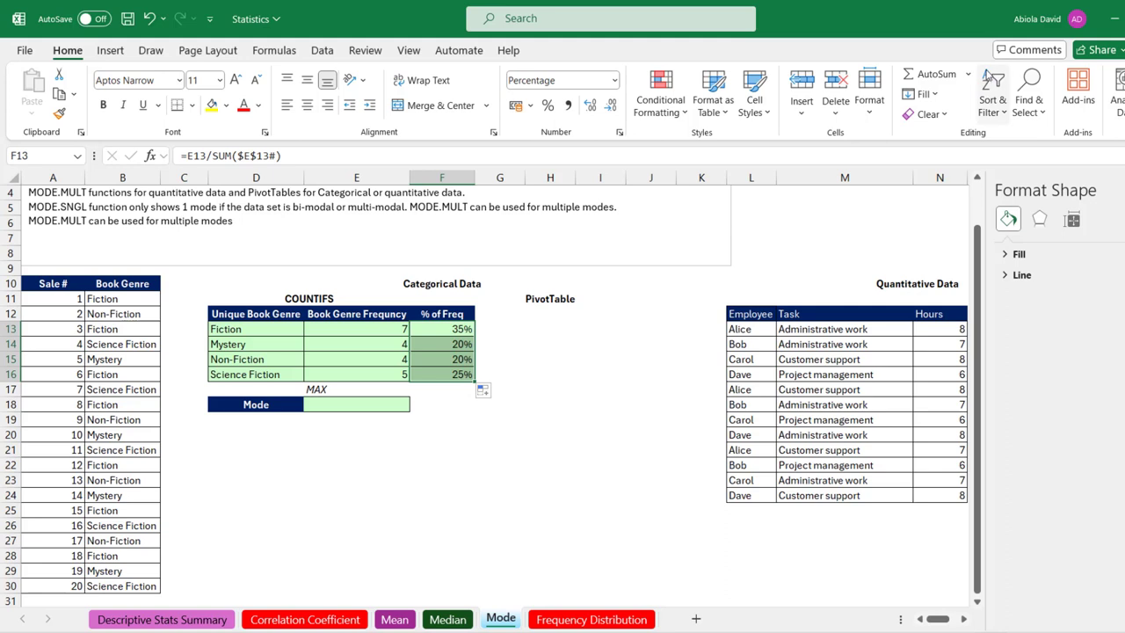
click(932, 74)
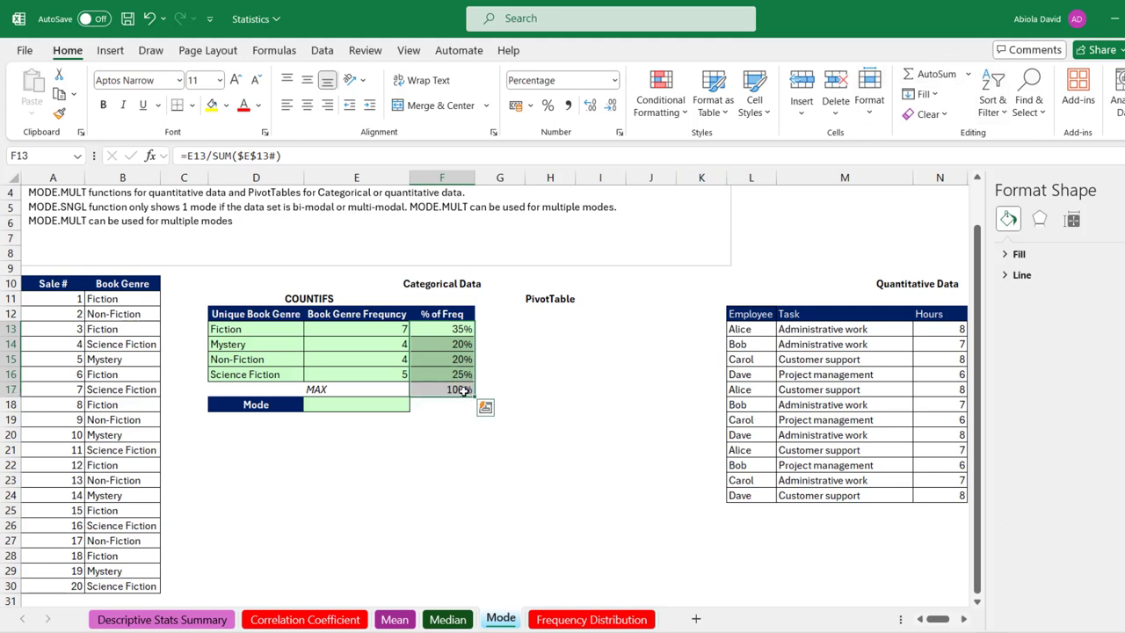
- Find the highest book genre frequency in the Mode cell E18 with =MAX(E13#)
click(376, 404)
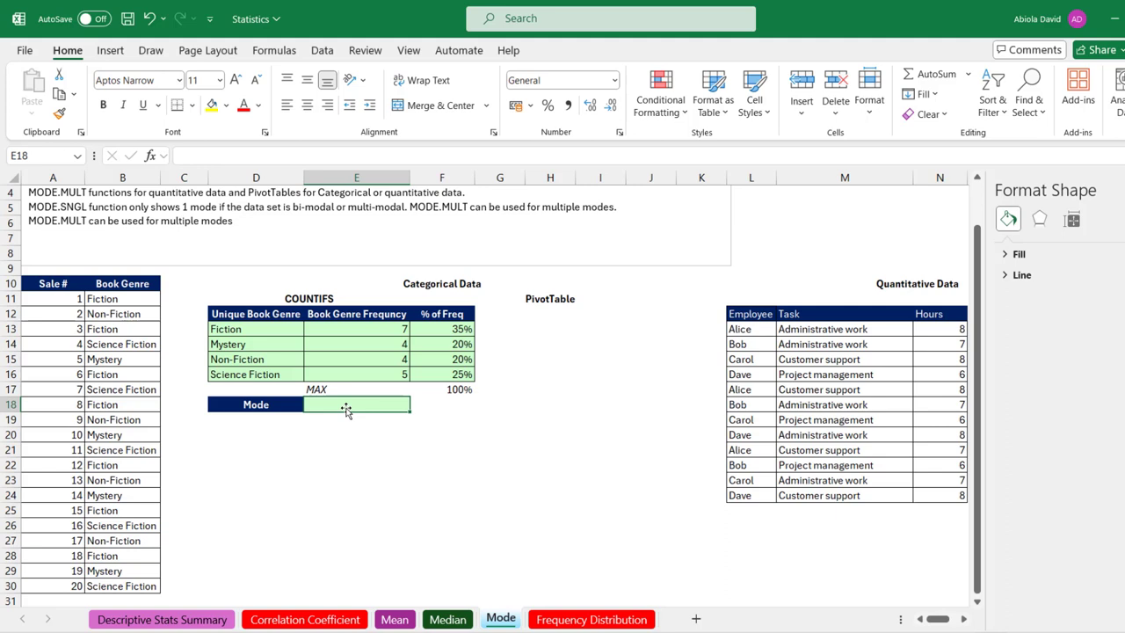
text(=max)
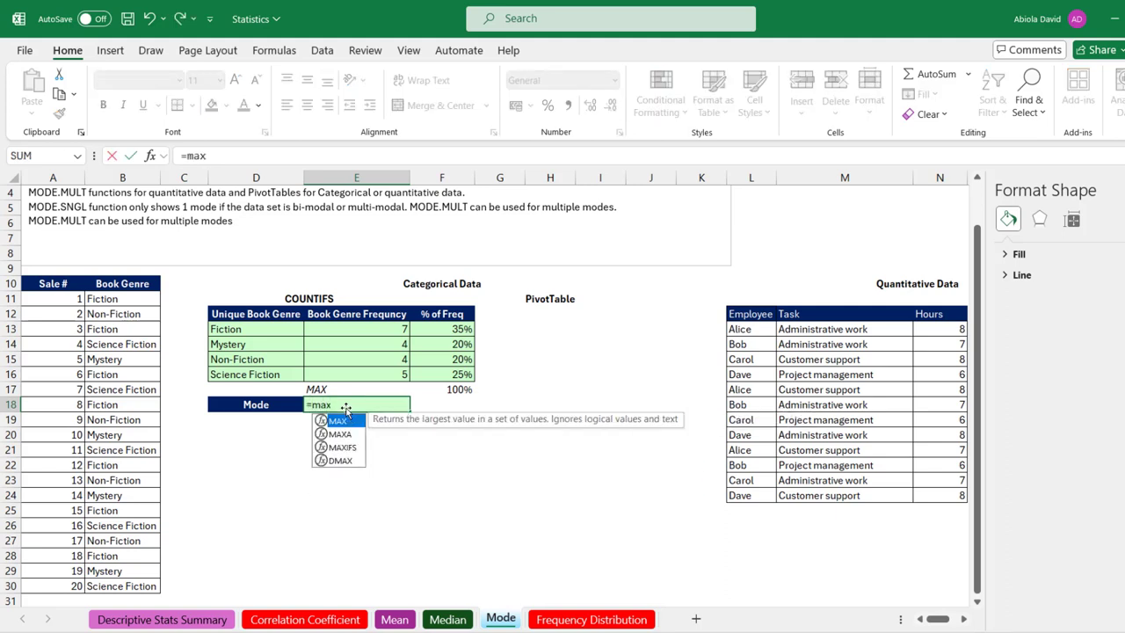
key(Tab)
drag(373, 329, 388, 369)
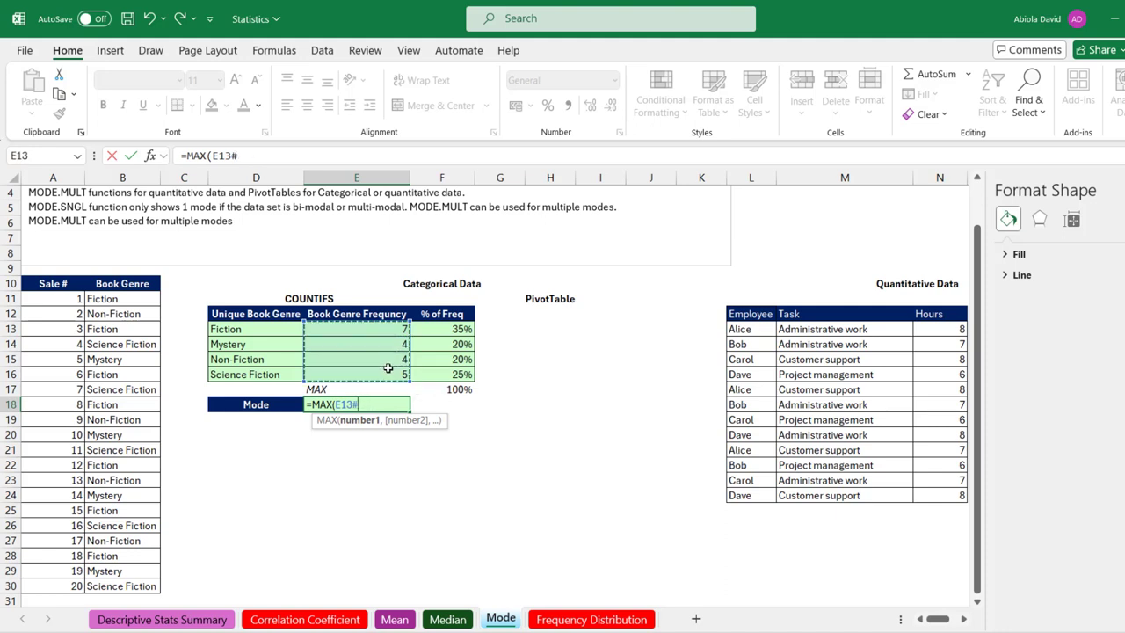
text())
key(ctrl+Return)
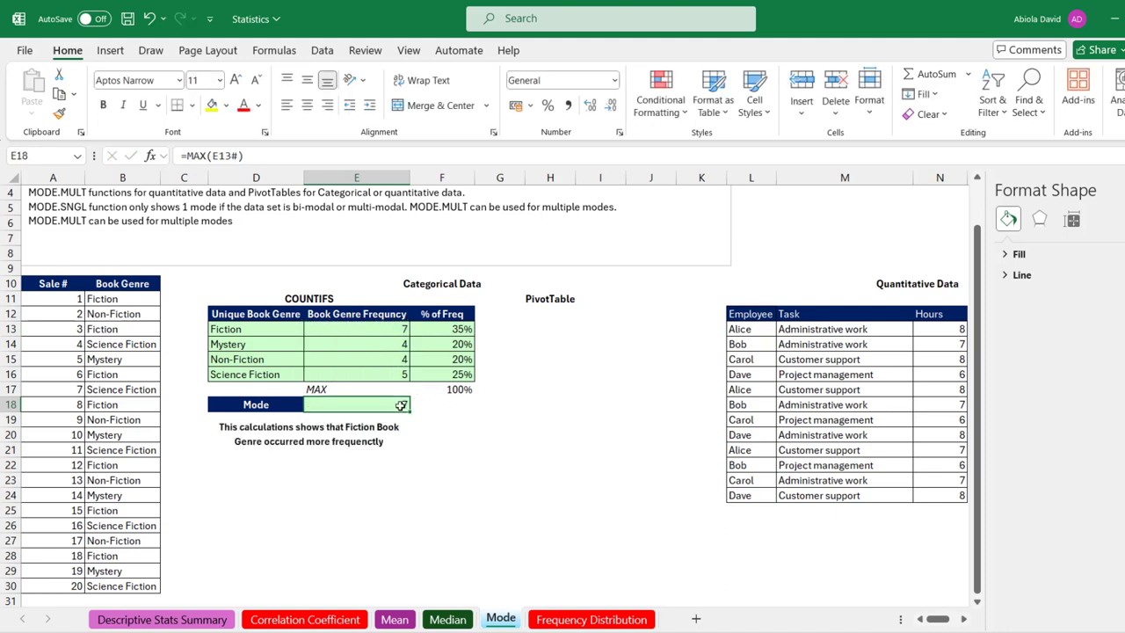
click(132, 303)
drag(133, 301, 130, 584)
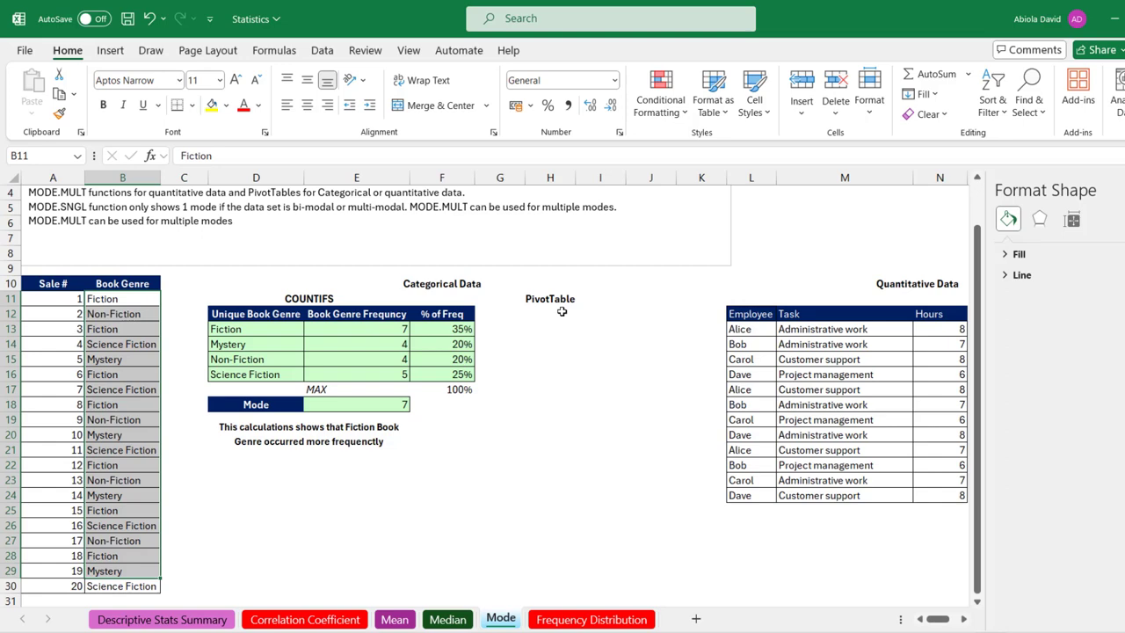
- Open the Frequency Distribution sheet and examine the sales data columns from Date to SalesAmount, including the listed products
click(580, 620)
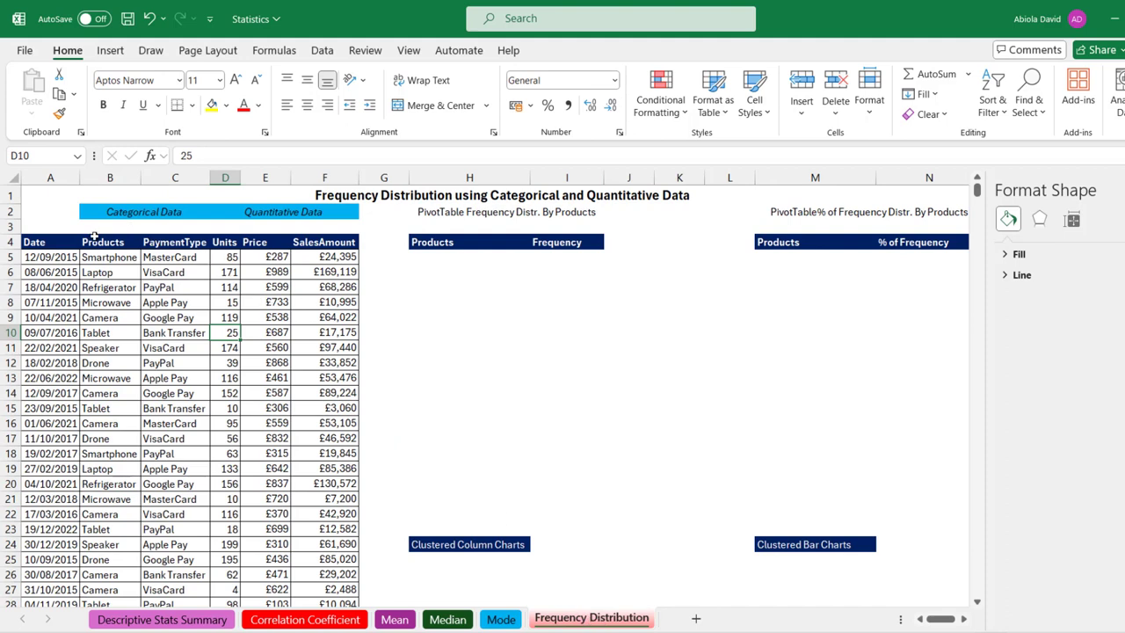
drag(55, 247, 325, 475)
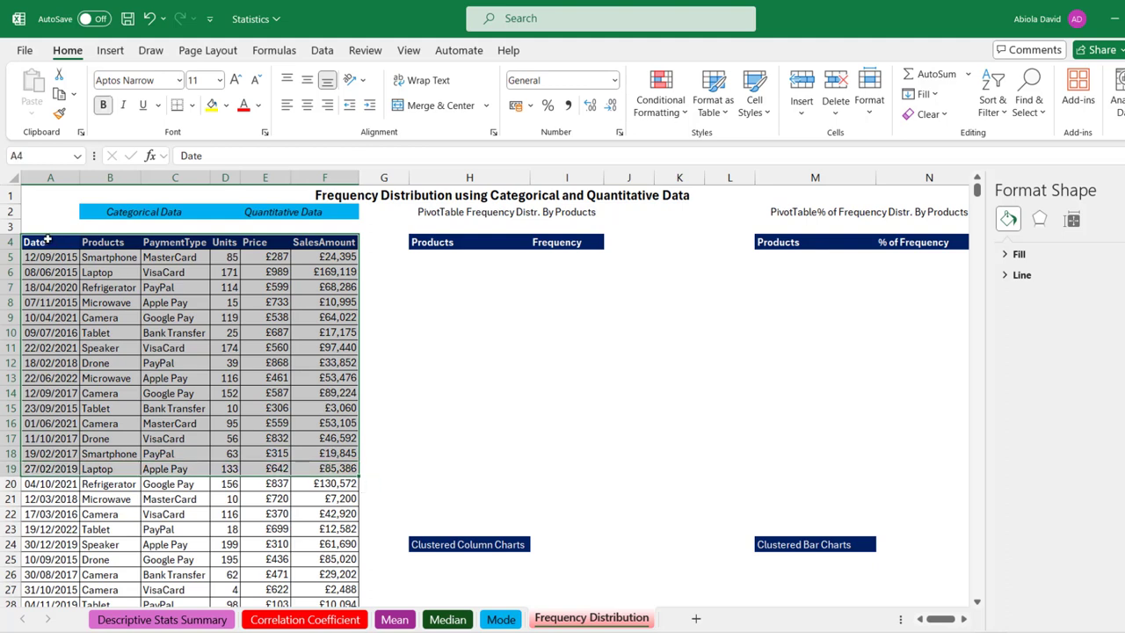
click(49, 242)
click(124, 244)
click(187, 247)
click(225, 246)
click(266, 246)
click(326, 246)
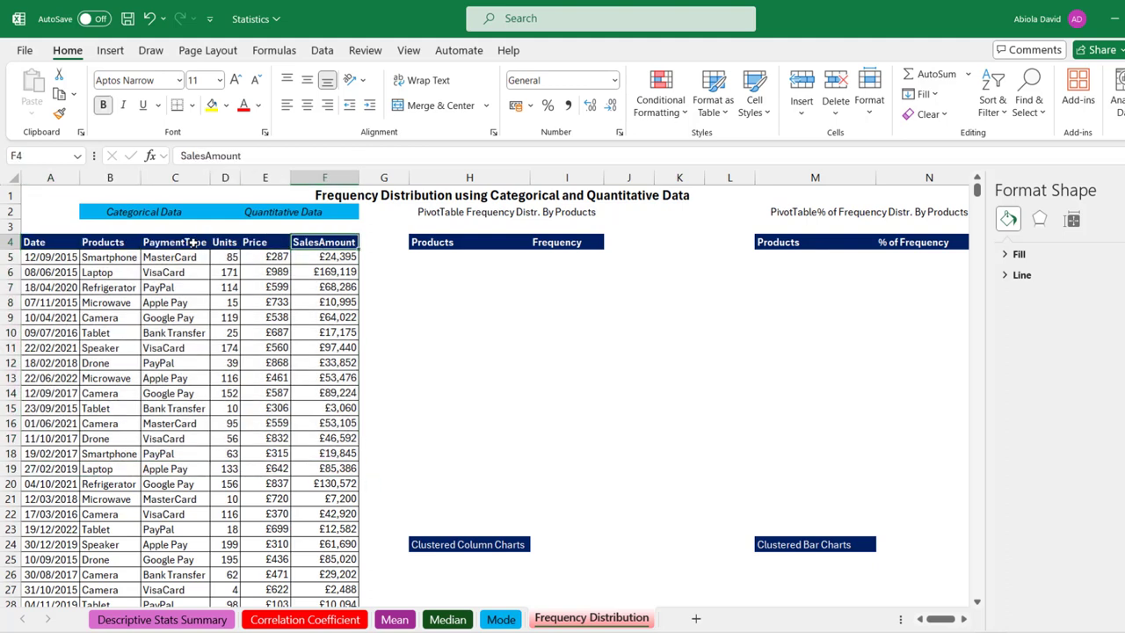
drag(109, 257, 120, 384)
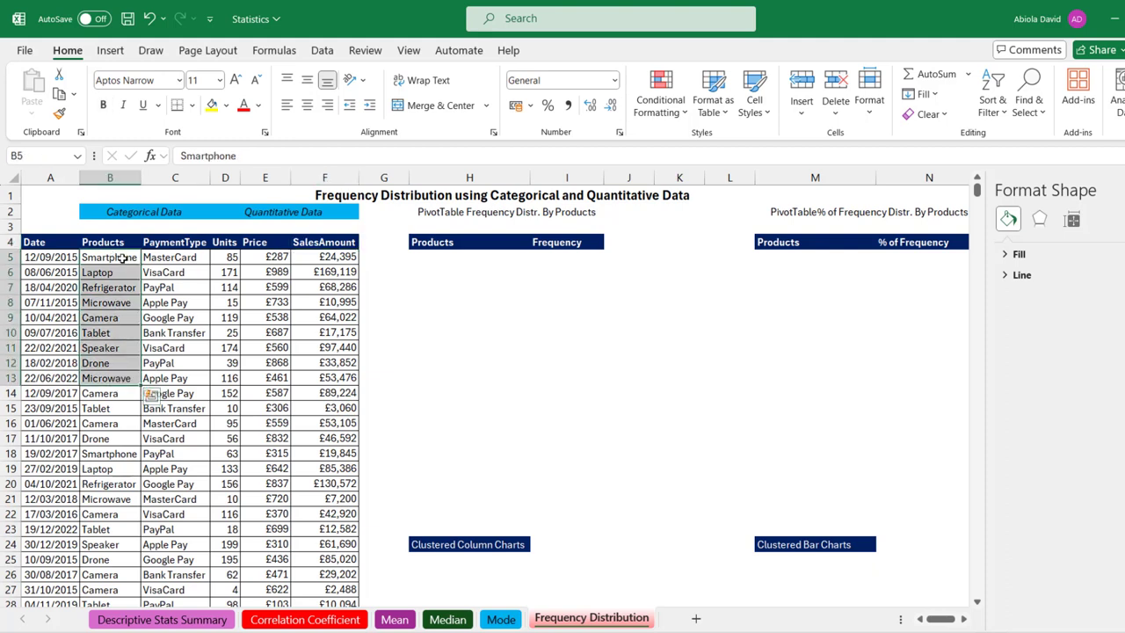
- Convert the sales data range $A$4:$F$1786 into an Excel table, treating its first row as headers
click(191, 275)
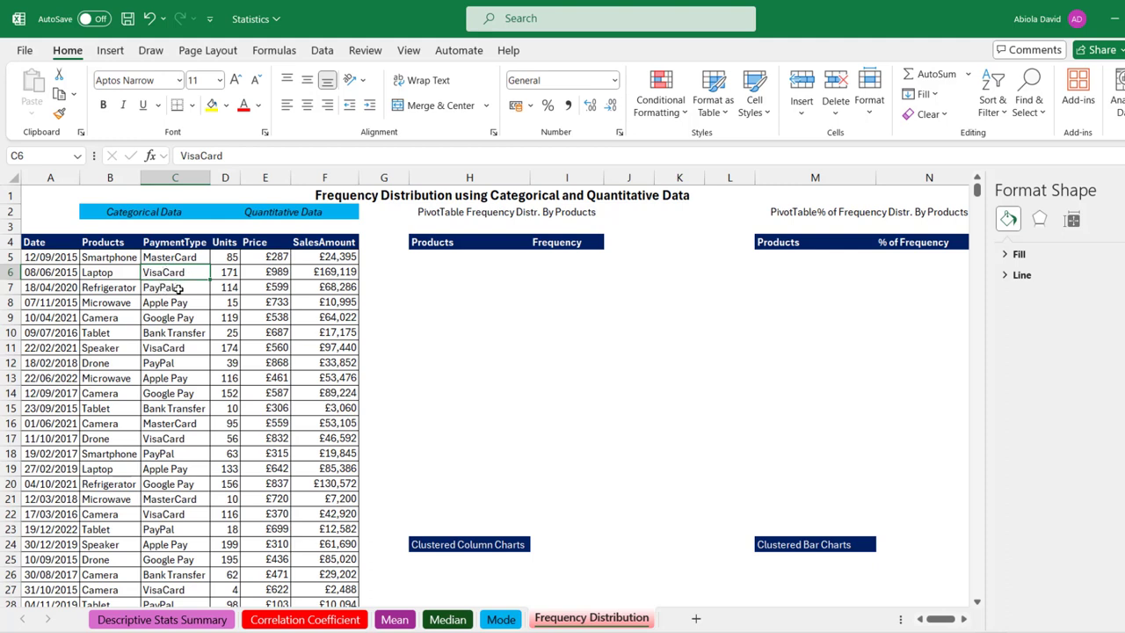
click(110, 50)
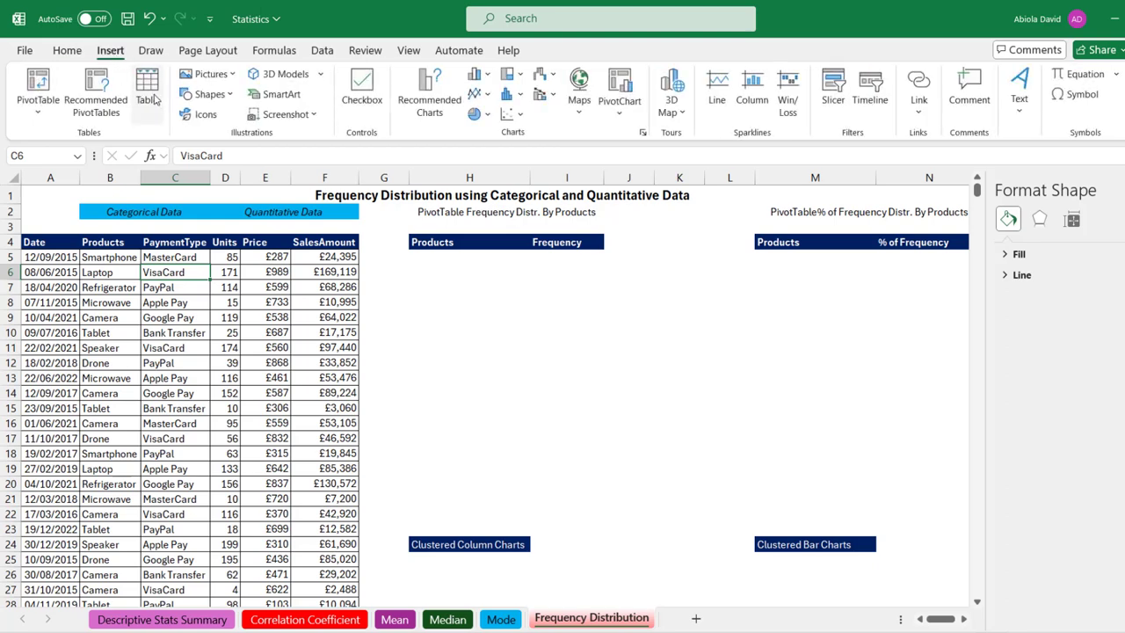
click(178, 309)
key(ctrl+t)
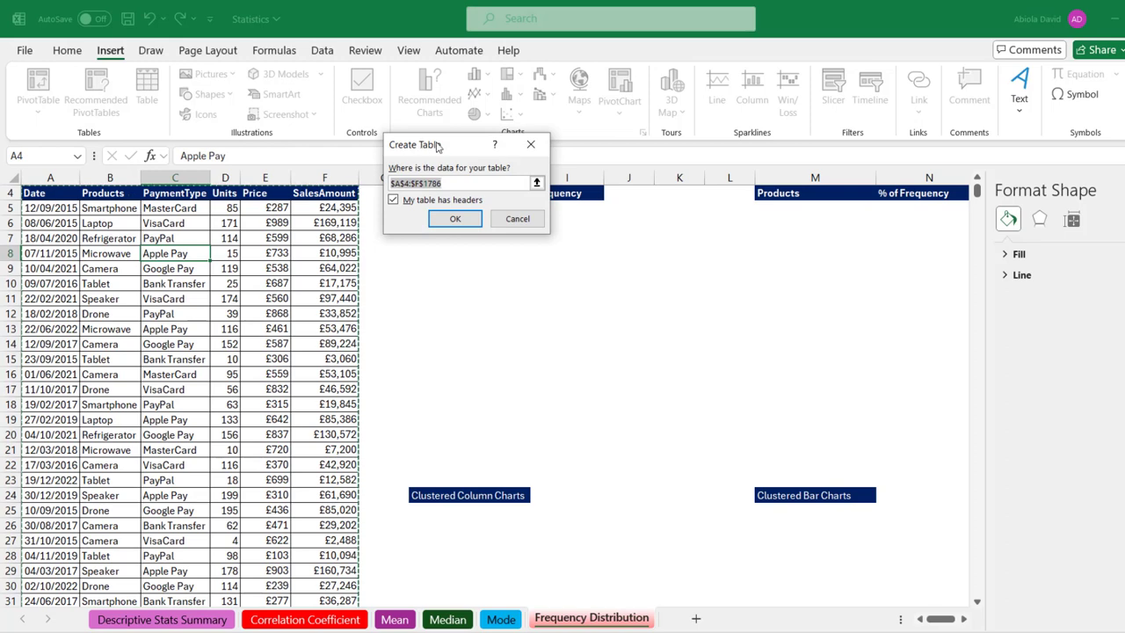
click(445, 218)
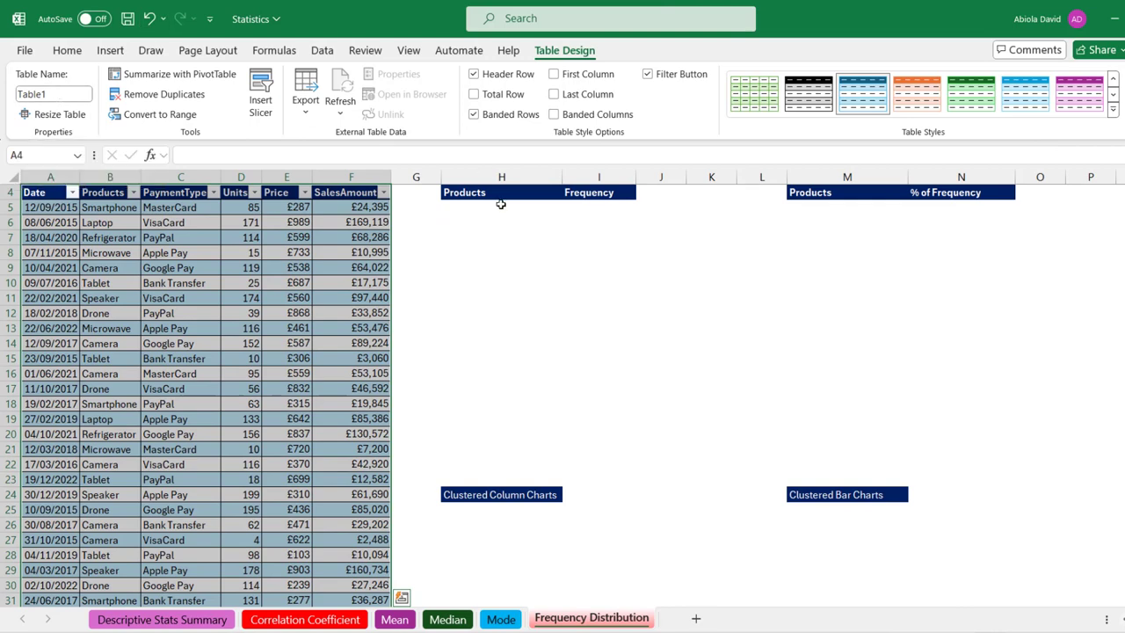
- List the sorted unique products under the Products heading in H5 with =SORT(UNIQUE(Table1[Products]))
click(501, 199)
key(ctrl+Home)
click(502, 208)
key(Down)
key(Down)
key(Down)
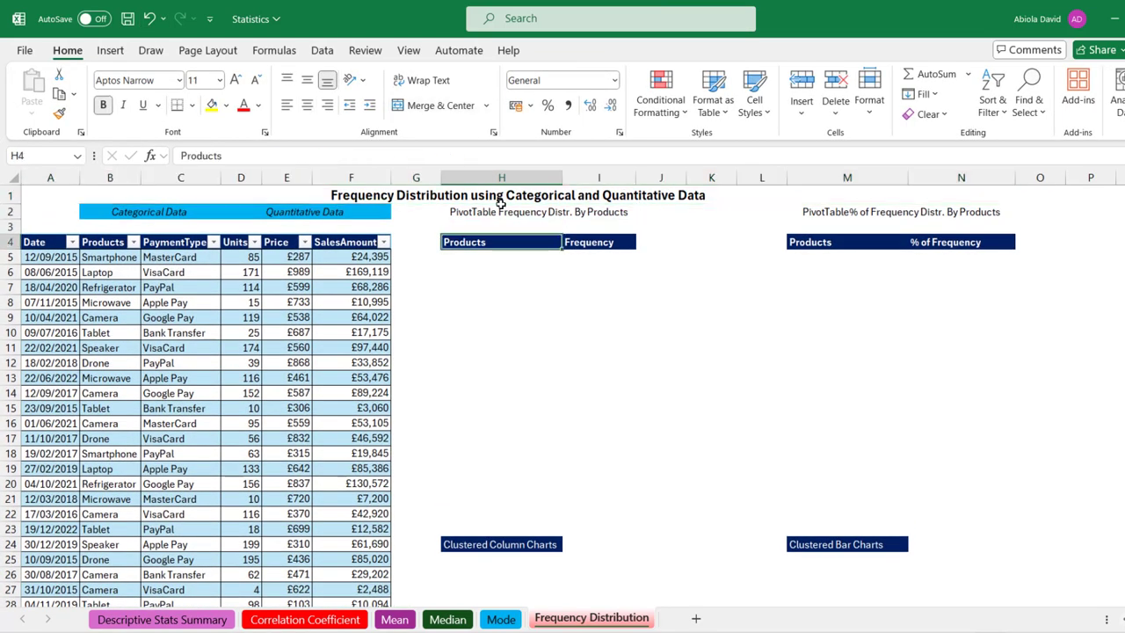
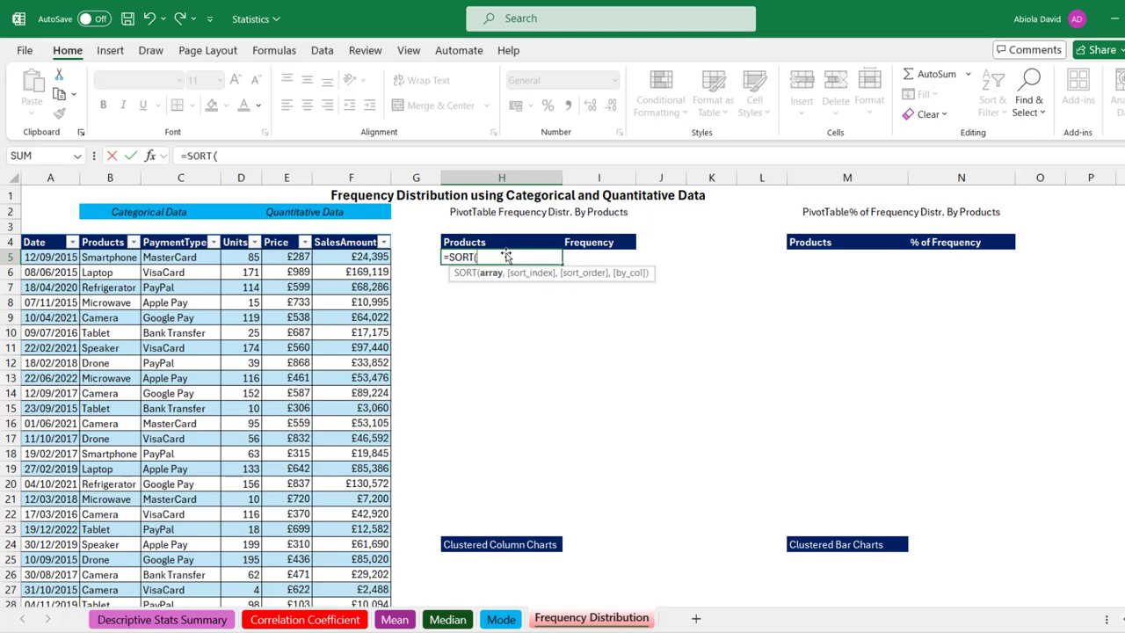
text(uni)
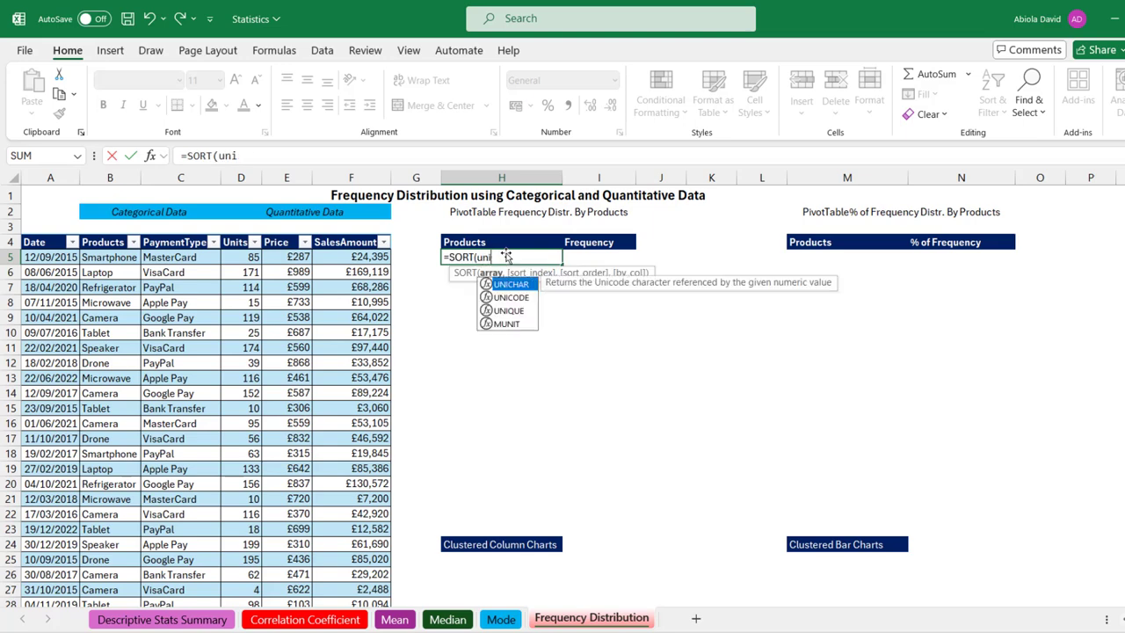
key(Down)
key(Down)
key(Tab)
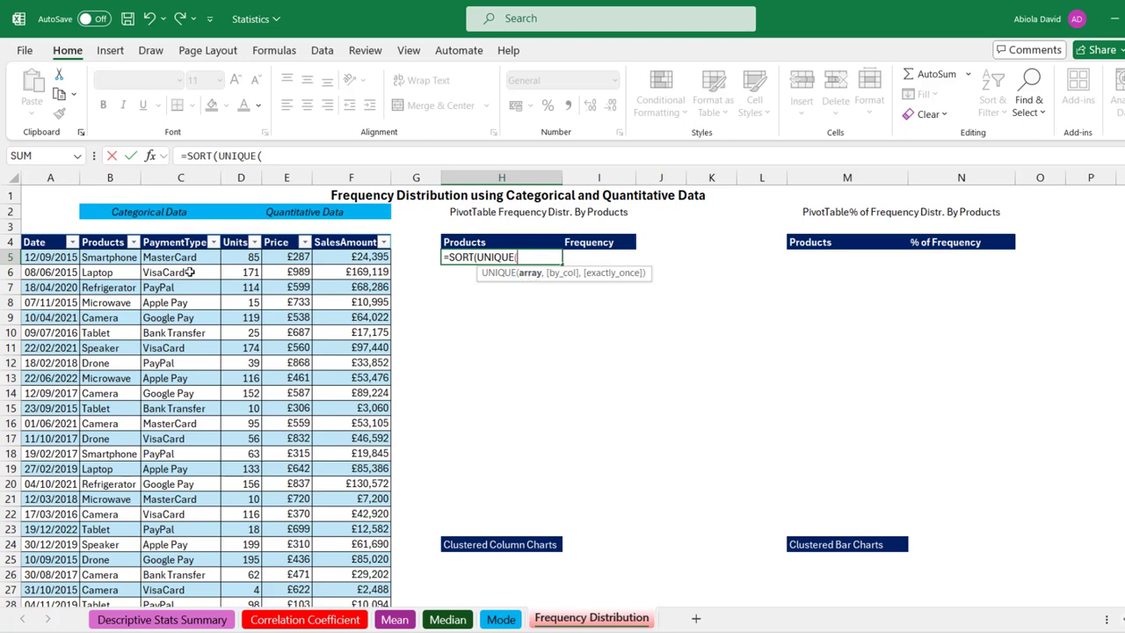
click(109, 234)
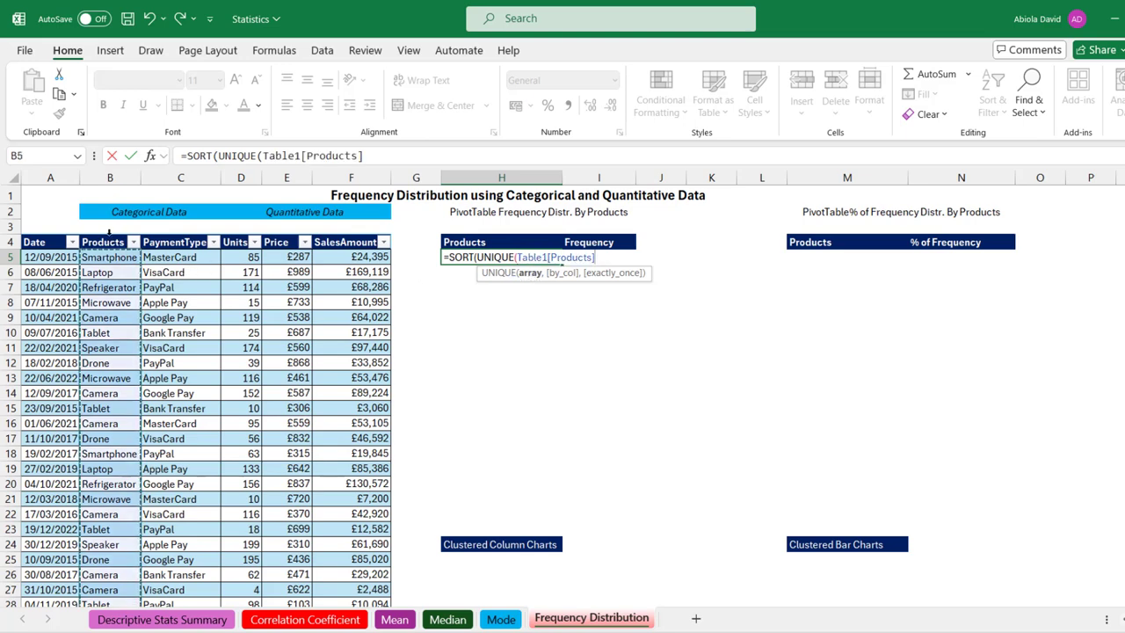
text()))
key(ctrl+Return)
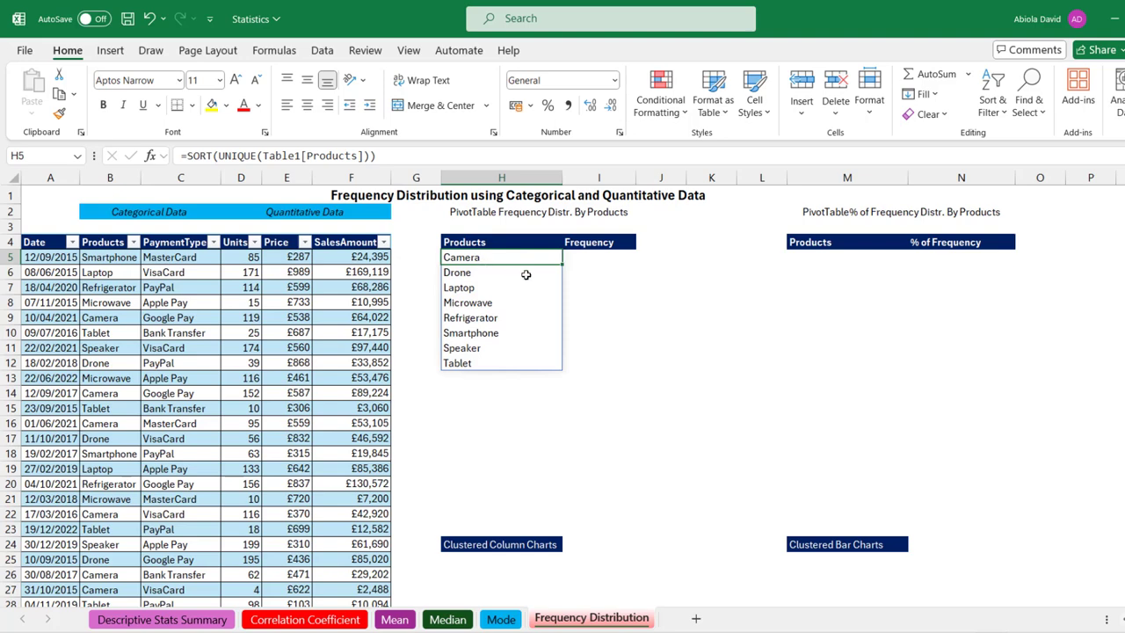
- Count how often each listed product occurs by entering =COUNTIF(Table1[Products],H5#) in I5
click(604, 256)
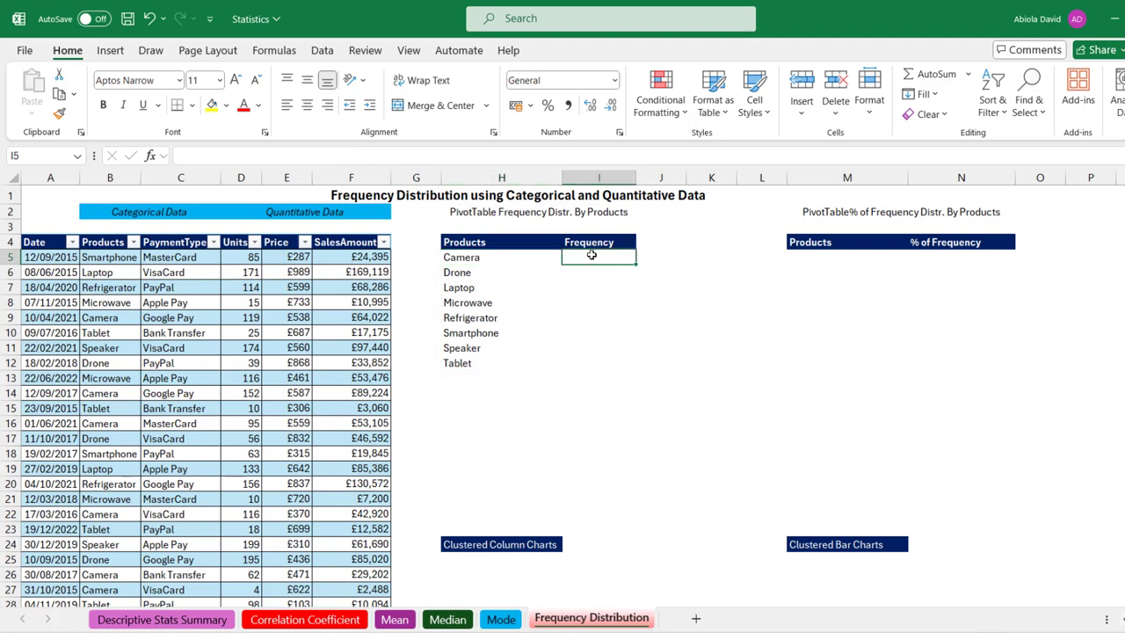
text(=count)
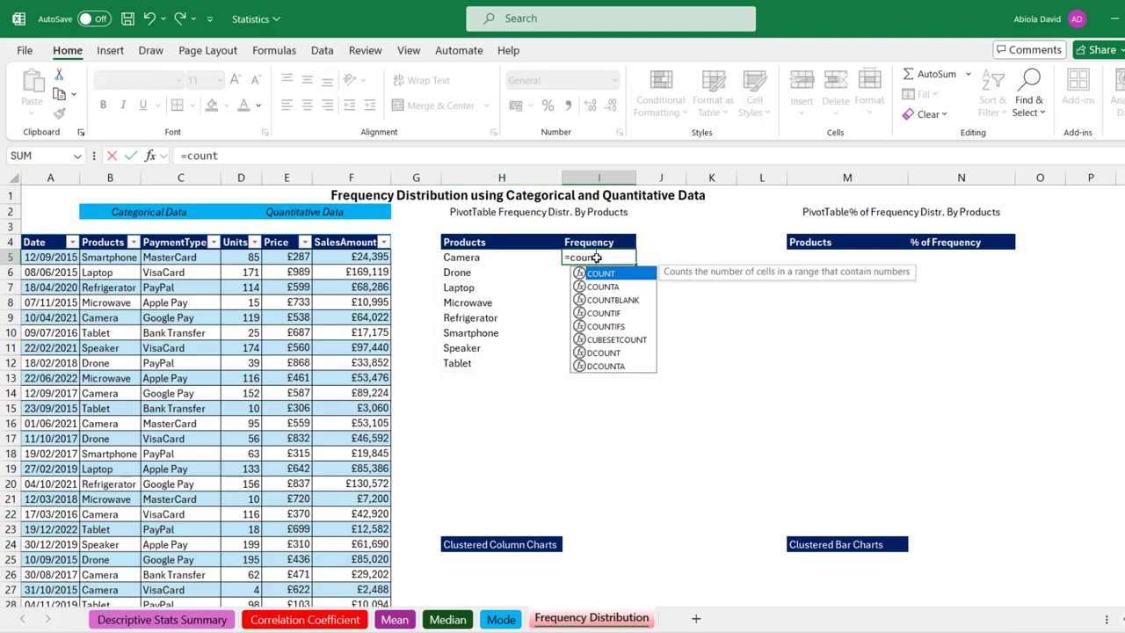
key(Down)
key(Down)
key(Down)
key(Tab)
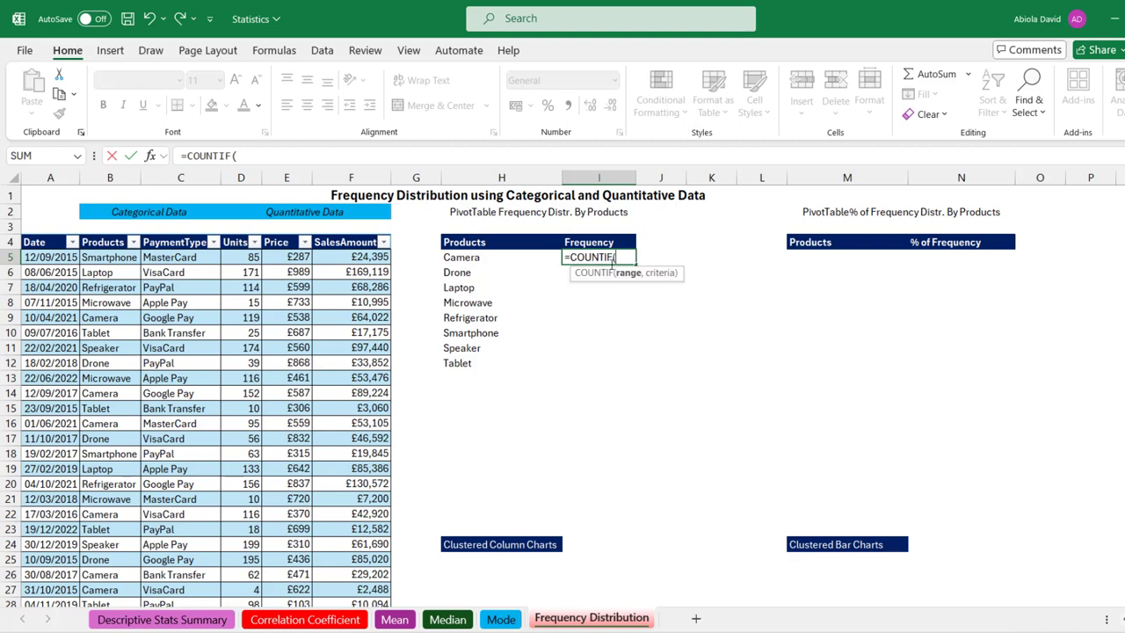
click(103, 235)
text(,)
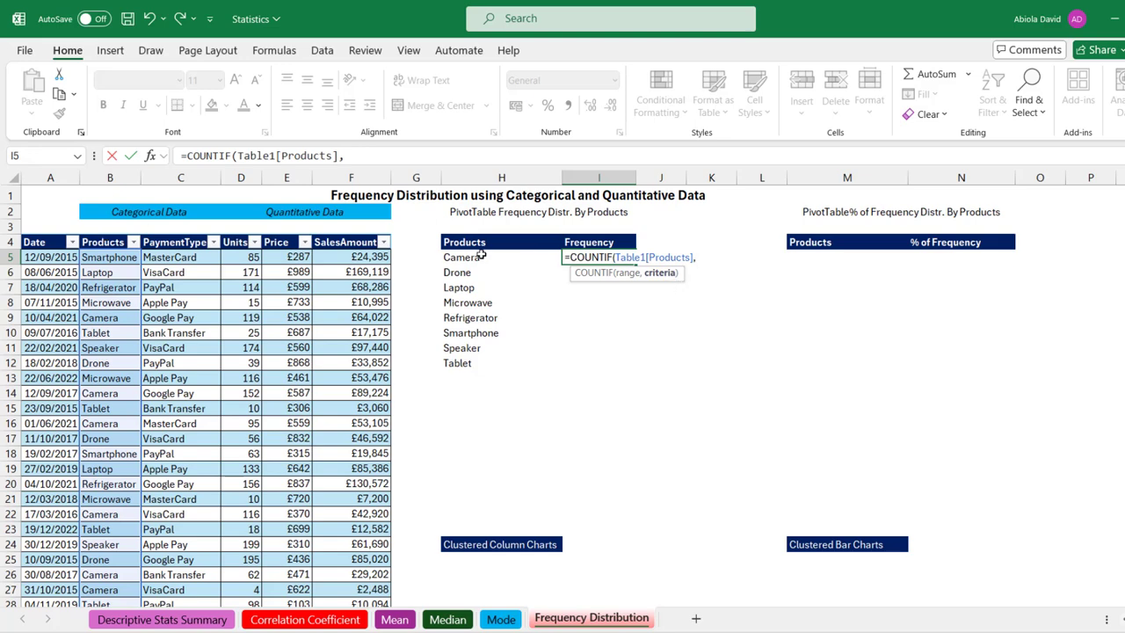
drag(482, 256, 483, 368)
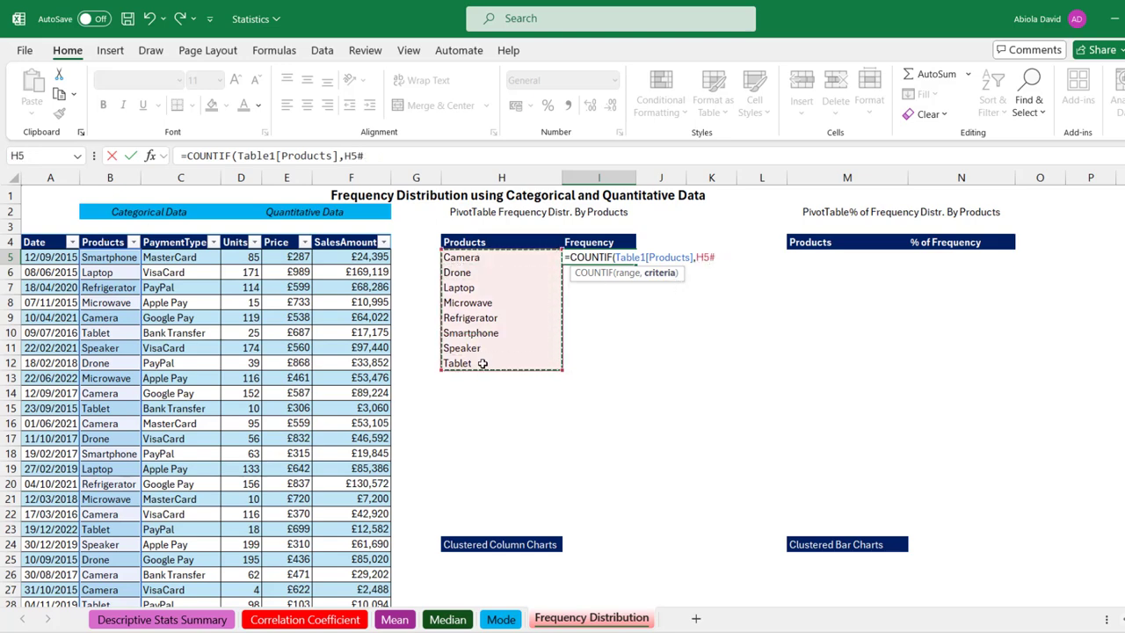
text())
key(ctrl+Return)
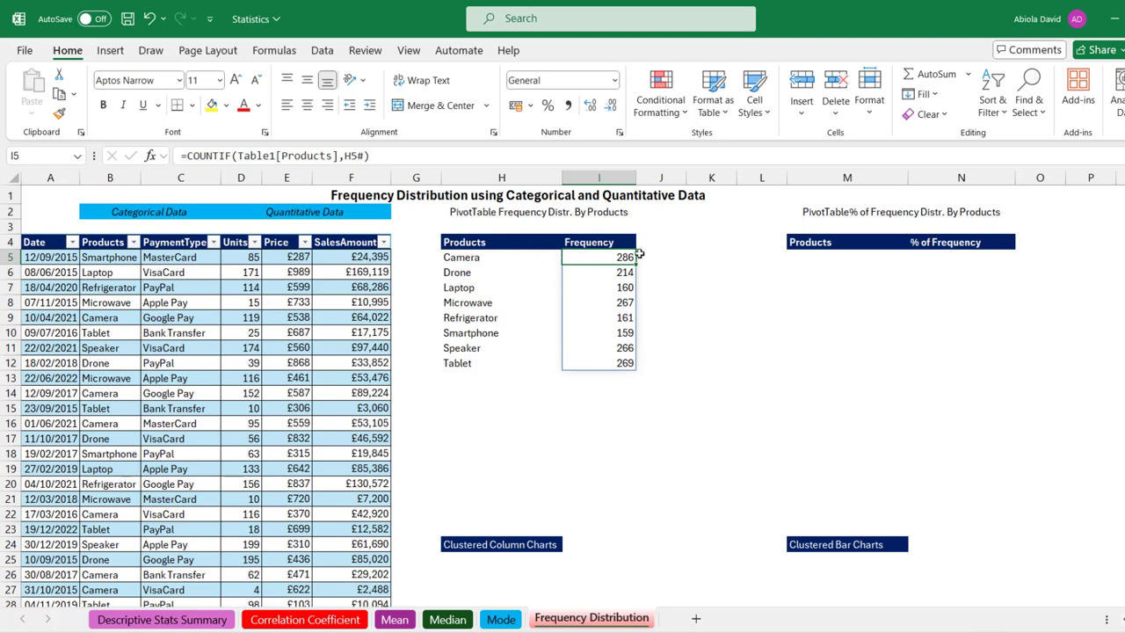
- Copy the Frequency heading into J4, rename it Frequency (%), and fit column J's width to it
click(613, 243)
key(ctrl+c)
key(Right)
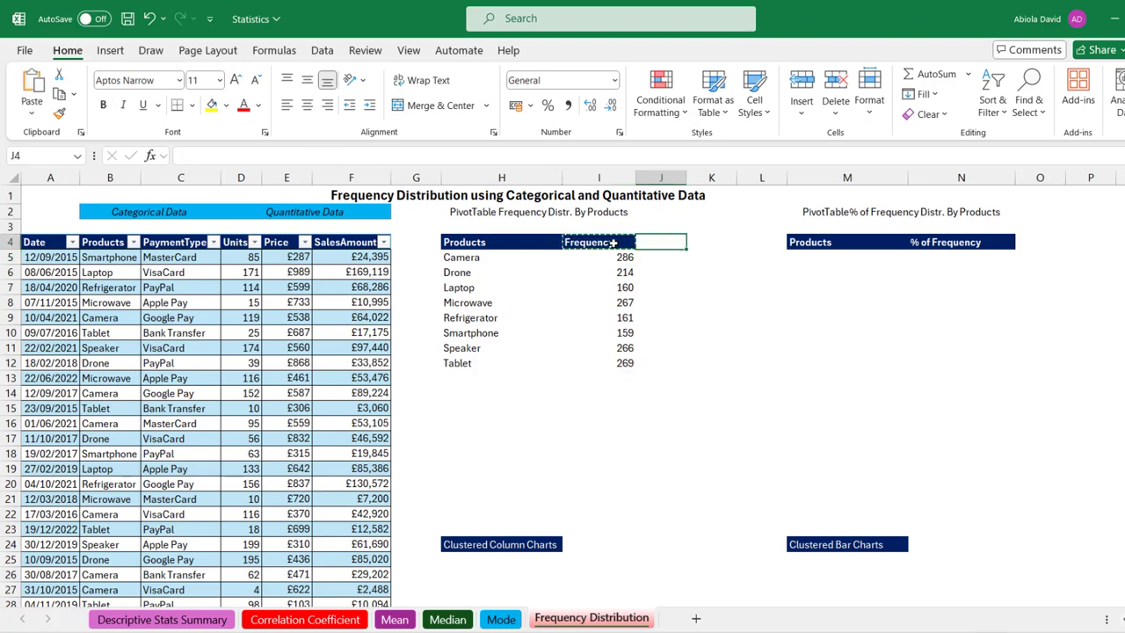
key(ctrl+v)
drag(686, 178, 759, 177)
double_click(738, 241)
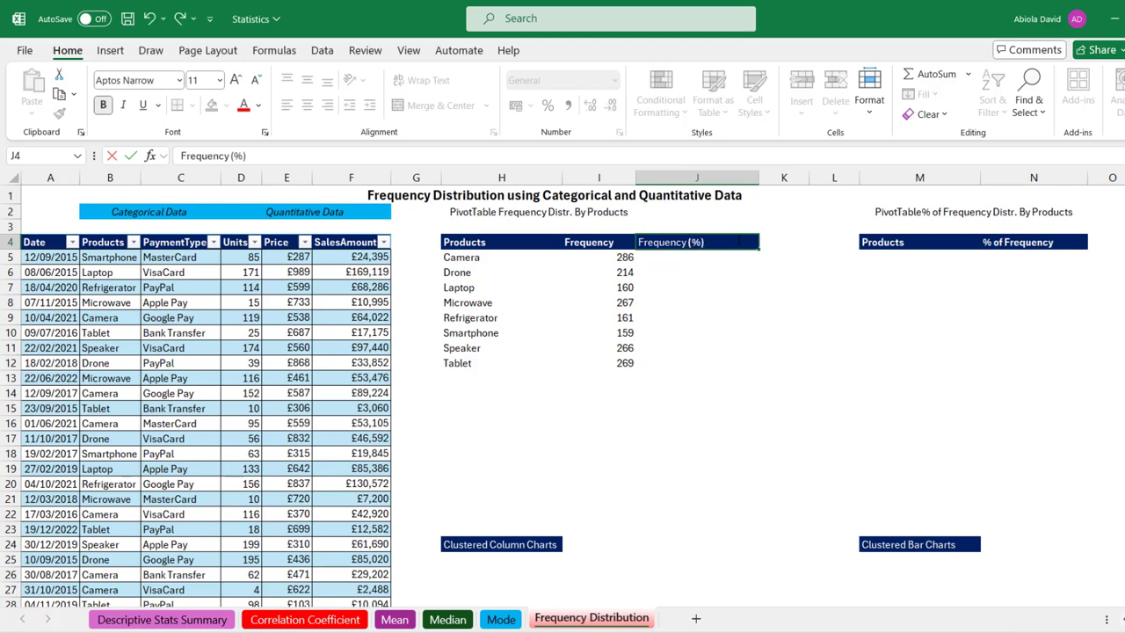
key(ctrl+Return)
double_click(760, 178)
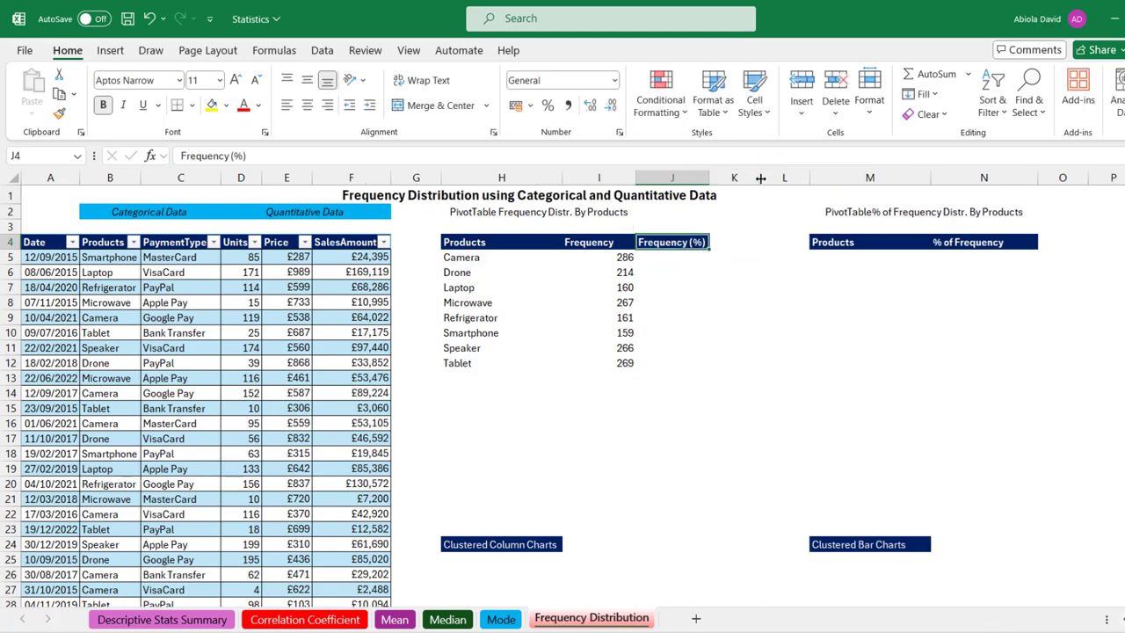
- Calculate Camera's share of the total frequency in J5 with =I5/SUM($I$5#) and fill the formula down to J12
click(684, 254)
text(=)
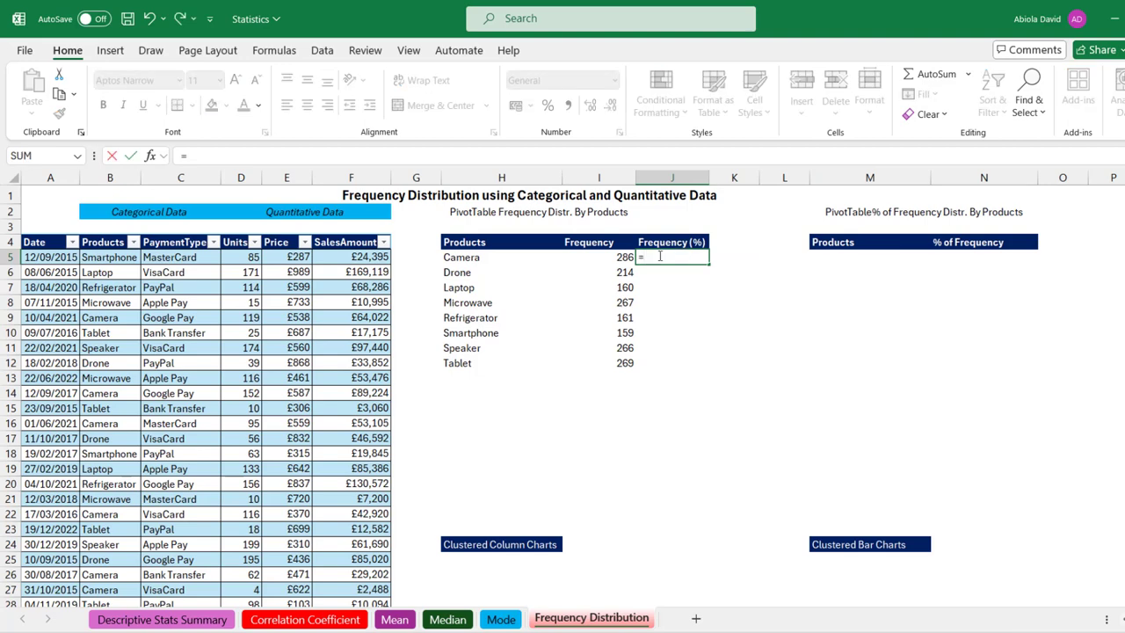
click(621, 256)
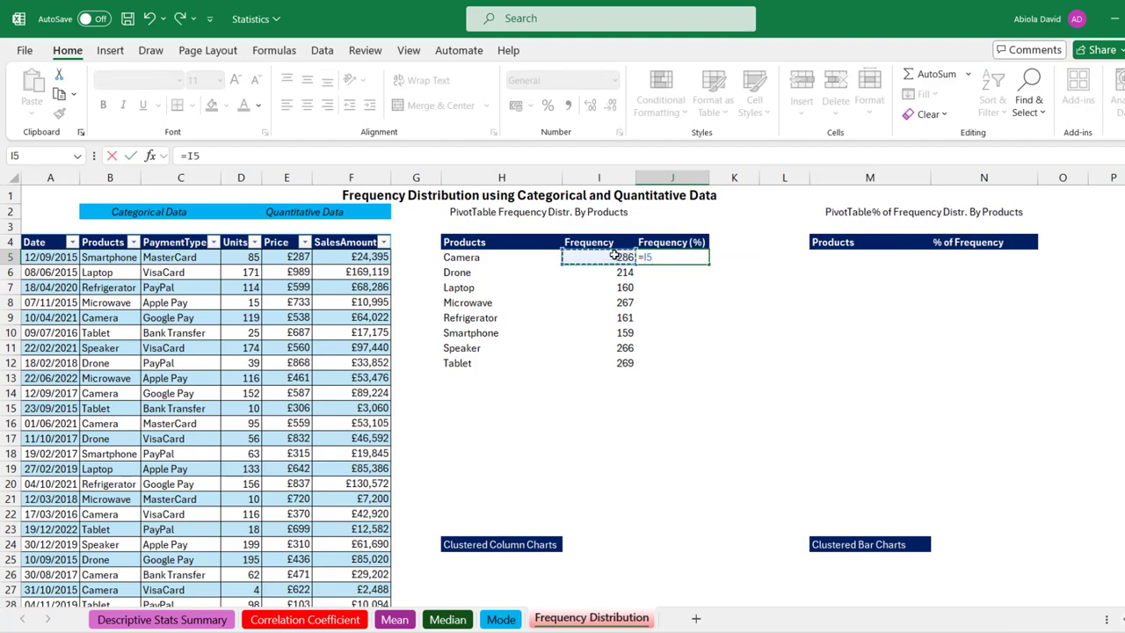
text(/SUM()
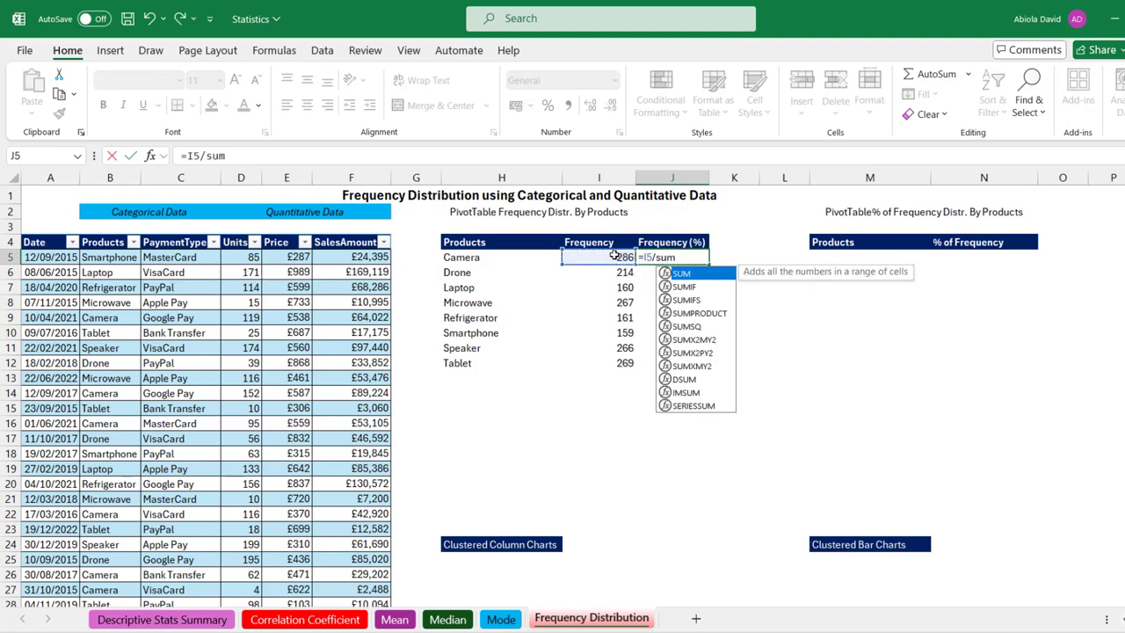
drag(615, 255, 624, 365)
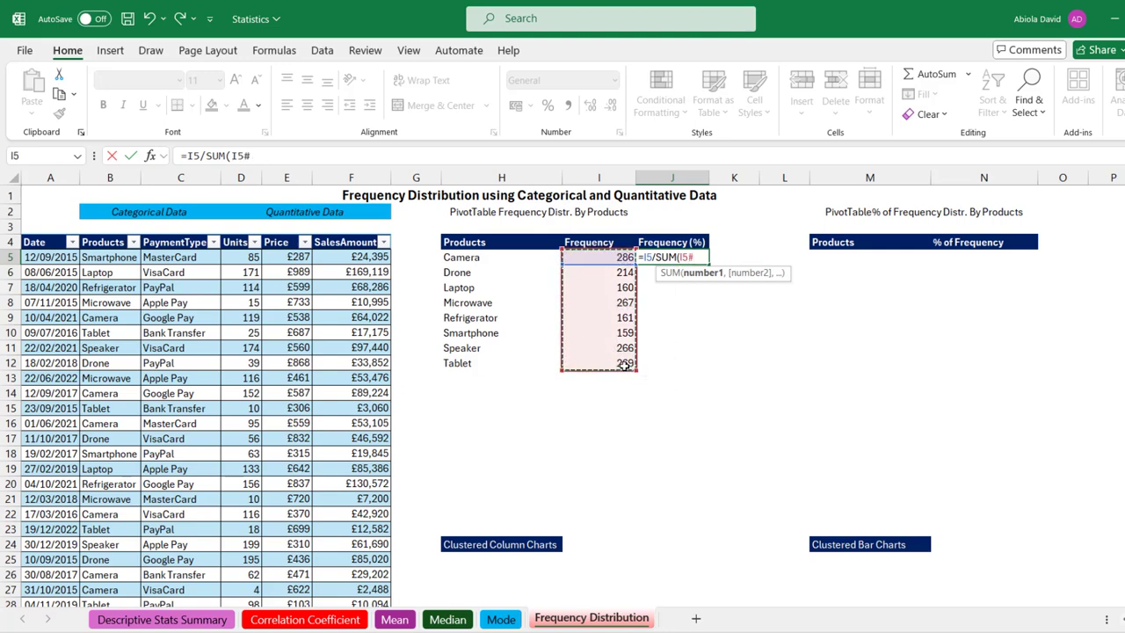
key(F4)
text())
key(ctrl+Return)
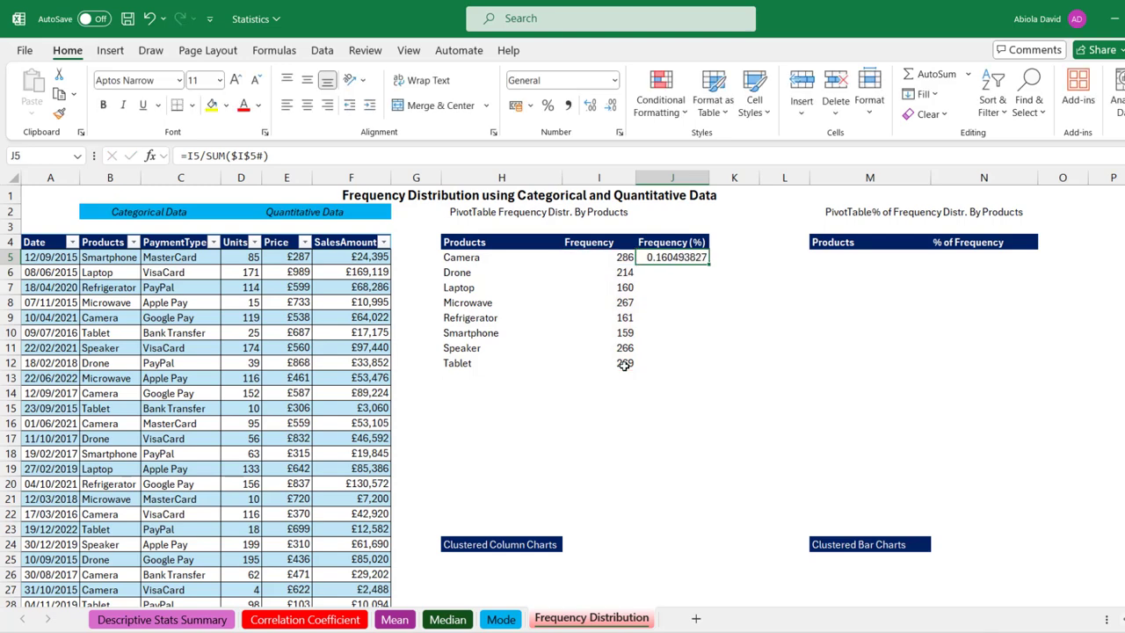
drag(709, 264, 708, 366)
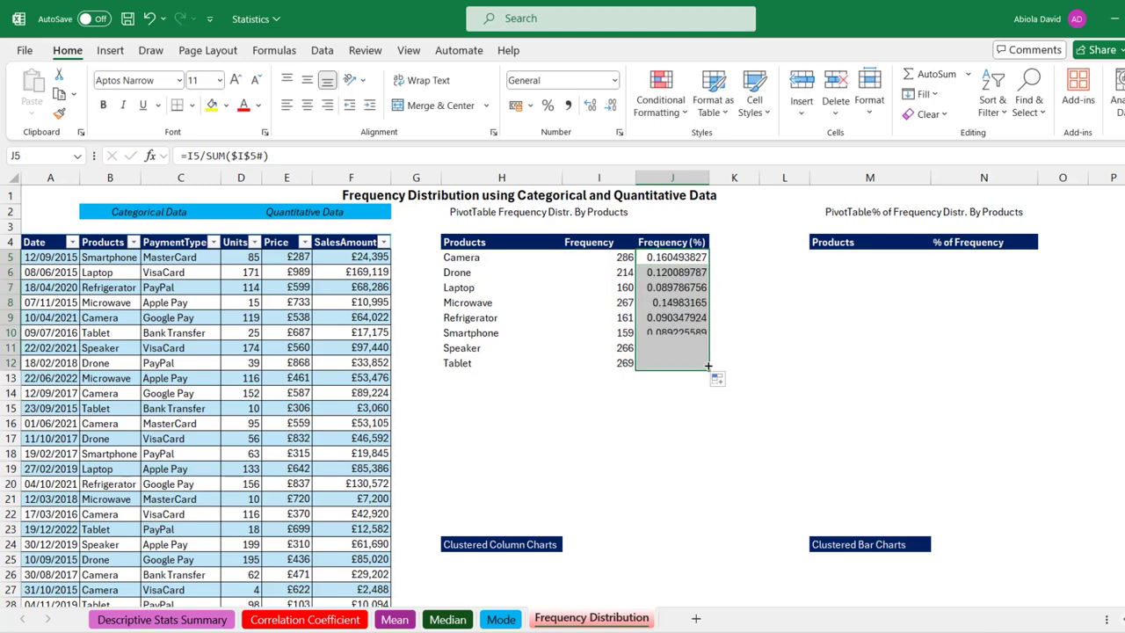
- Add an AutoSum total in J13 and format J5:J13 as percentages with two decimal places
click(930, 75)
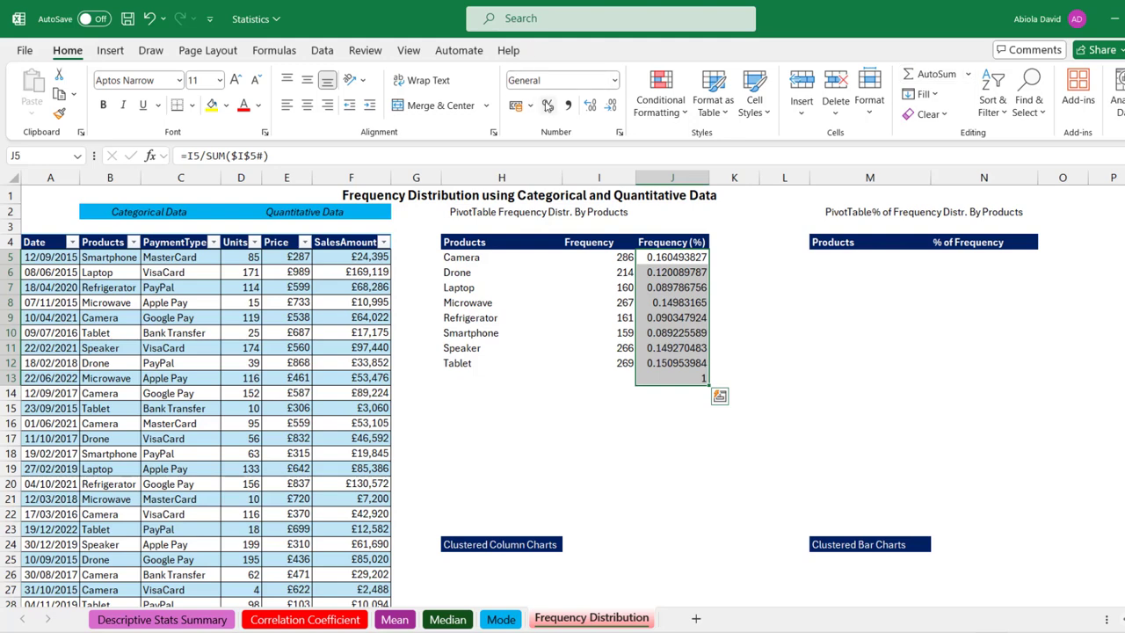
click(547, 106)
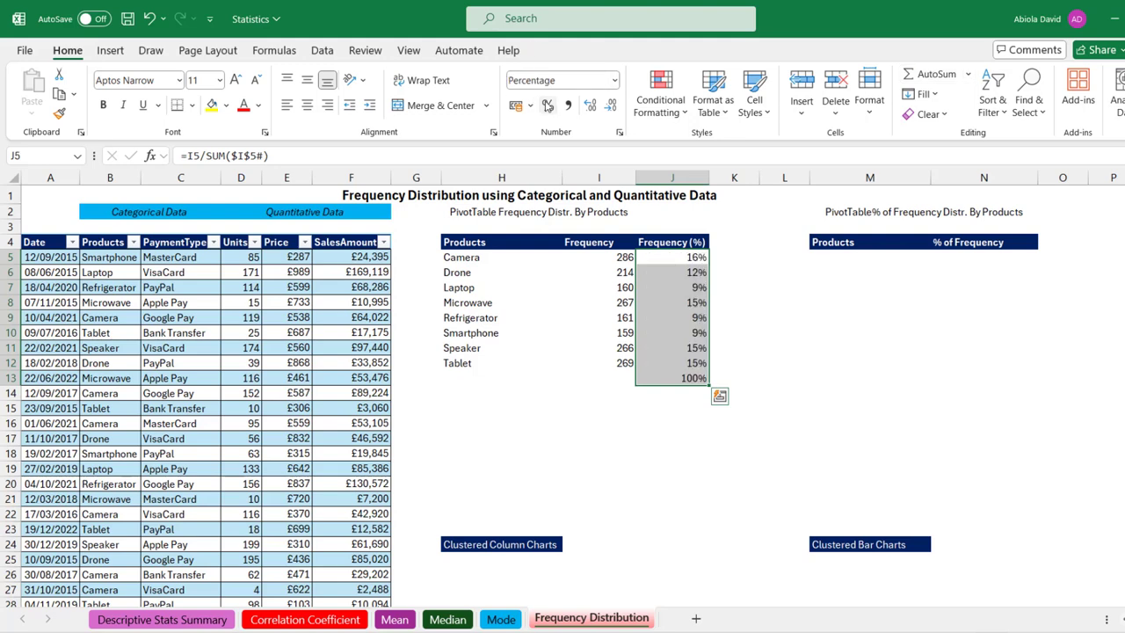
click(590, 105)
click(590, 105)
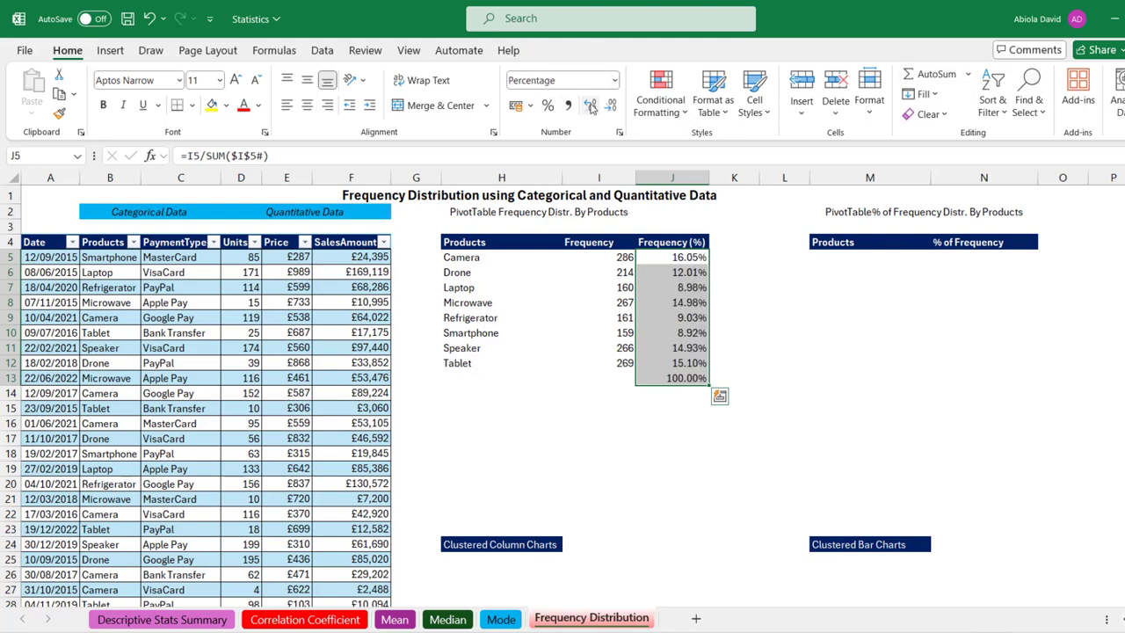
click(661, 257)
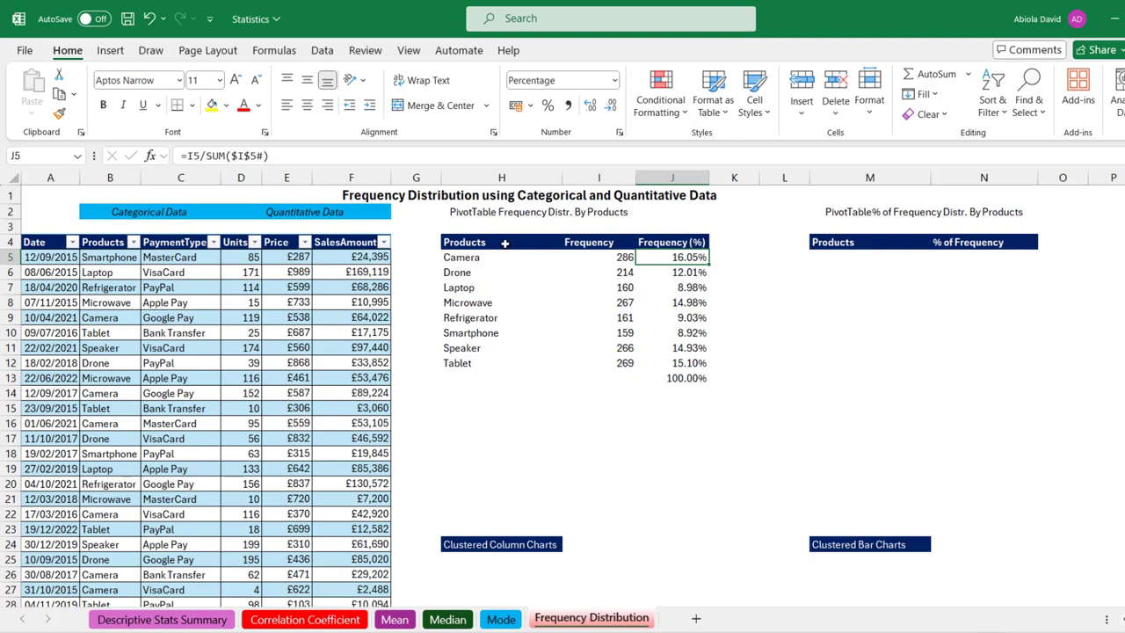
- Create a PivotTable from Table1 in the existing worksheet at 'Frequency Distribution'!$M$5
click(209, 332)
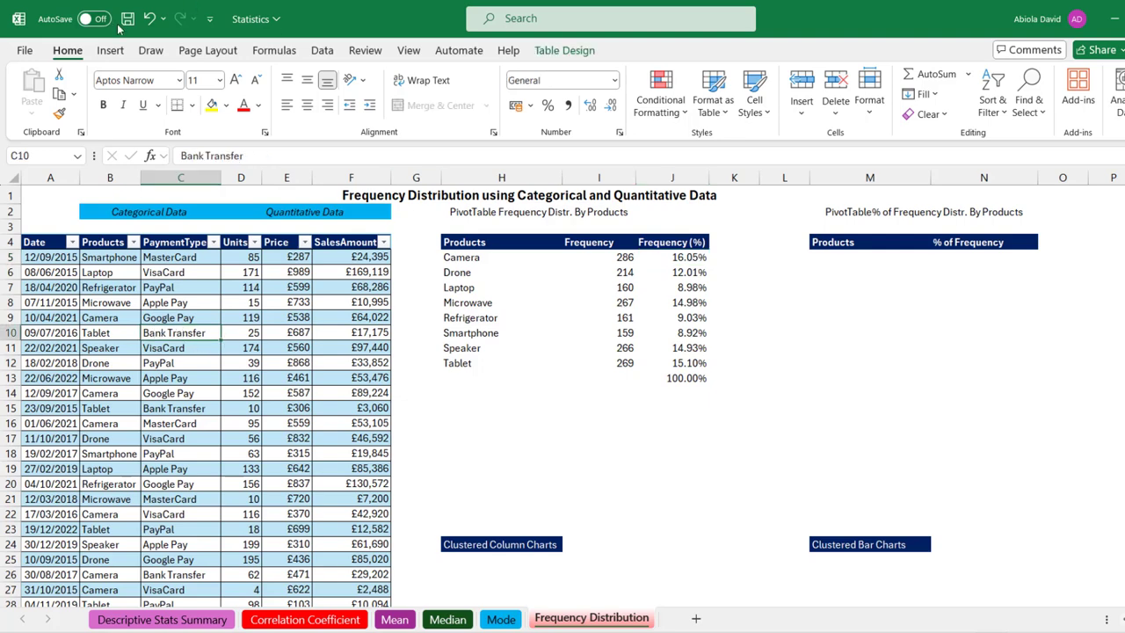
click(112, 50)
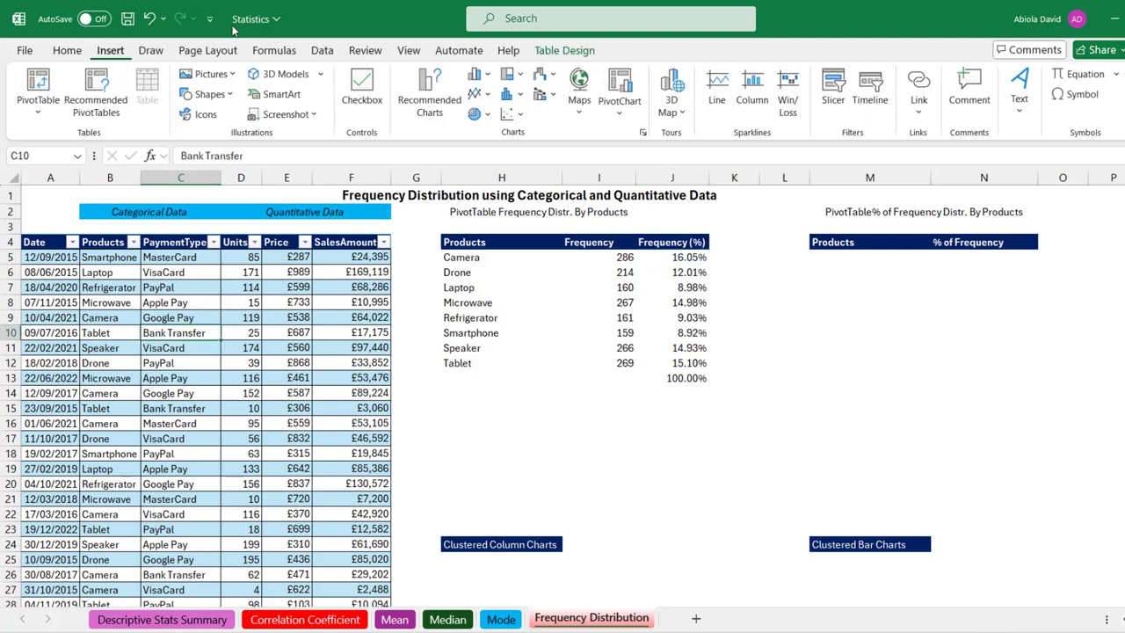
click(565, 50)
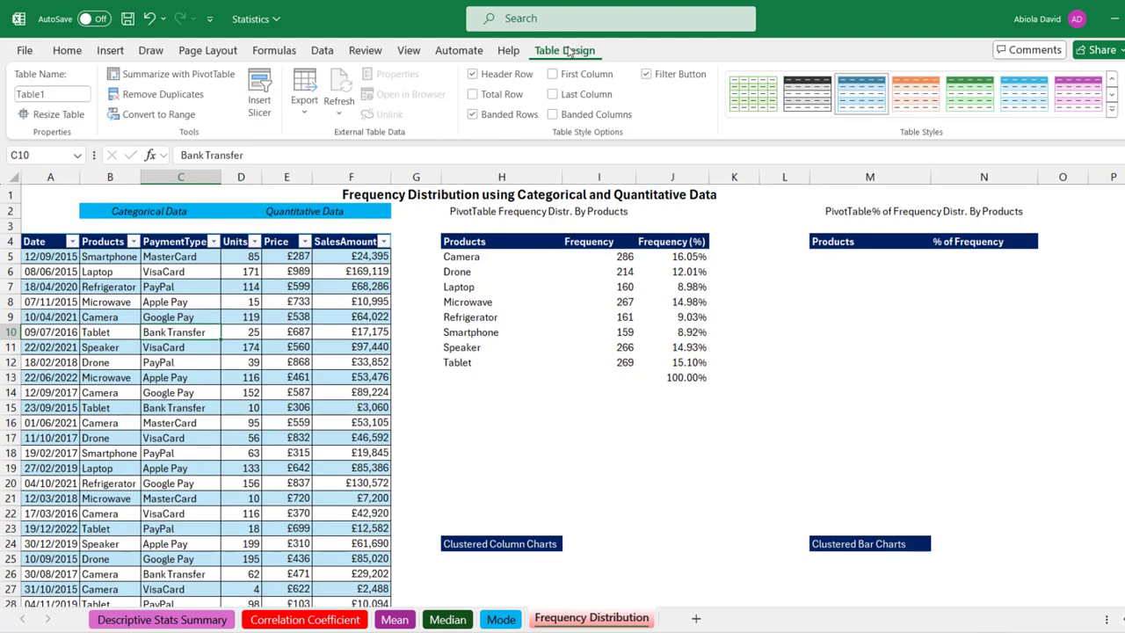
click(182, 80)
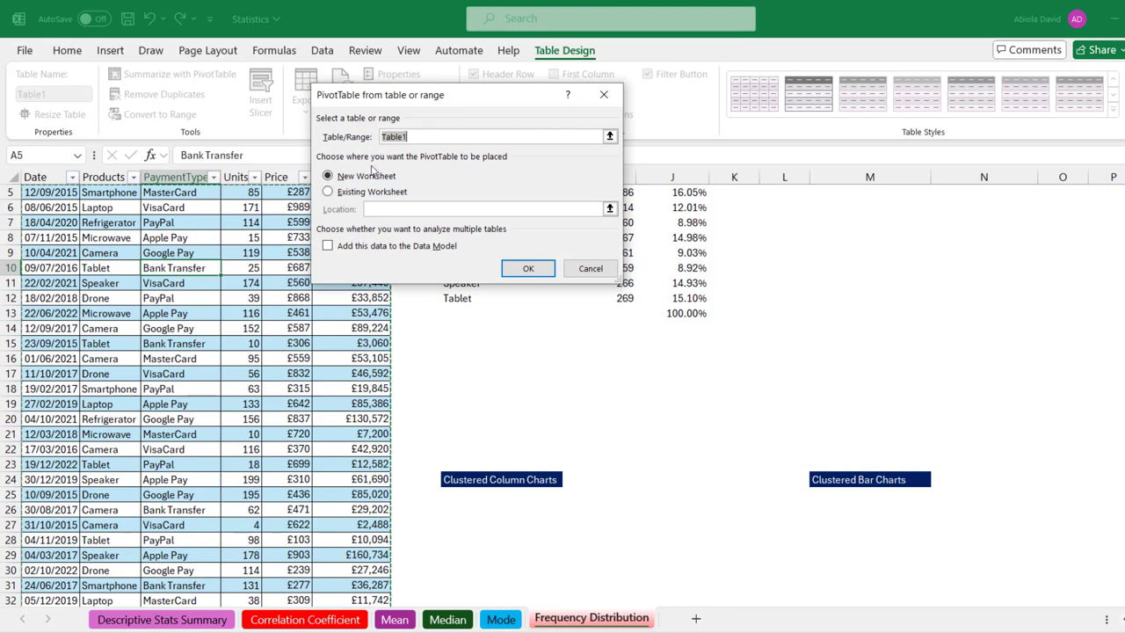
click(372, 192)
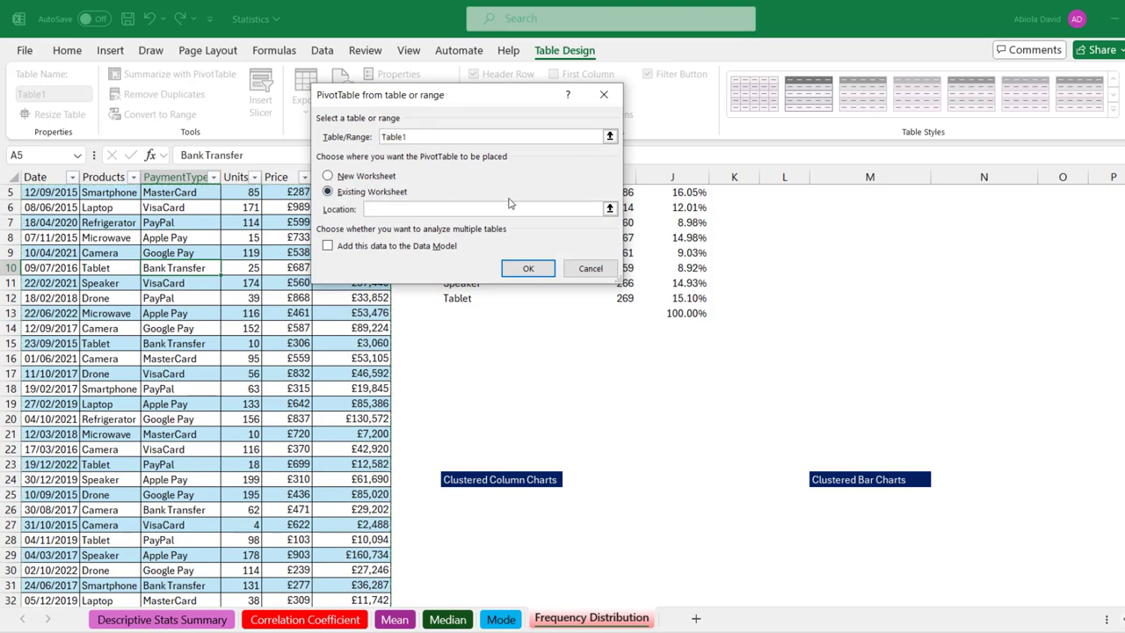
scroll(196, 395, up, 2)
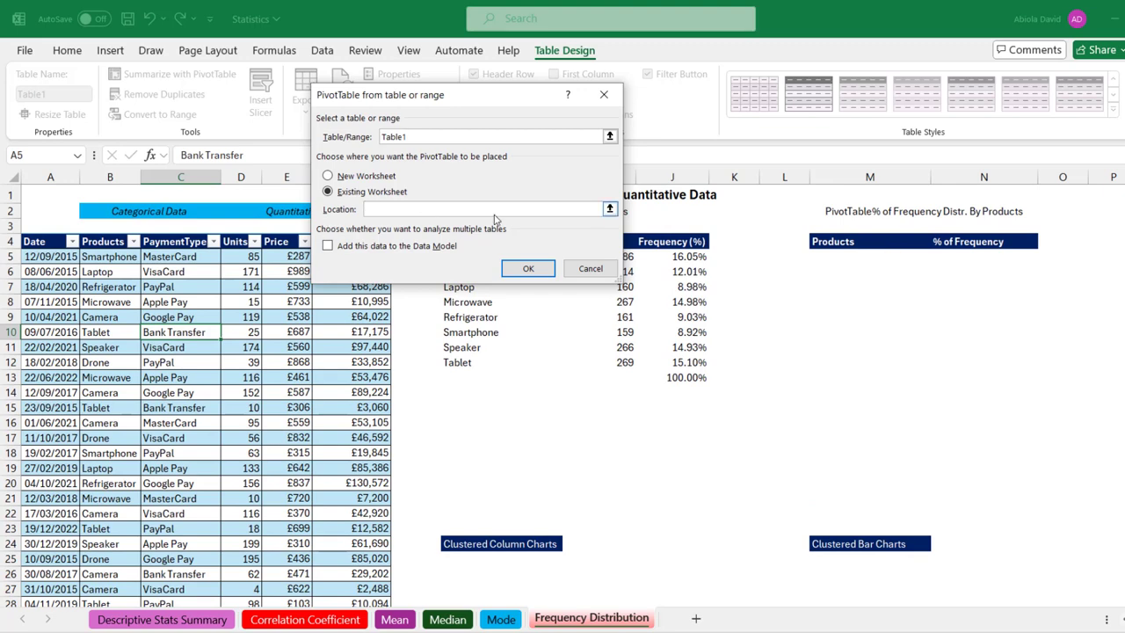
click(832, 253)
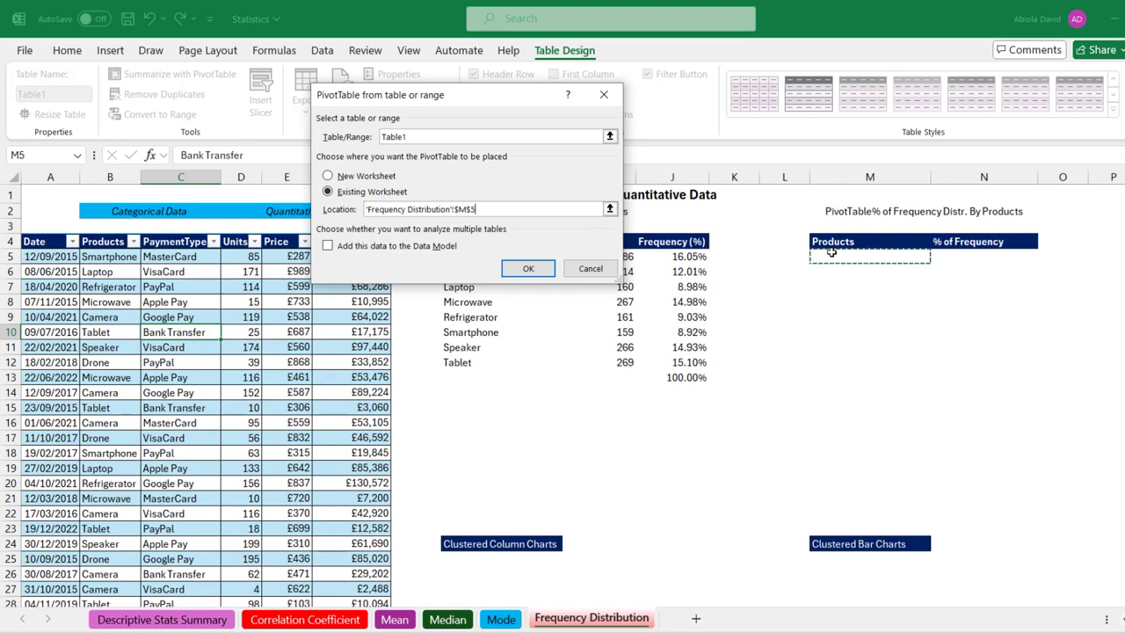
click(529, 269)
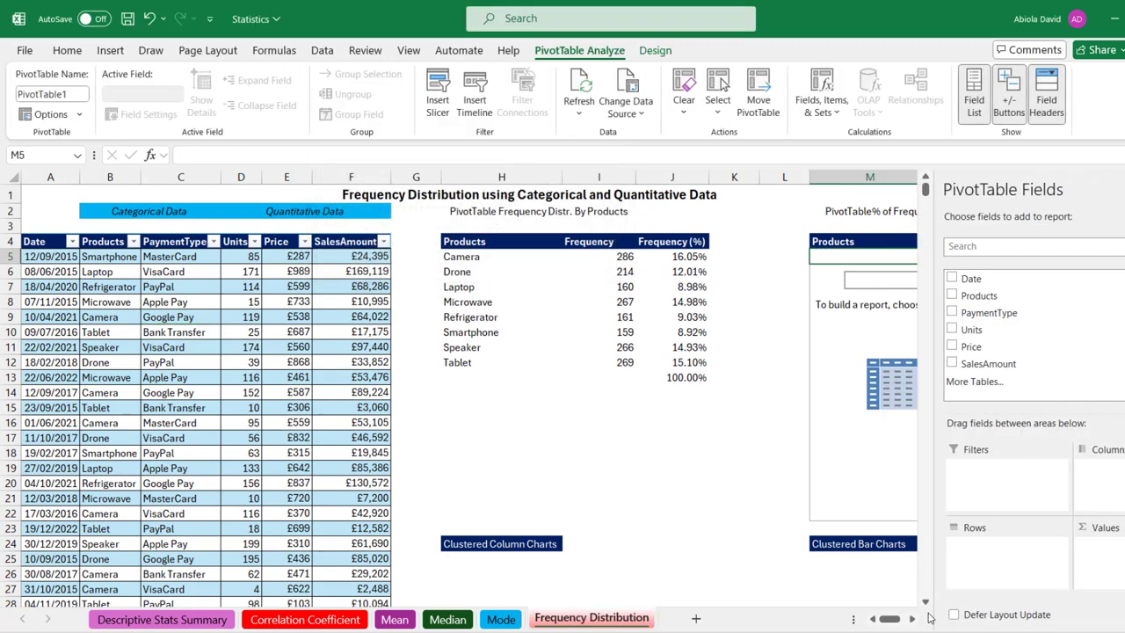
- Add Products to the PivotTable's rows and add it twice to the values as counts
click(914, 619)
scroll(914, 619, right, 5)
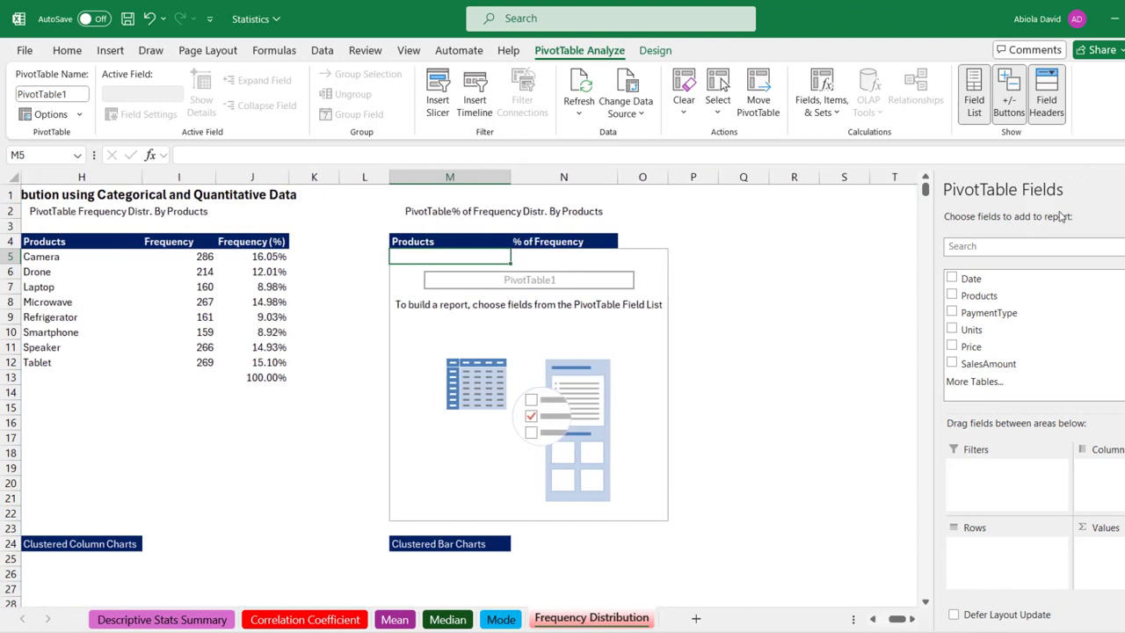
drag(1002, 297, 1008, 549)
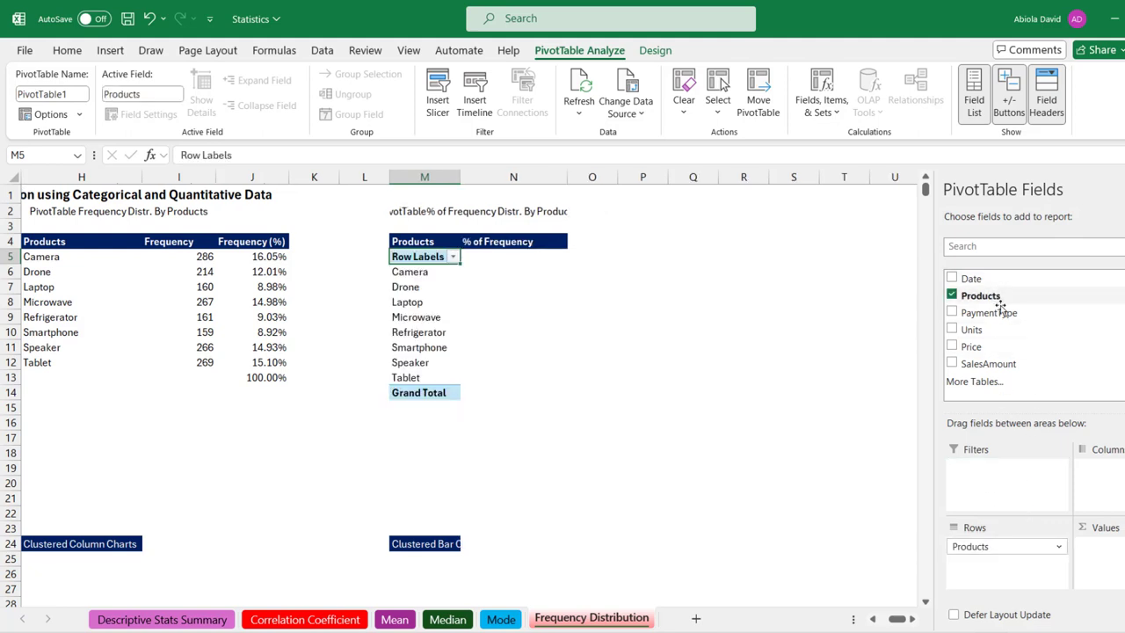
drag(997, 298, 1116, 550)
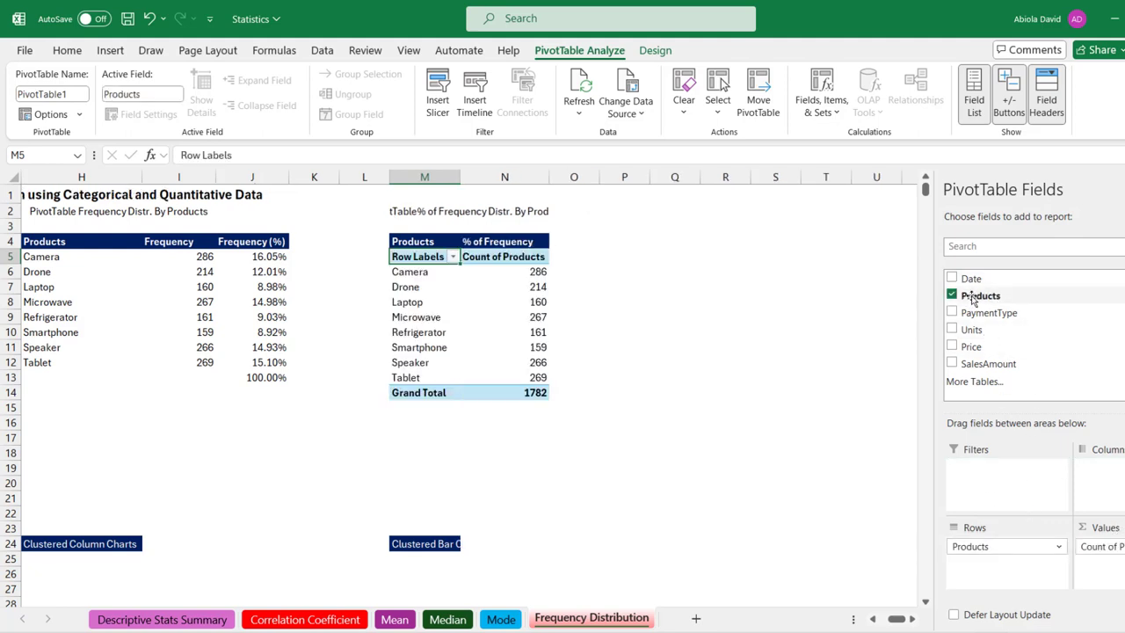
drag(971, 298, 1118, 585)
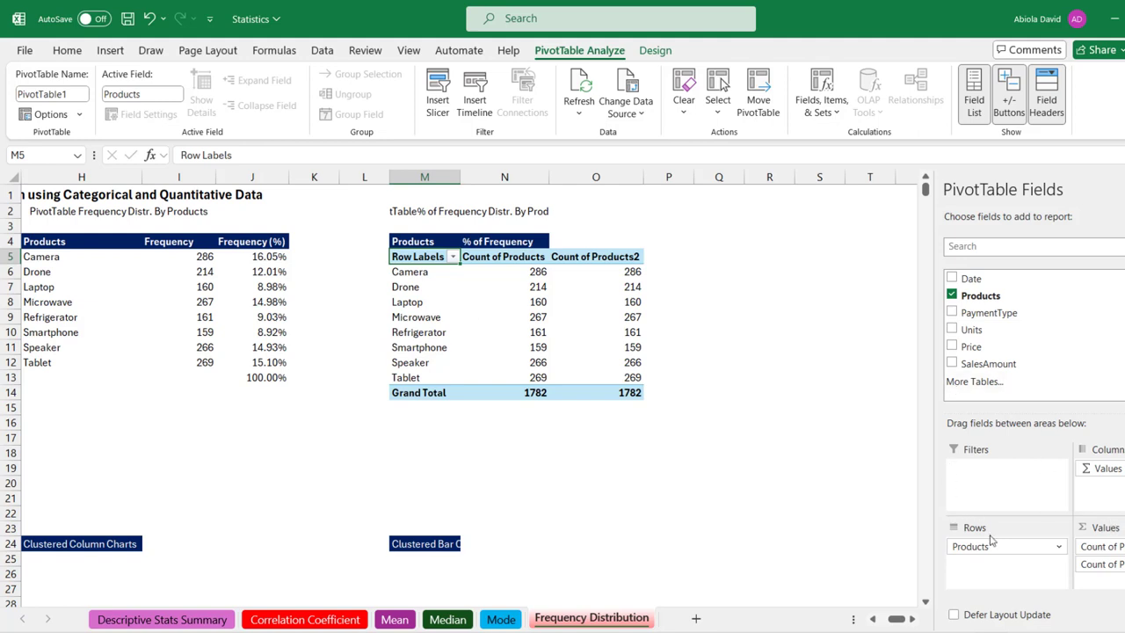
- Show the PivotTable in tabular form and rename its first Count of Products column Frequency
click(657, 51)
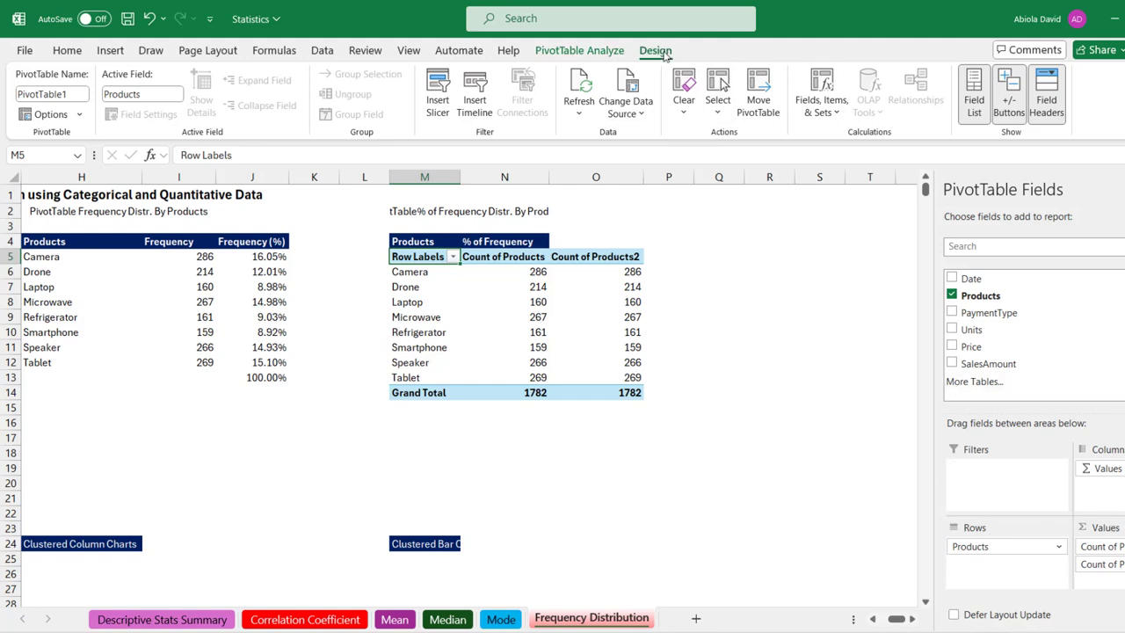
click(129, 104)
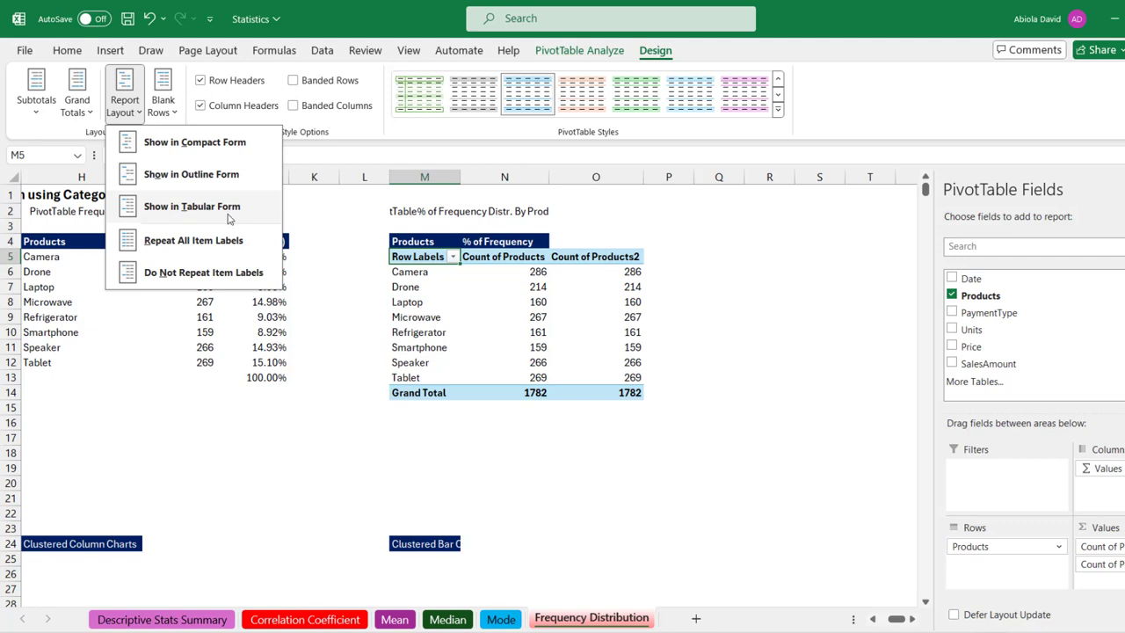
click(200, 211)
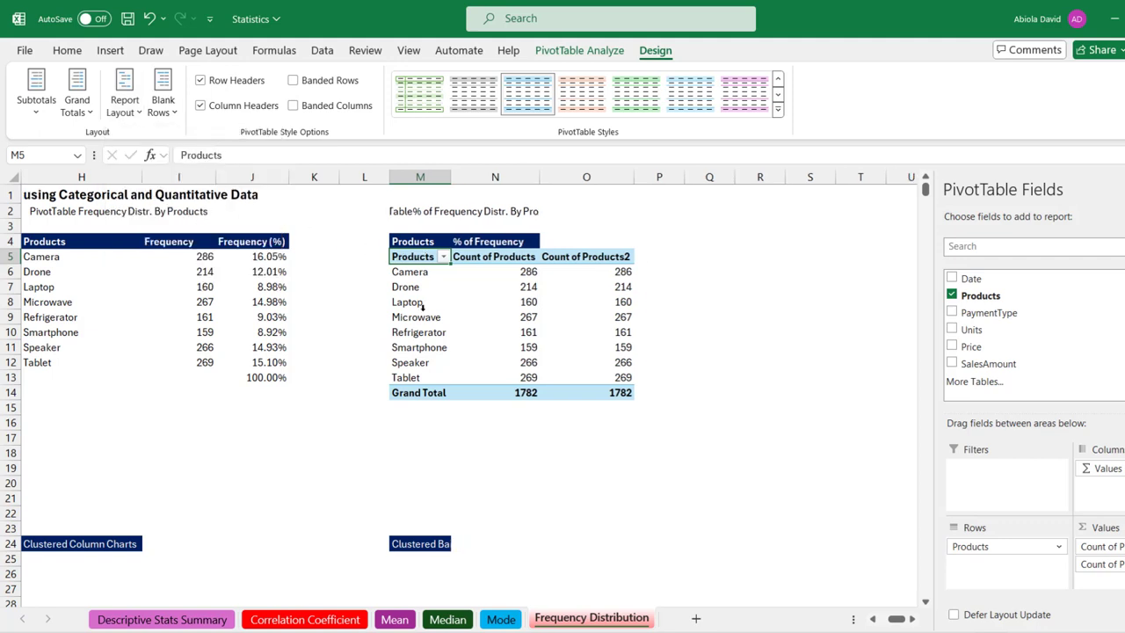
double_click(503, 253)
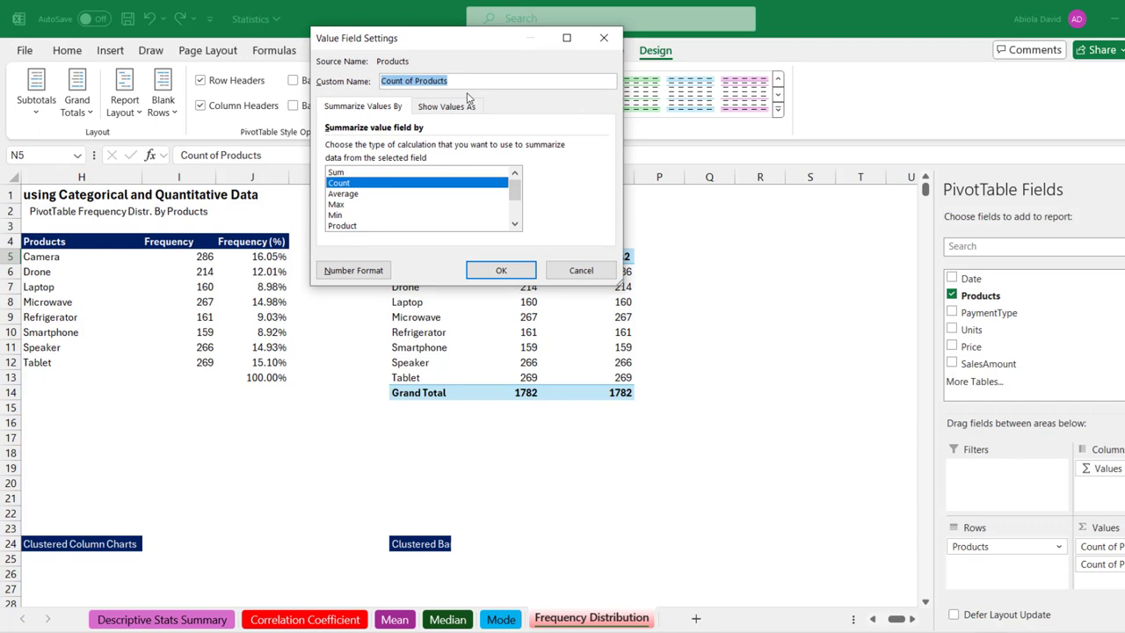
text(Frequency)
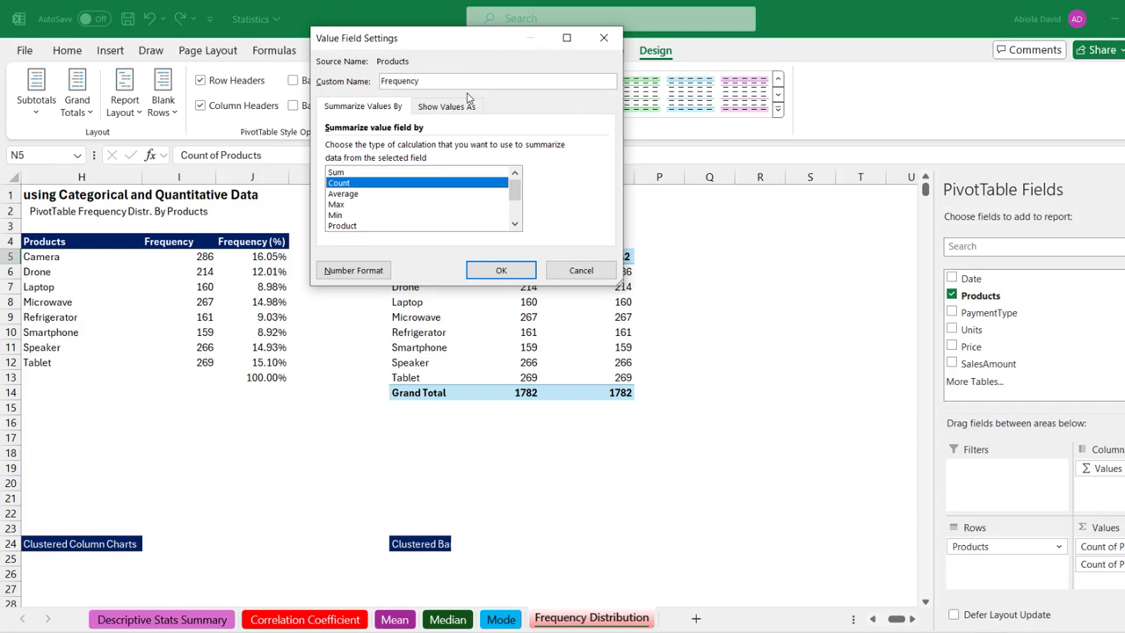
key(Return)
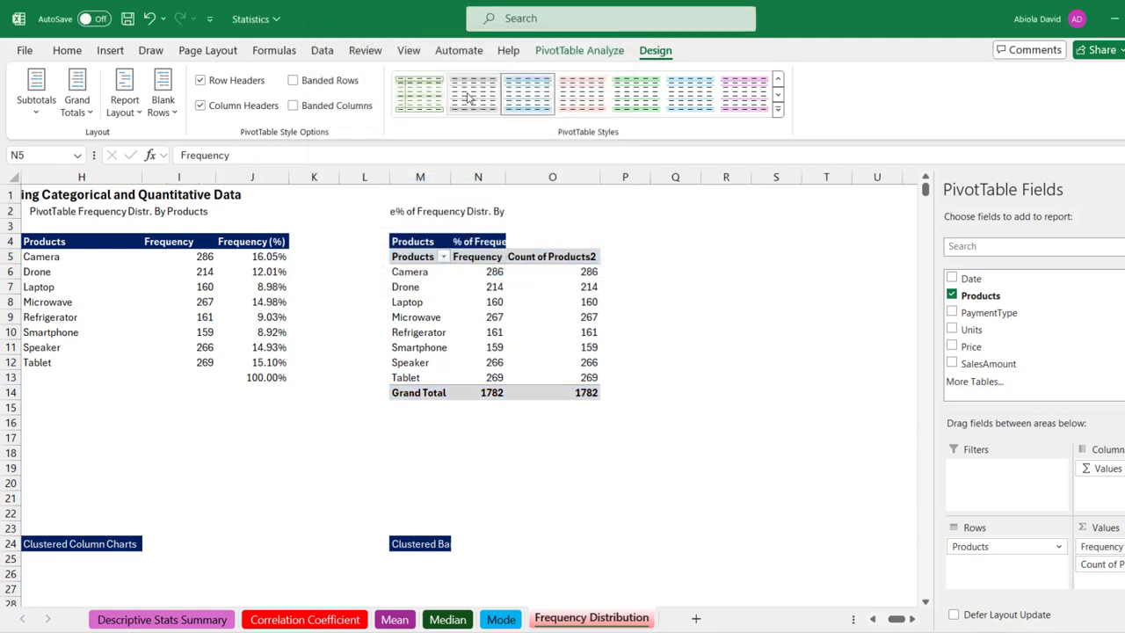
- Show the PivotTable's second product count column as % of Grand Total
click(547, 256)
click(566, 292)
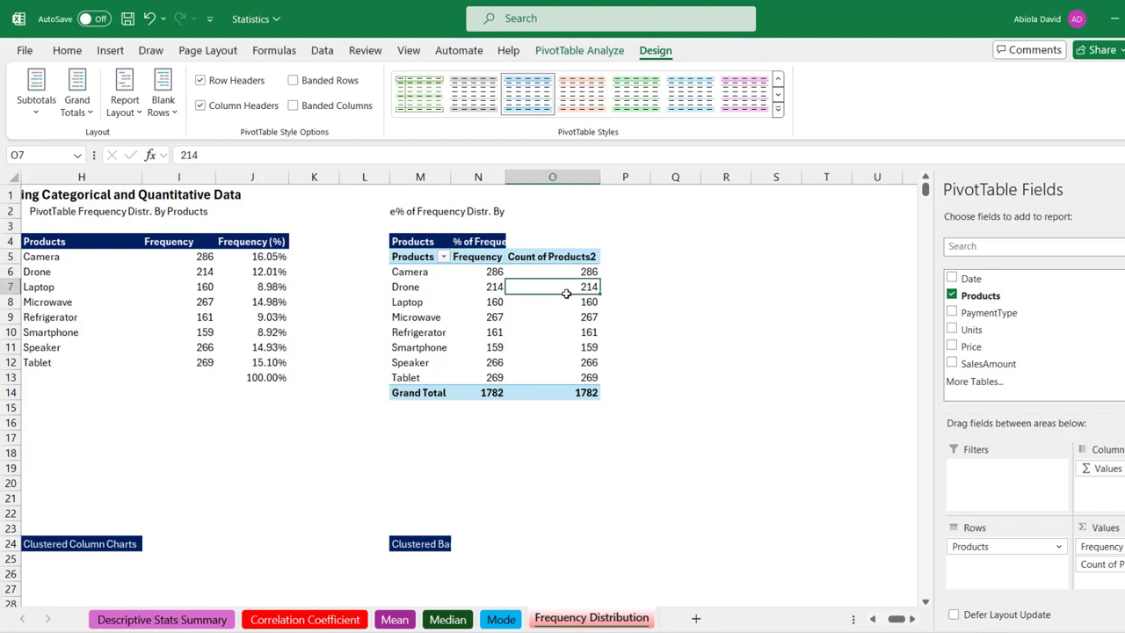
right_click(567, 288)
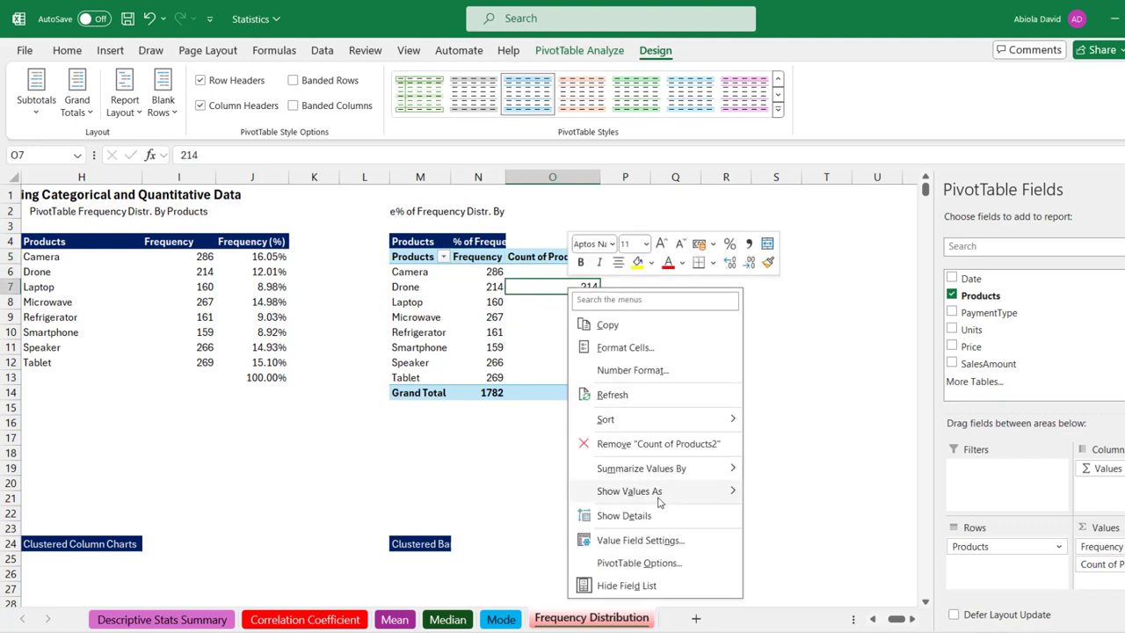
mouse_move(627, 495)
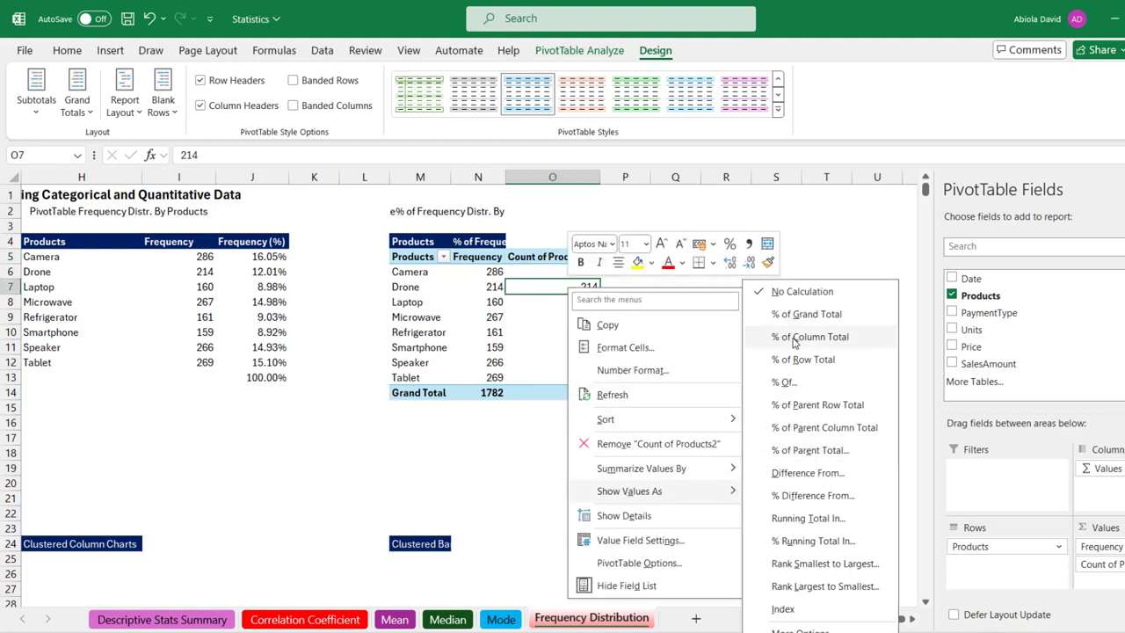
click(808, 315)
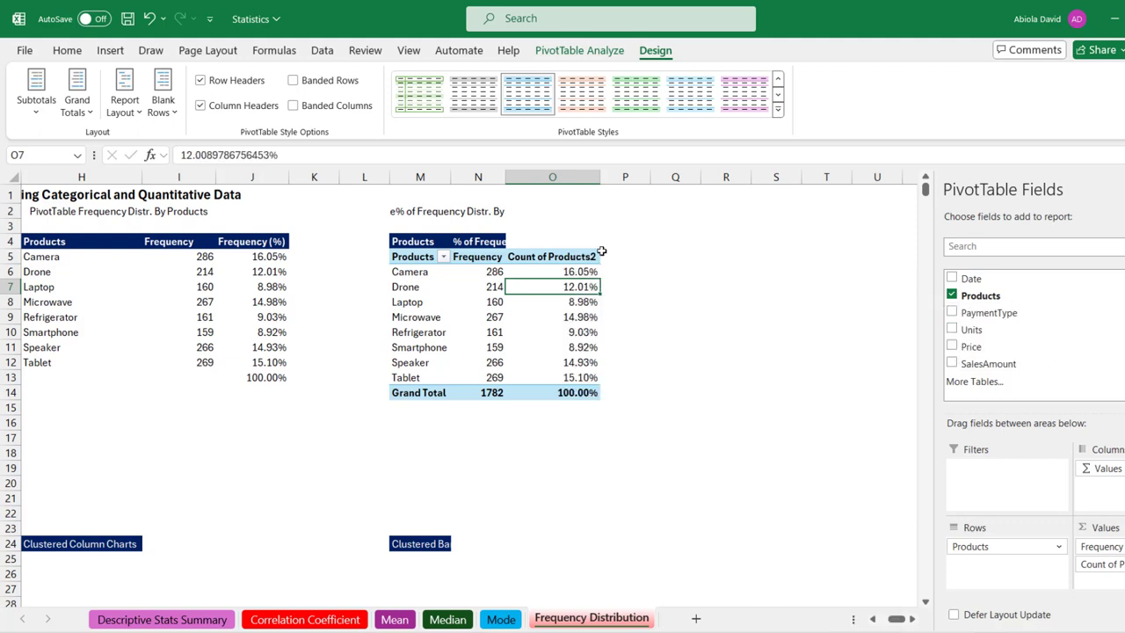
- Rename the PivotTable's percentage column Frequency (%)
click(582, 256)
double_click(582, 256)
text(FR)
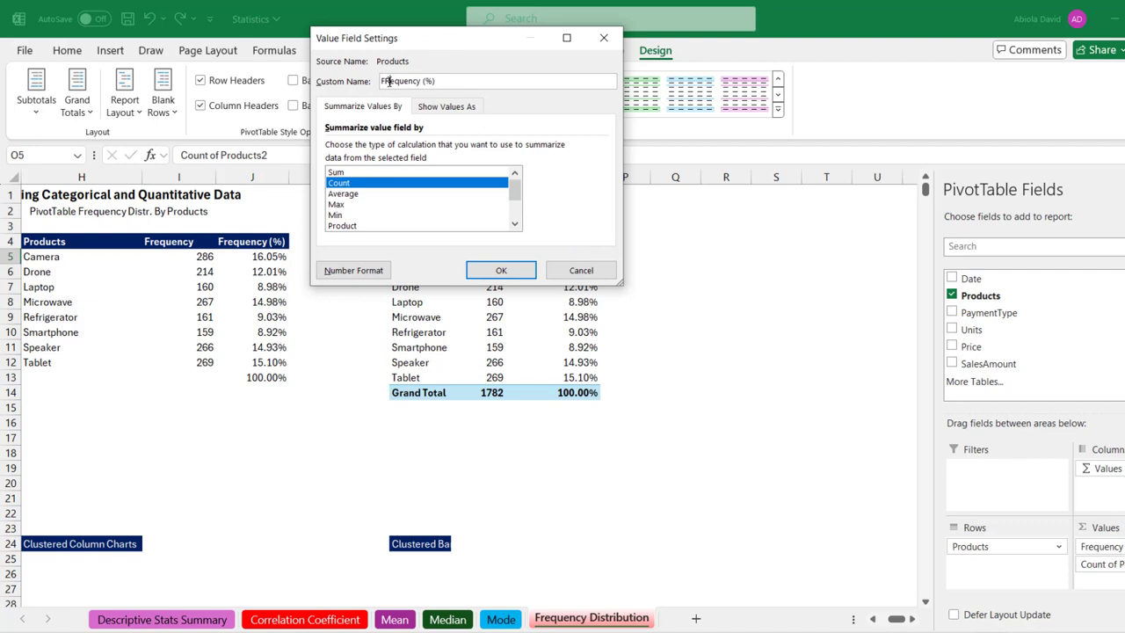
key(BackSpace)
text(r)
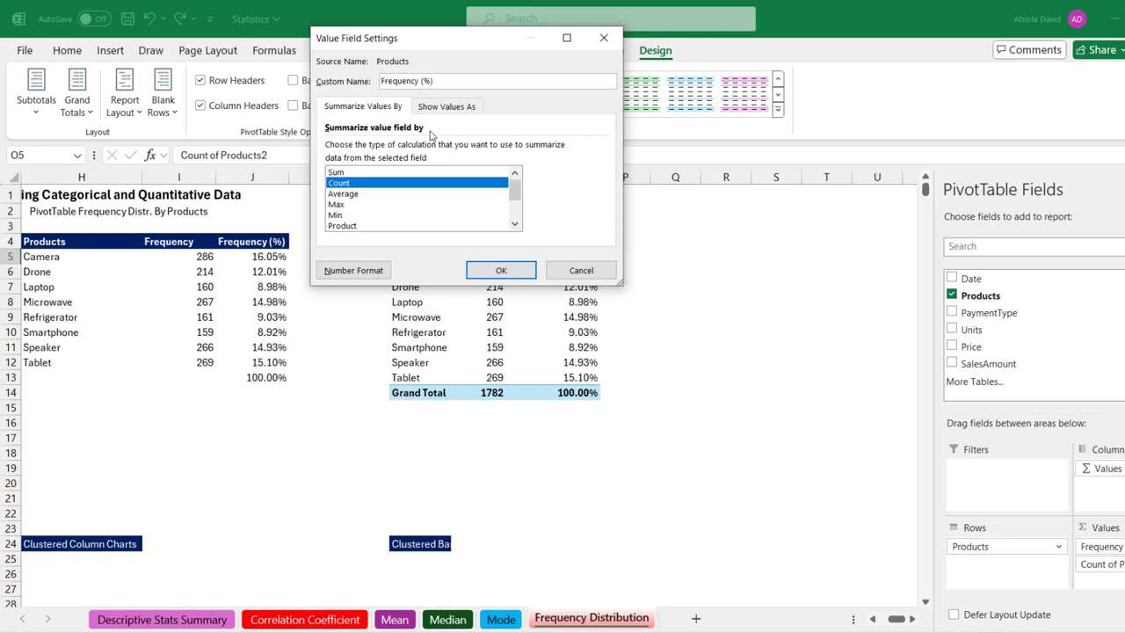
click(498, 269)
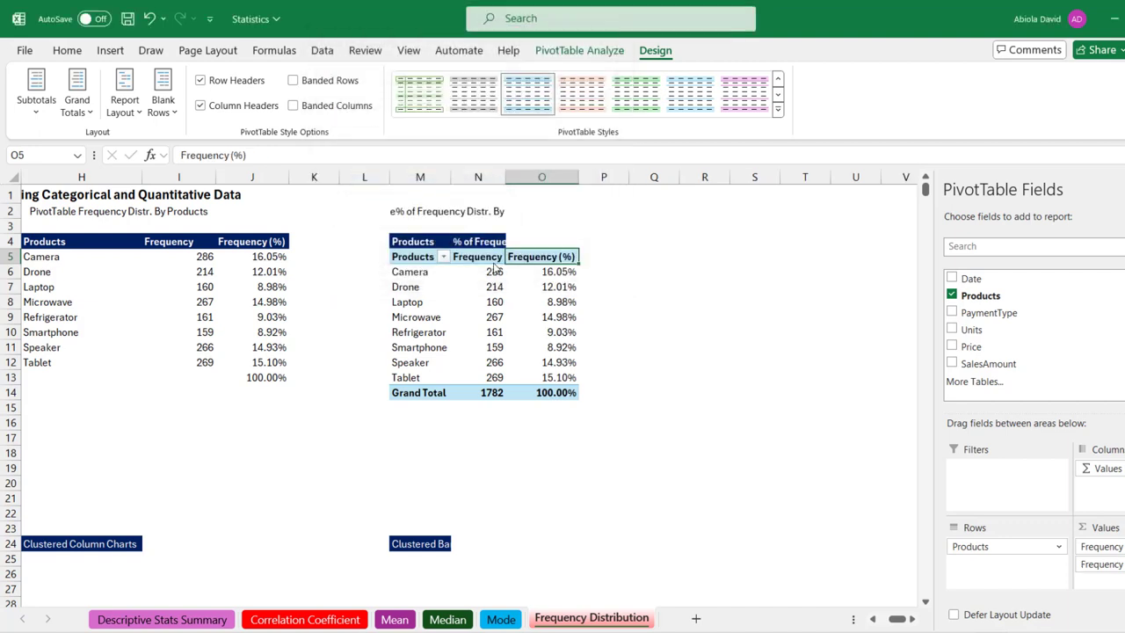
click(65, 267)
click(474, 333)
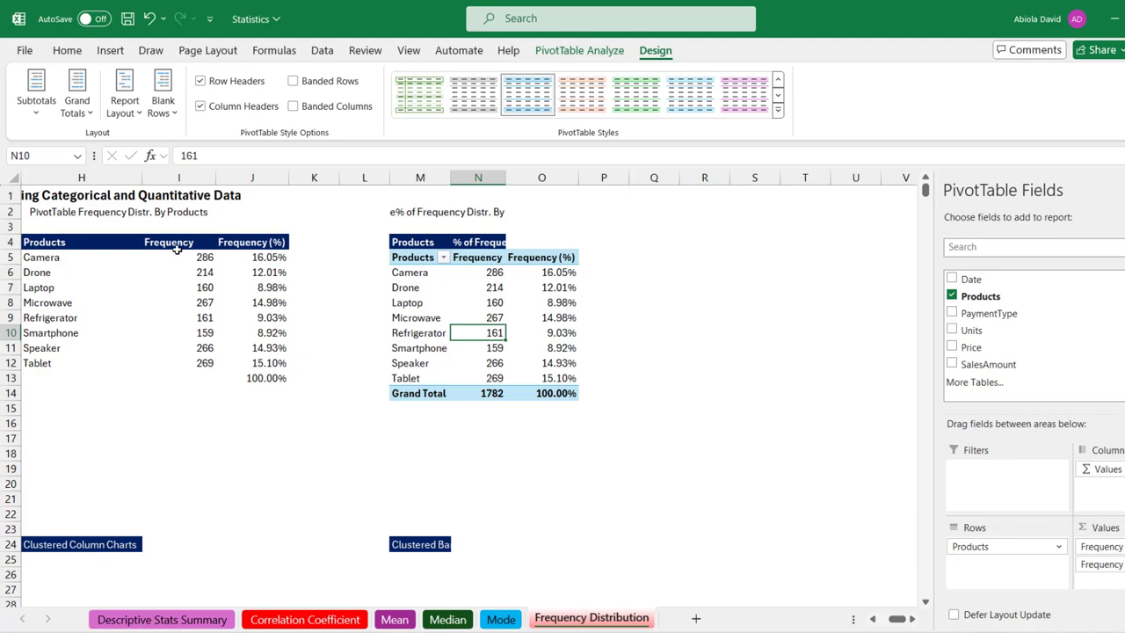
- Insert a 2-D clustered column chart from the product frequencies in H4:I12
drag(59, 242, 207, 363)
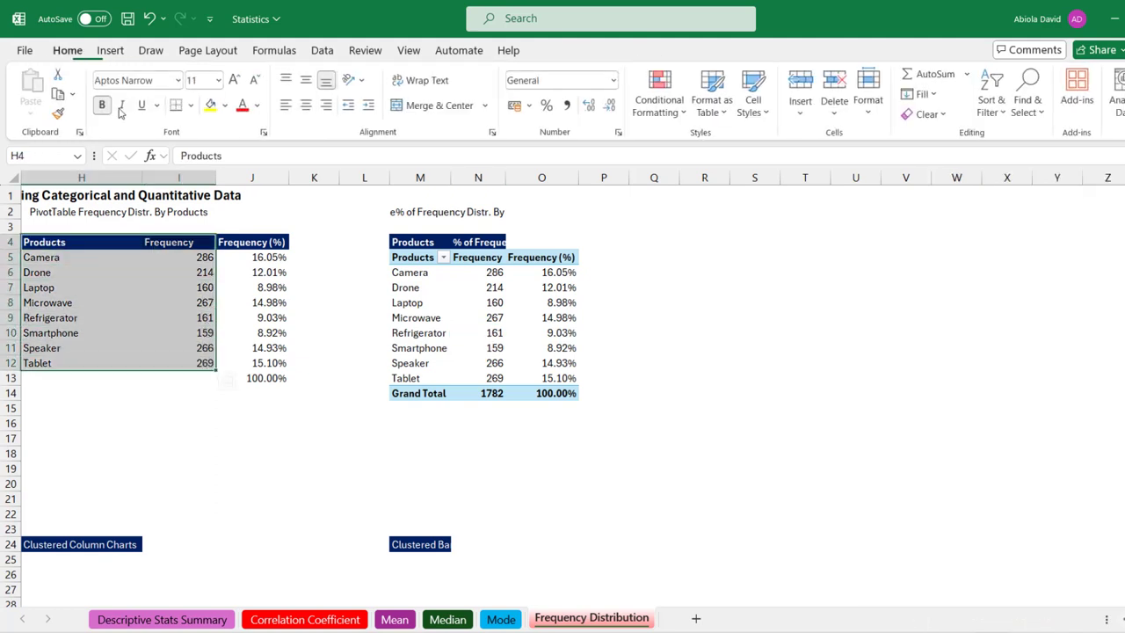
click(110, 50)
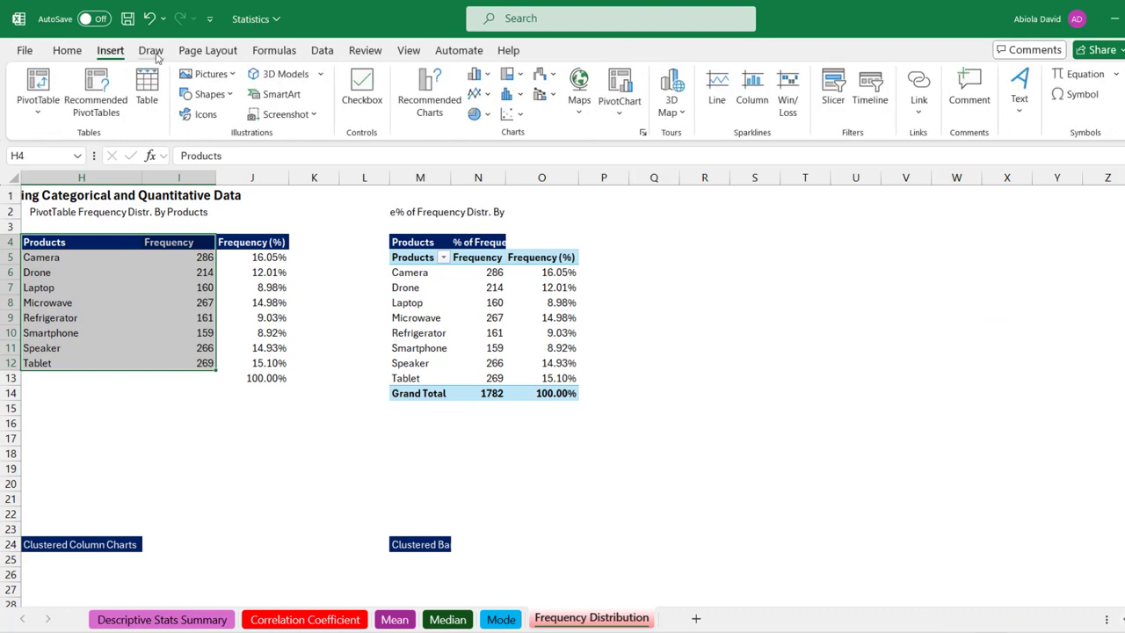
click(479, 75)
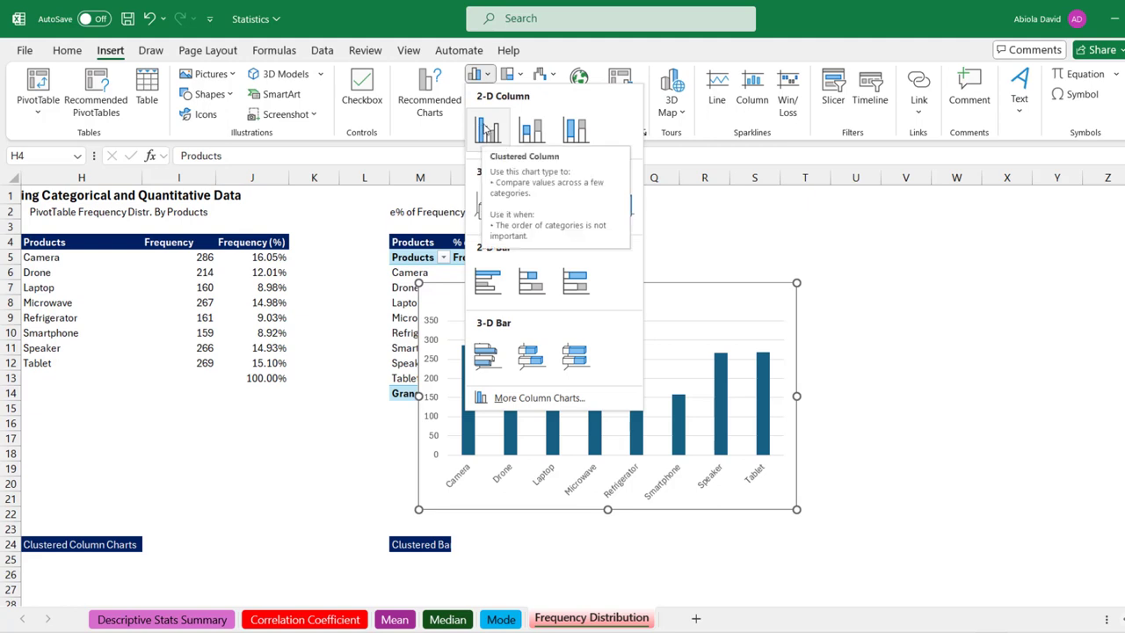
click(486, 129)
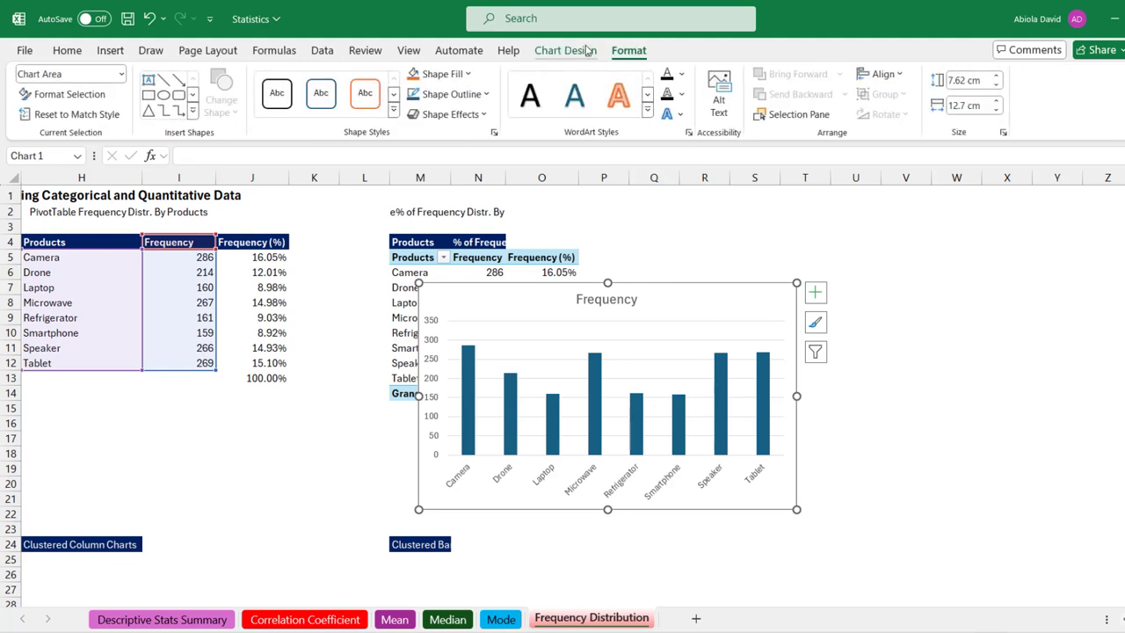
- Apply the grey-gradient chart style with data labels to the Frequency chart and move it directly below the formula-based frequency table
click(579, 50)
click(466, 88)
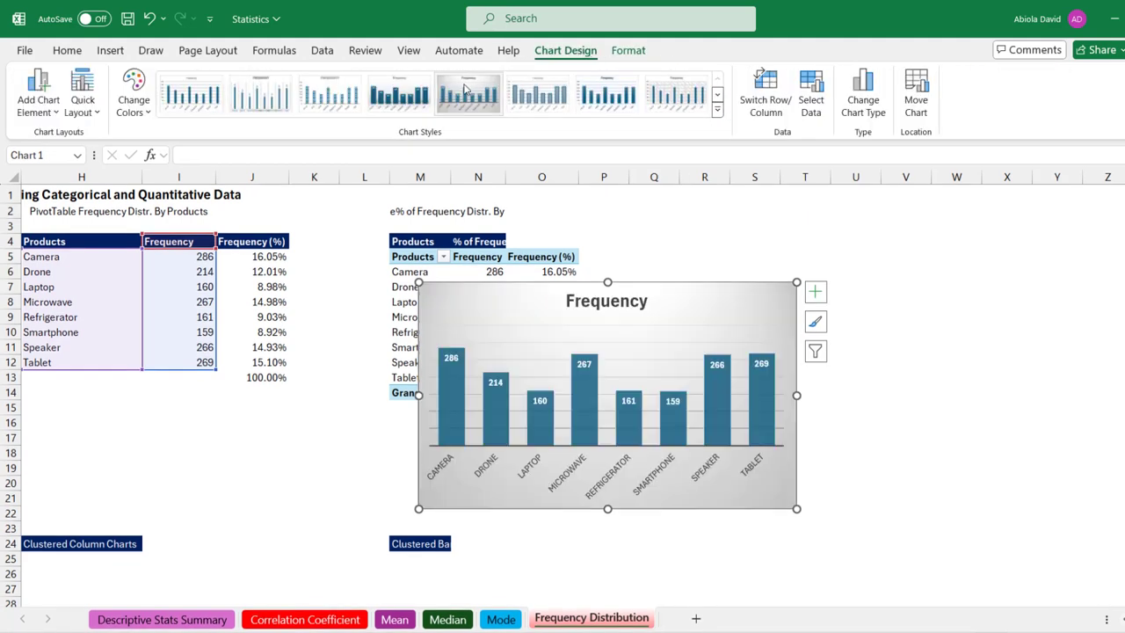
drag(771, 299, 384, 402)
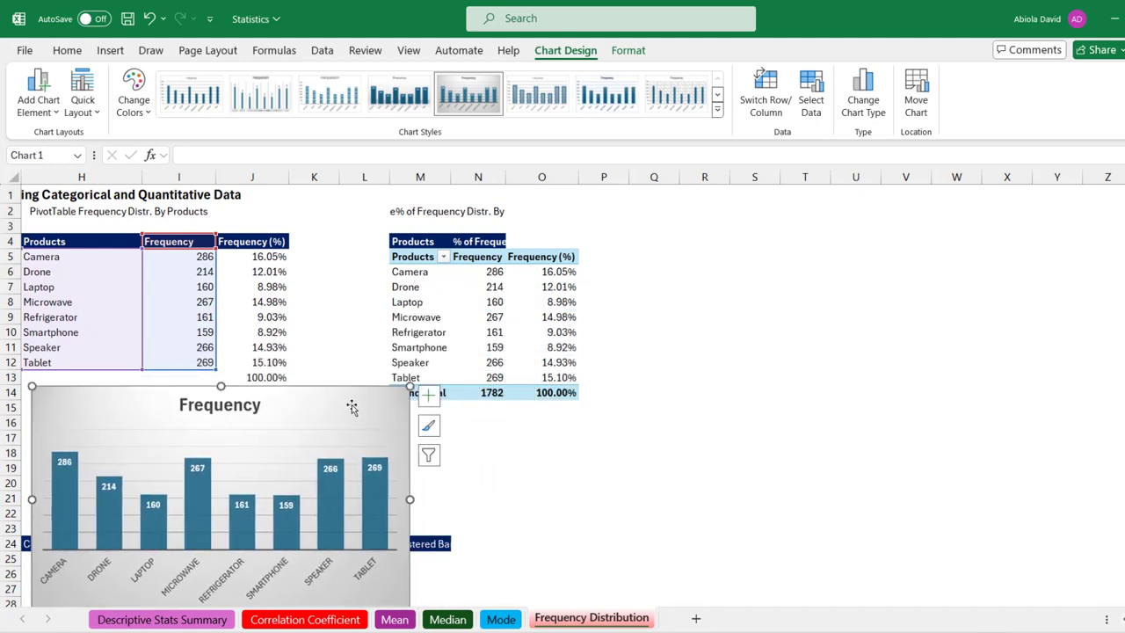
drag(351, 406, 281, 409)
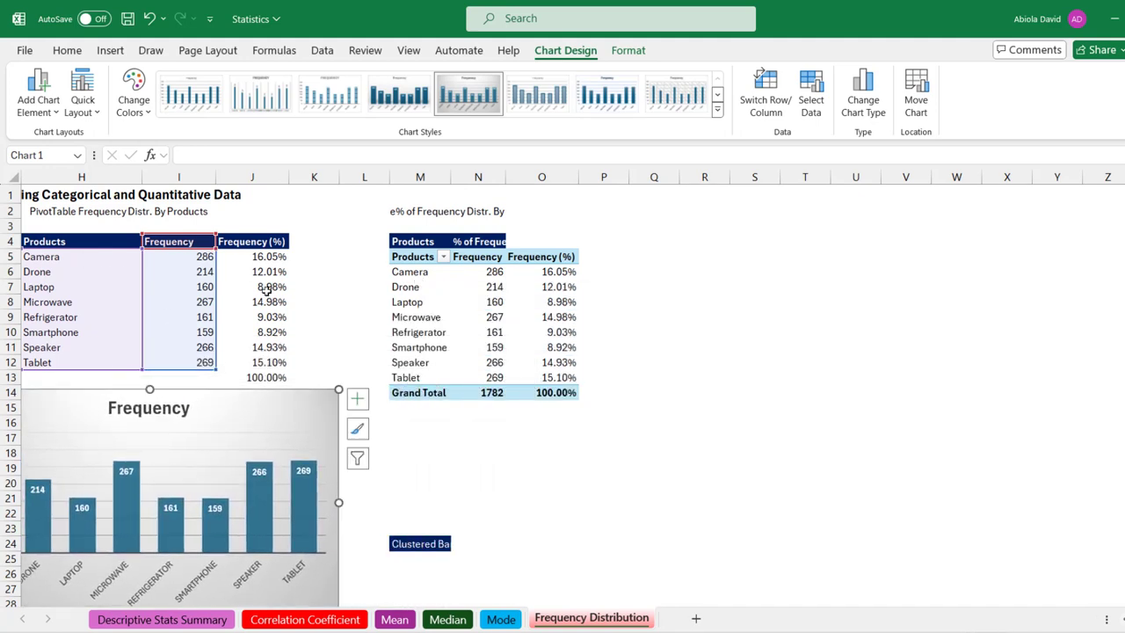
- Insert a 2-D clustered bar chart from Products H4:H12 and Frequency (%) J4:J12, and place it beside the PivotTable
click(294, 293)
drag(82, 242, 87, 357)
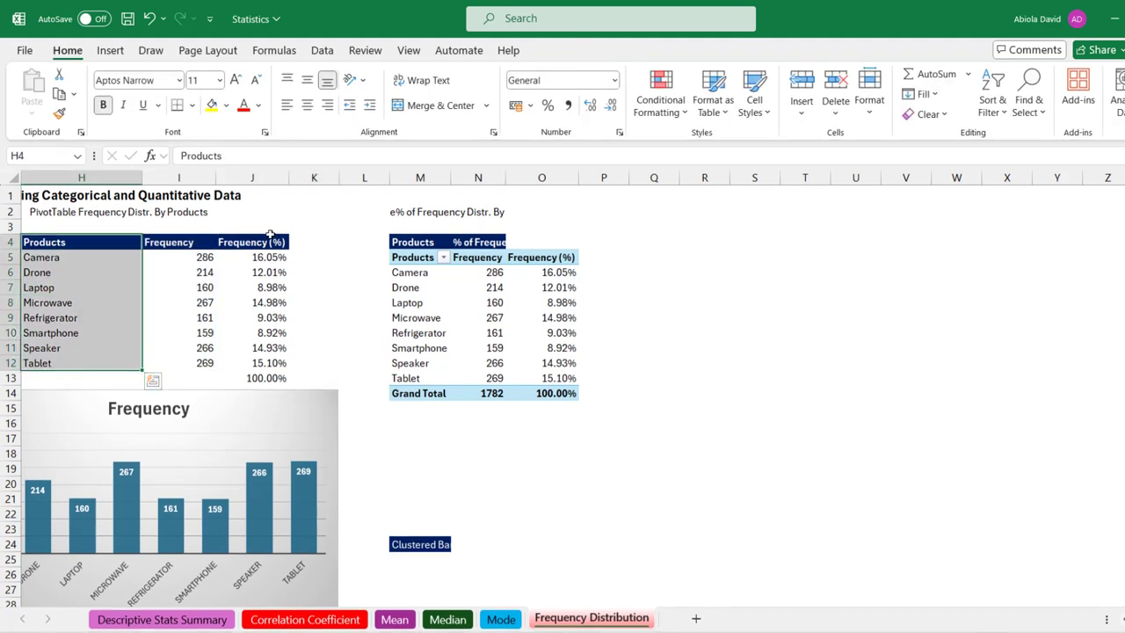
drag(115, 239, 108, 364)
drag(273, 242, 274, 363)
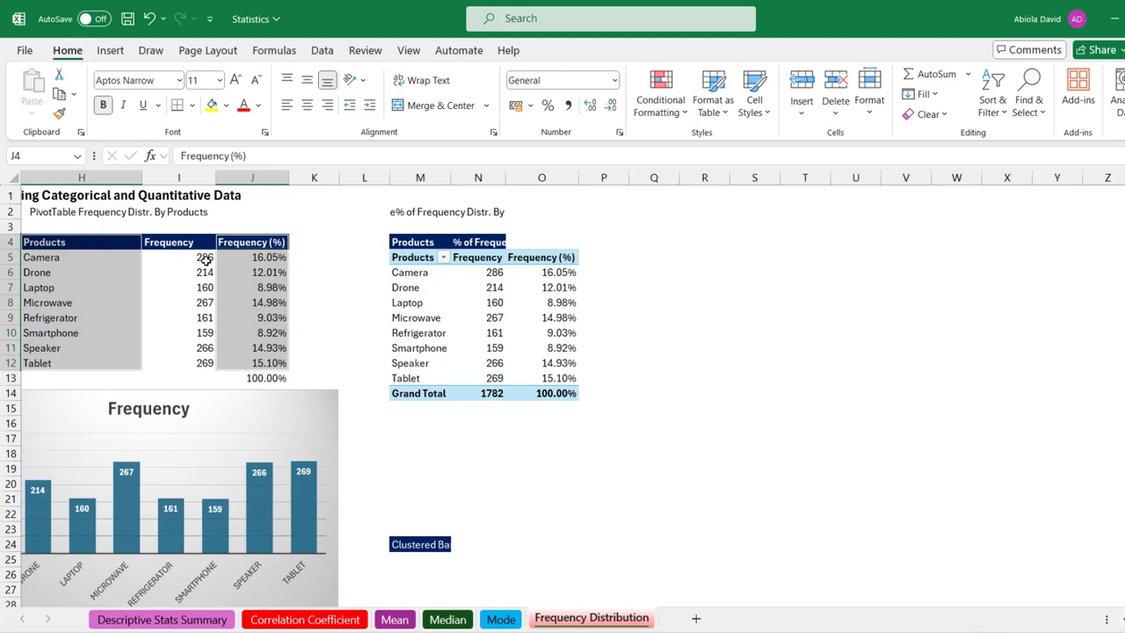
click(112, 50)
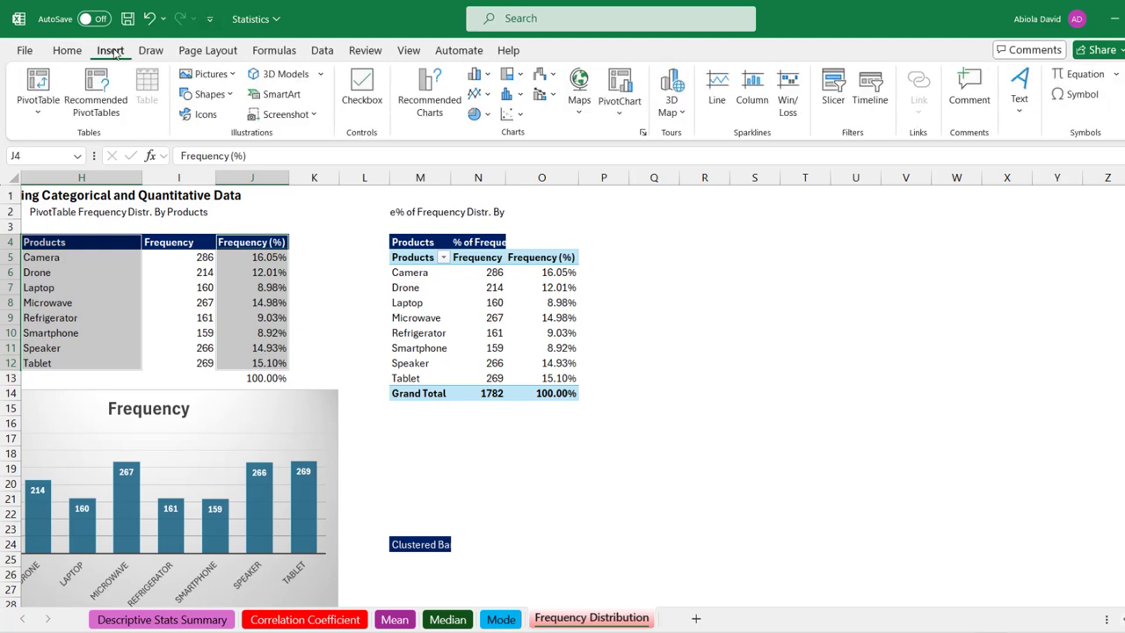
click(475, 74)
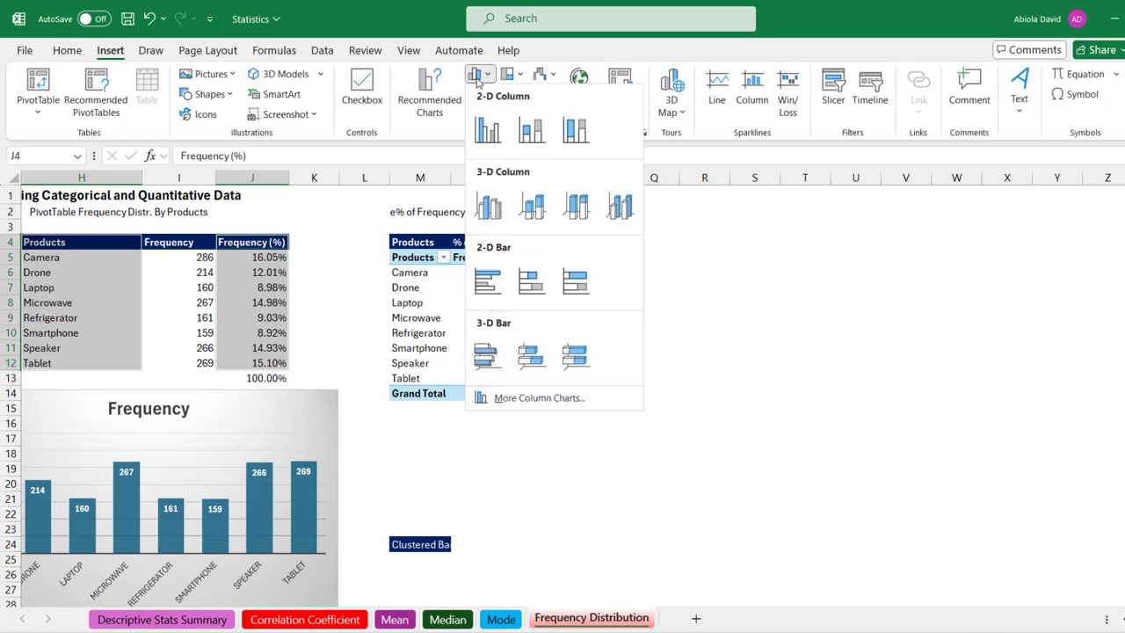
click(489, 279)
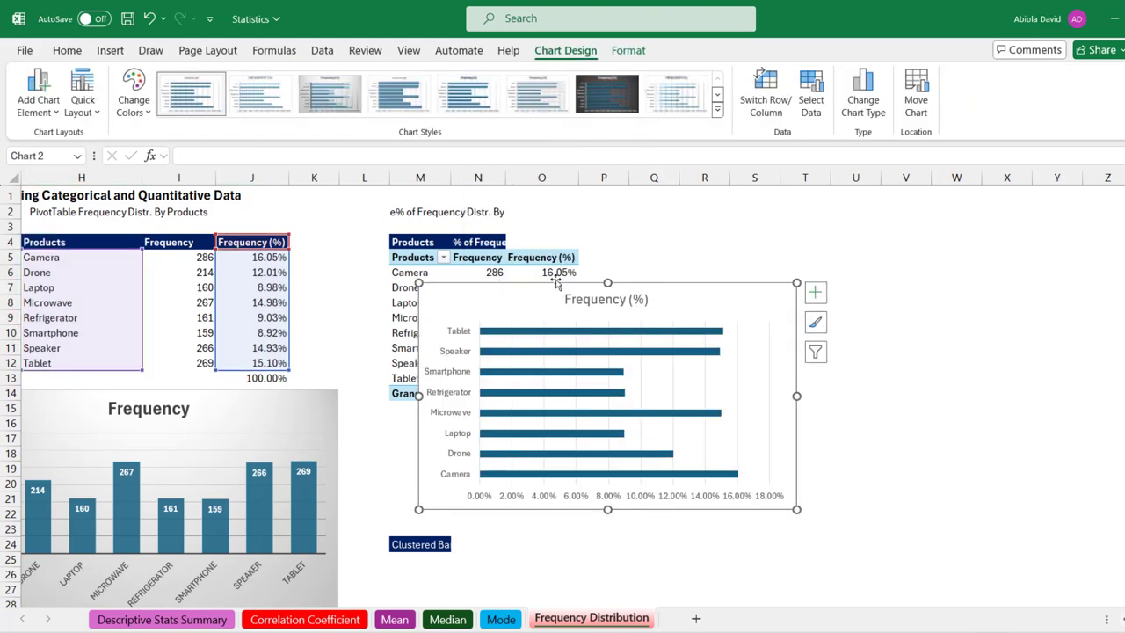
drag(778, 297, 1023, 266)
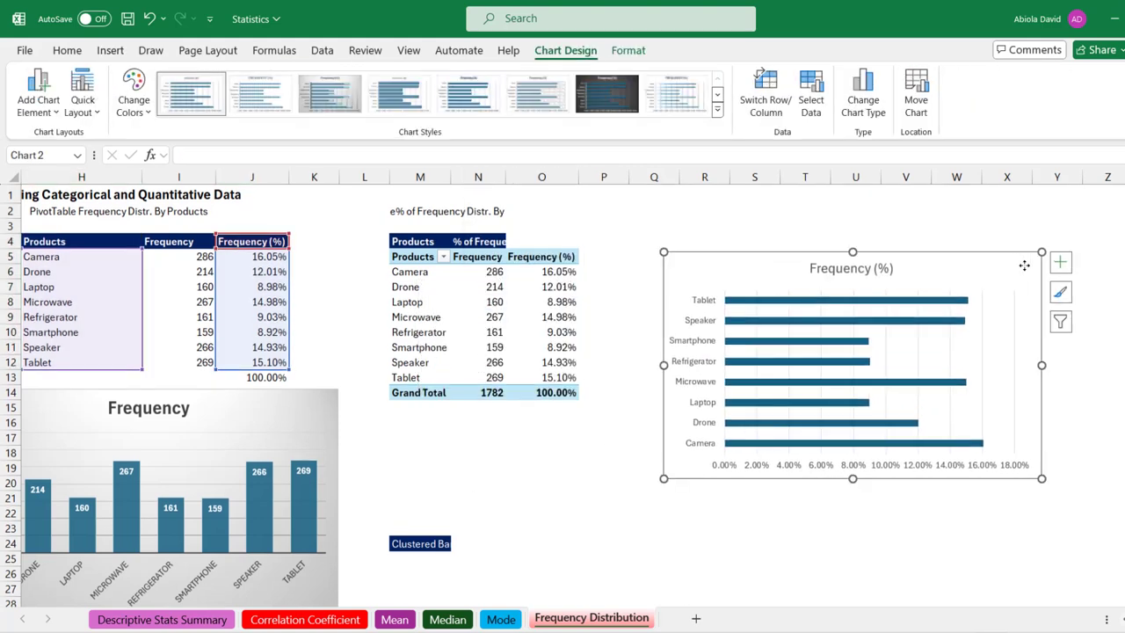
- Apply the grey-gradient chart style with data labels to the Frequency (%) bar chart and delete its percentage value axis
click(330, 93)
click(897, 466)
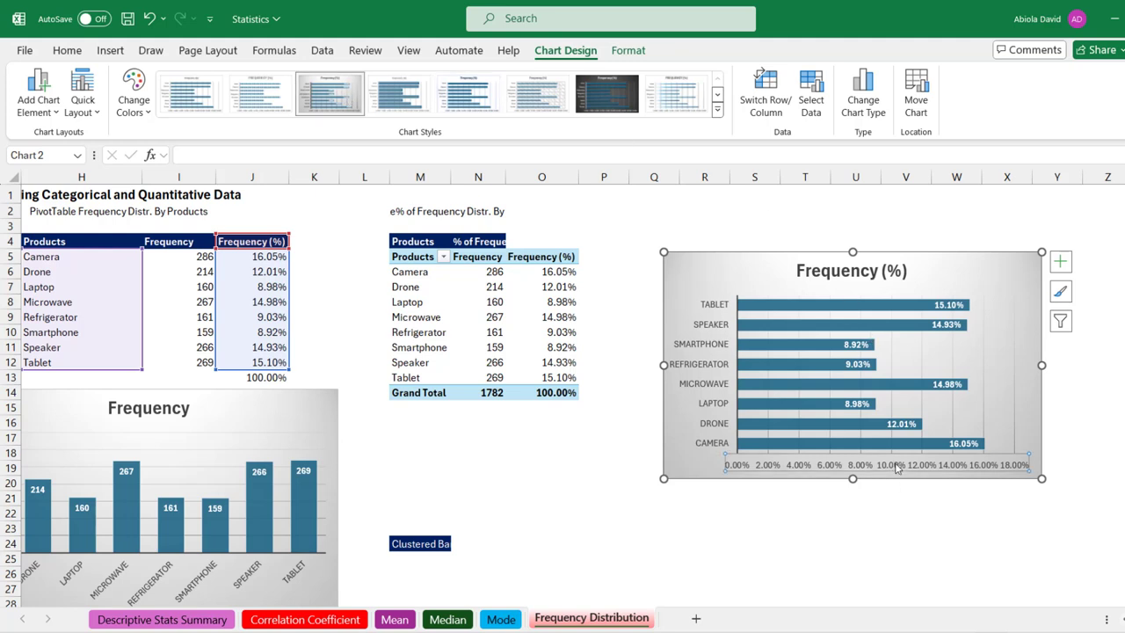
key(Delete)
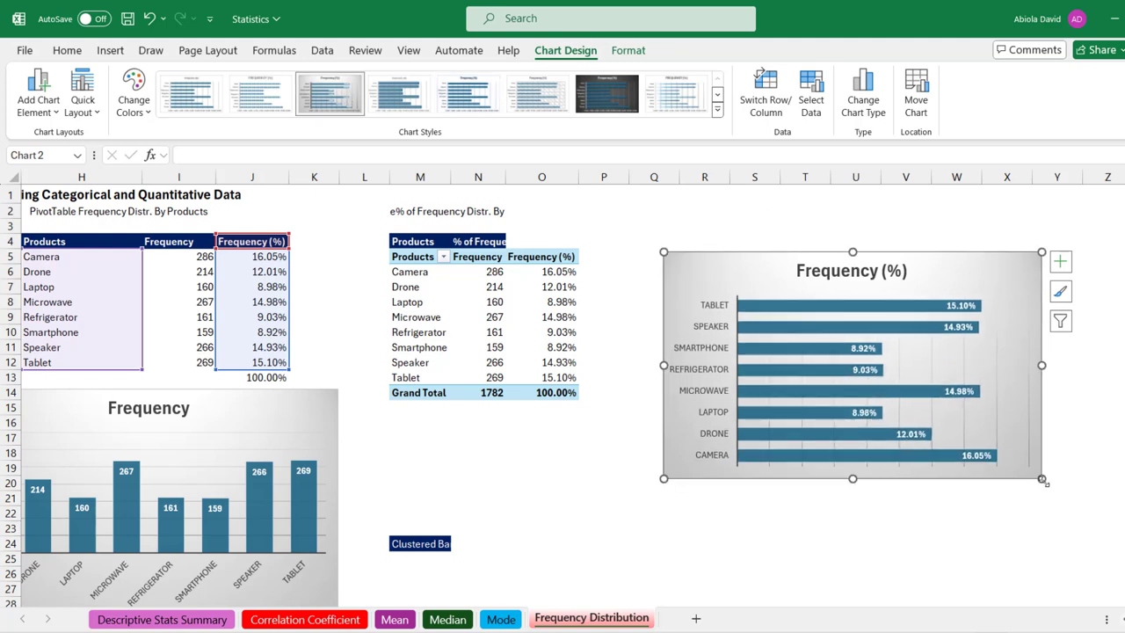
- Make the Frequency (%) bar chart narrower and taller, and move it up to the sheet's top edge over columns S to X
drag(1042, 478, 927, 608)
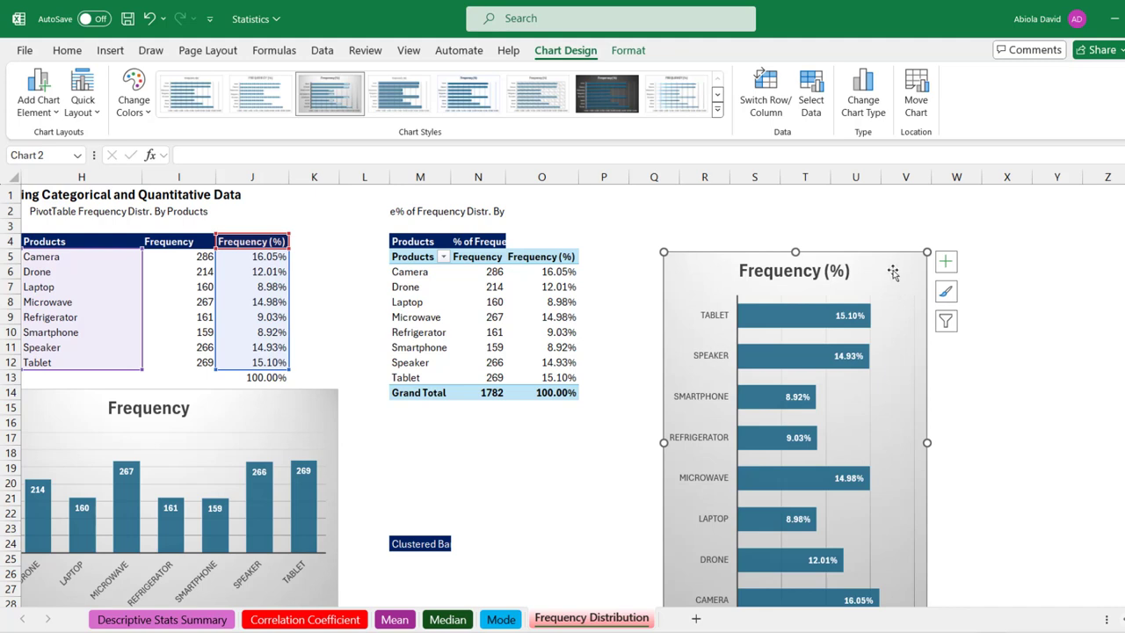
drag(892, 272, 989, 206)
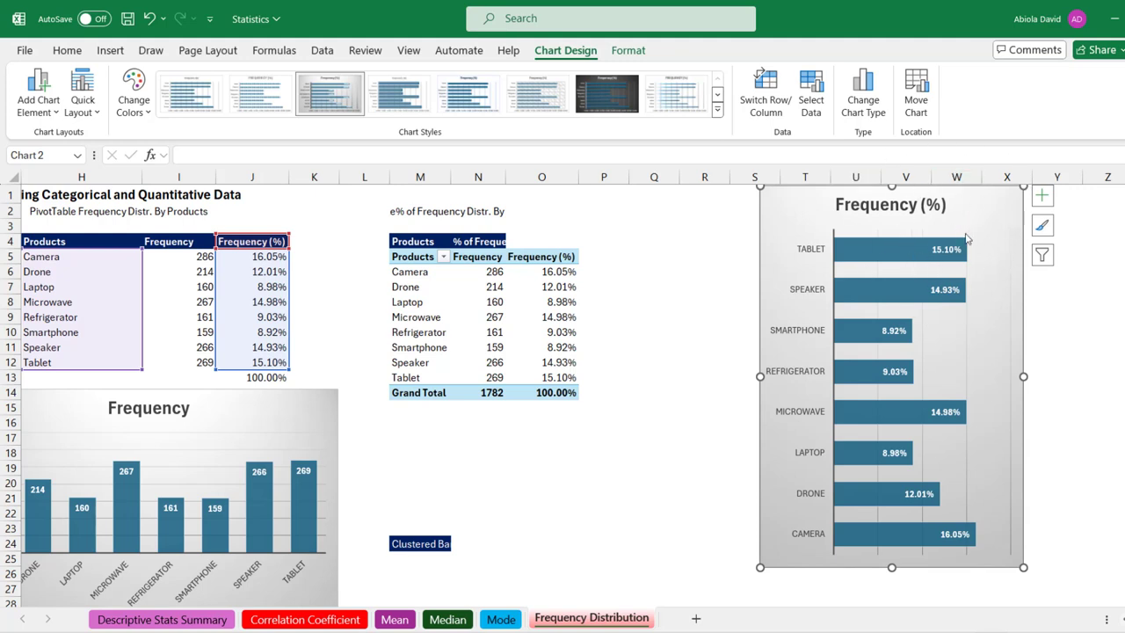
click(692, 242)
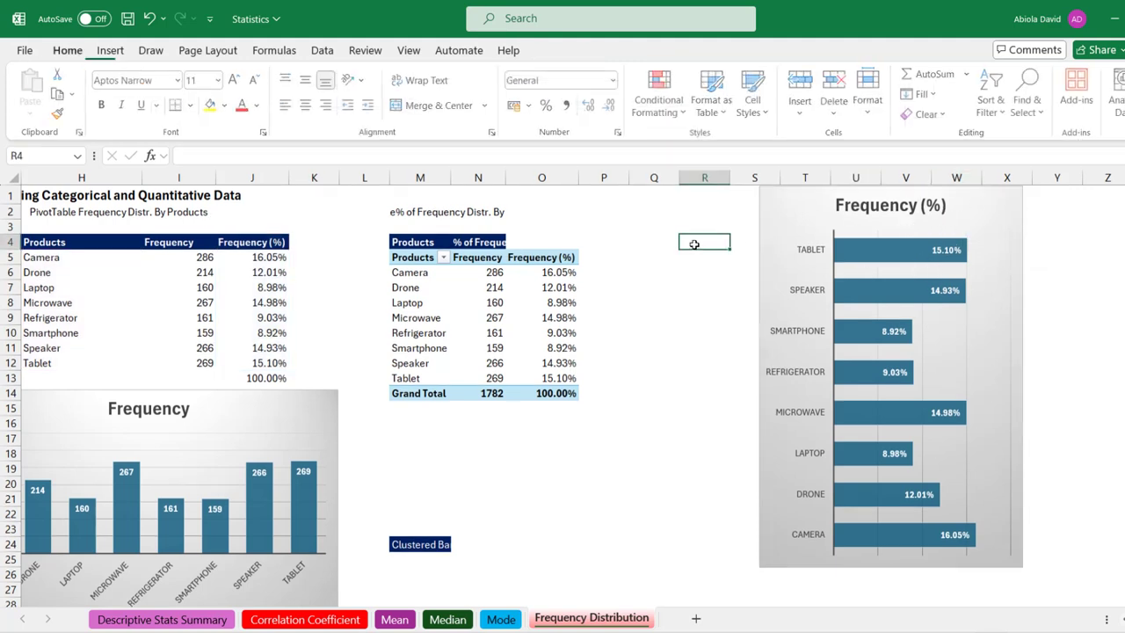
- Return to the start of the source data table and examine the product entries in B5:B14
key(ctrl+Left)
key(ctrl+Left)
key(ctrl+Left)
key(ctrl+Left)
key(ctrl+Left)
key(ctrl+Left)
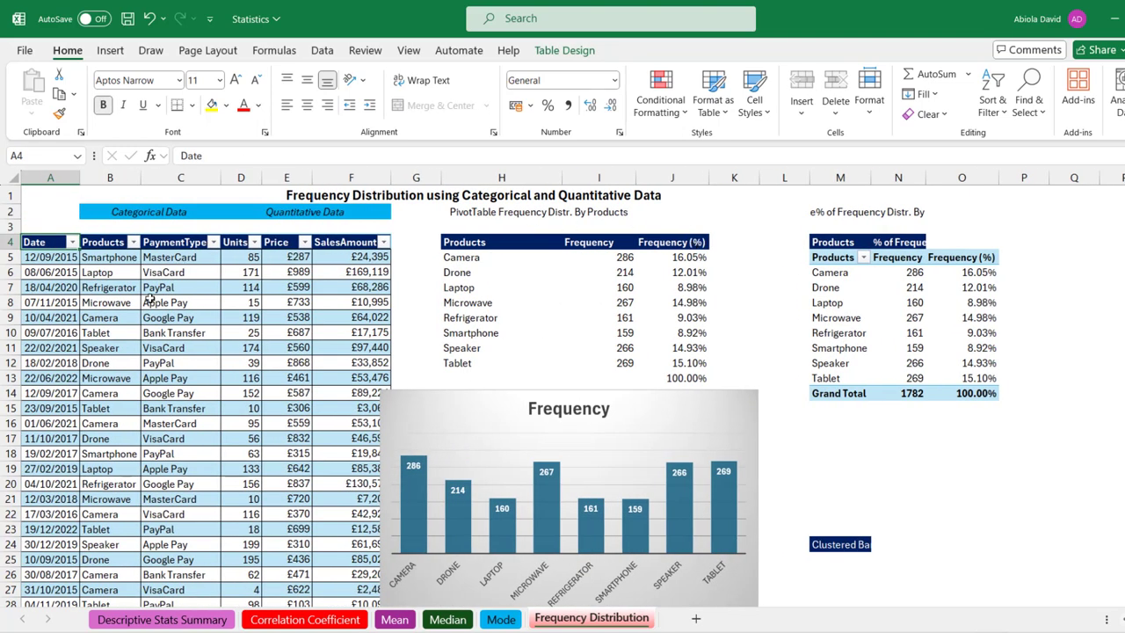
drag(110, 254, 132, 393)
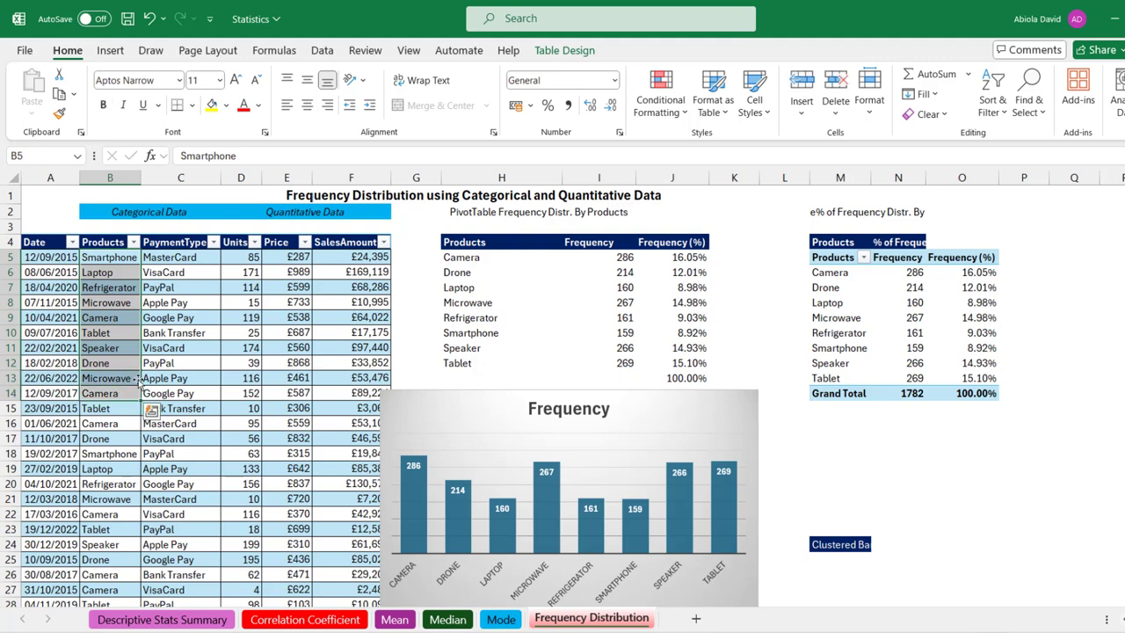